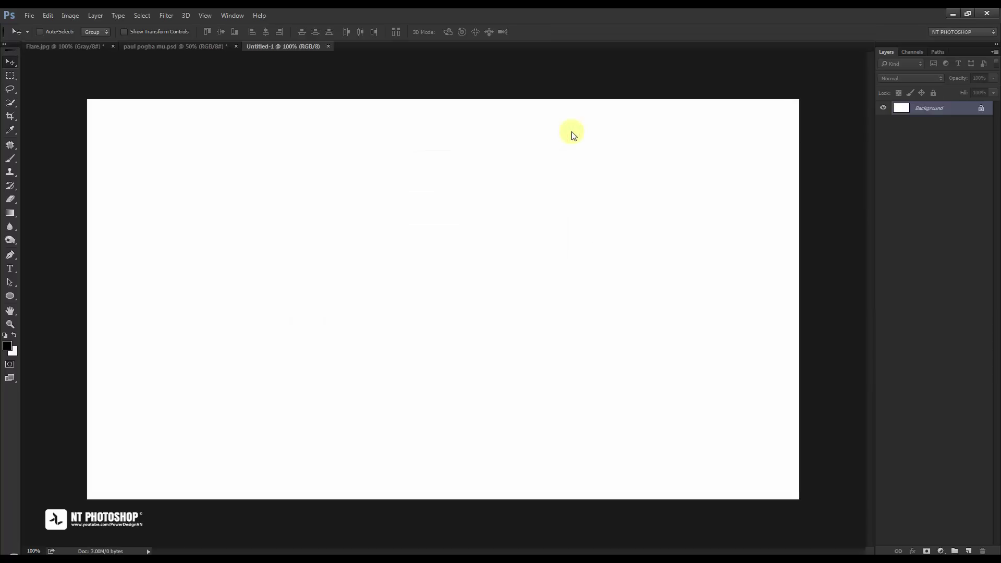
Step: Set the foreground colour to #131313 and fill the Background layer with it
{"action": "left_click", "coordinate": [8, 347]}
{"action": "left_click_drag", "start_coordinate": [716, 270], "coordinate": [610, 277]}
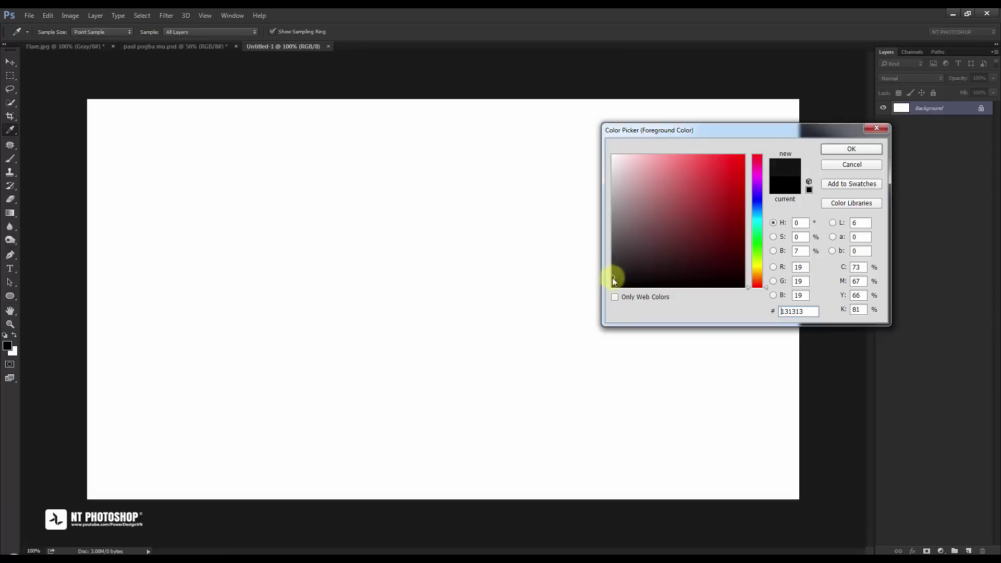
{"action": "left_click", "coordinate": [844, 151]}
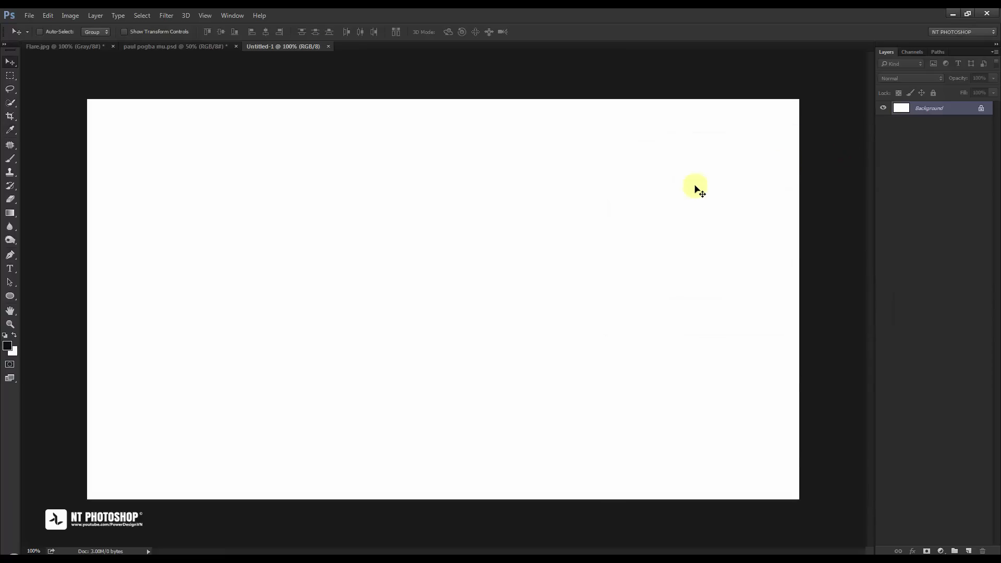
{"action": "key", "text": "alt+BackSpace"}
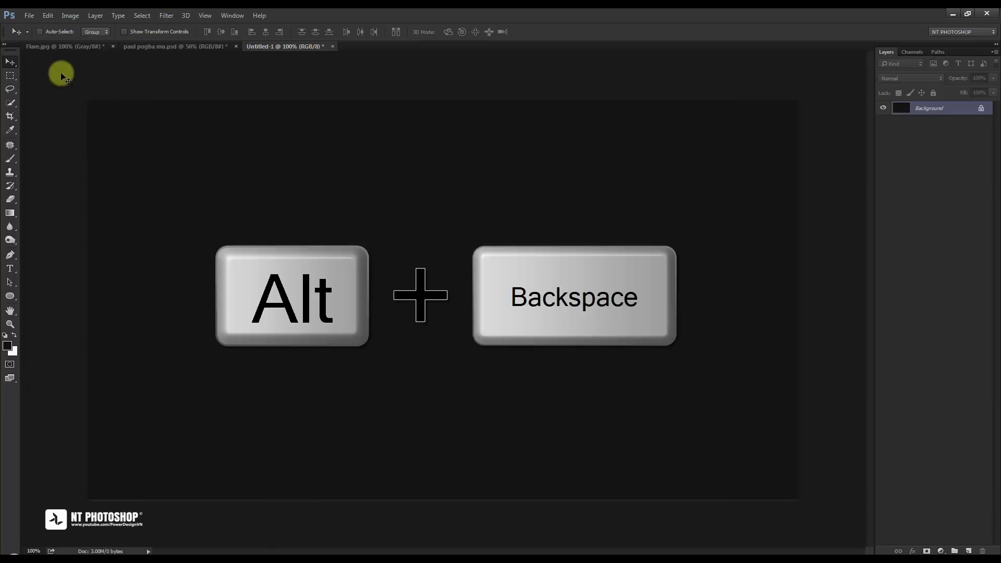
Step: Hide the photo's stadium background and drag the Pogpa player layer into Untitled-1
{"action": "left_click", "coordinate": [152, 49]}
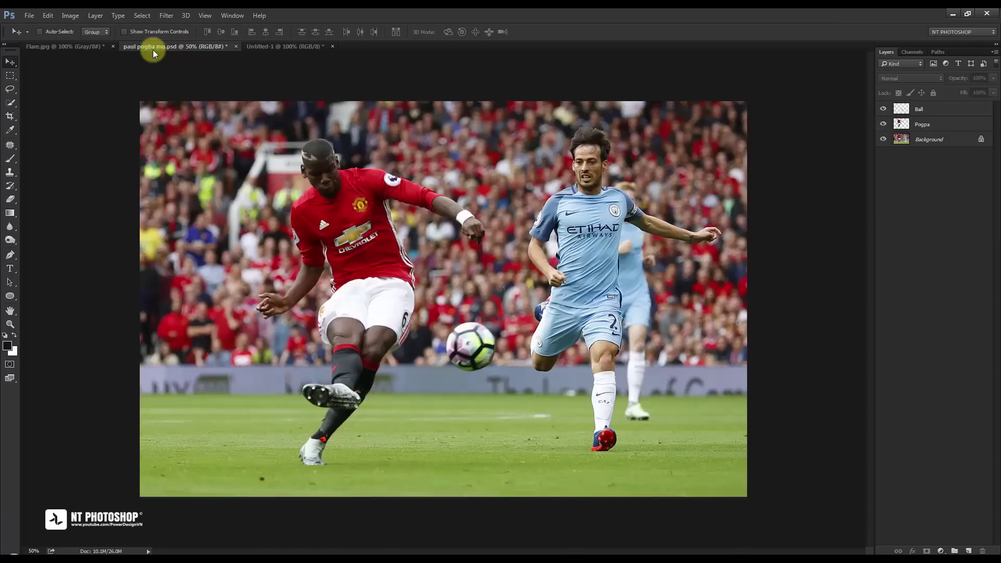
{"action": "left_click", "coordinate": [883, 139]}
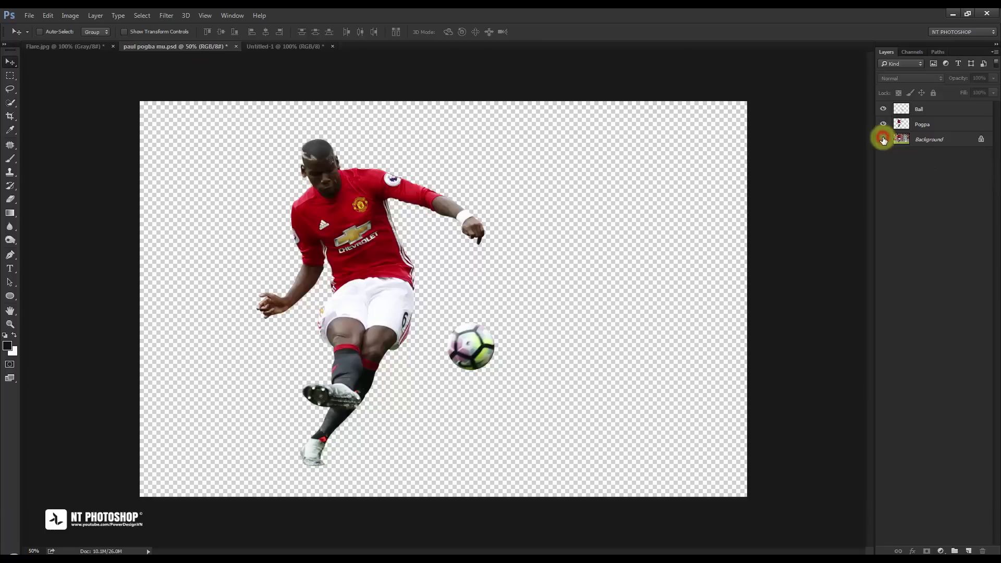
{"action": "left_click", "coordinate": [930, 125]}
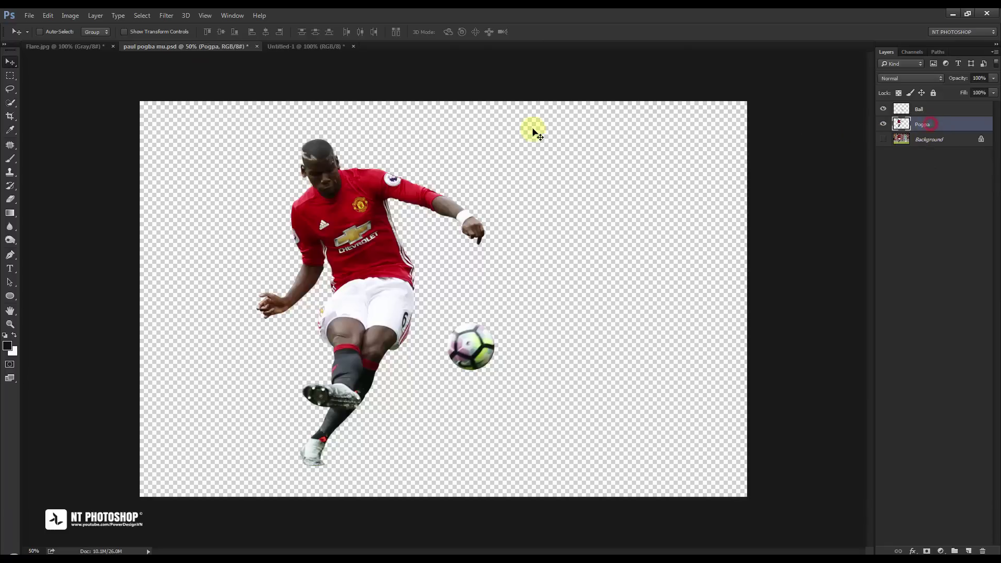
{"action": "left_click_drag", "start_coordinate": [353, 173], "coordinate": [327, 92]}
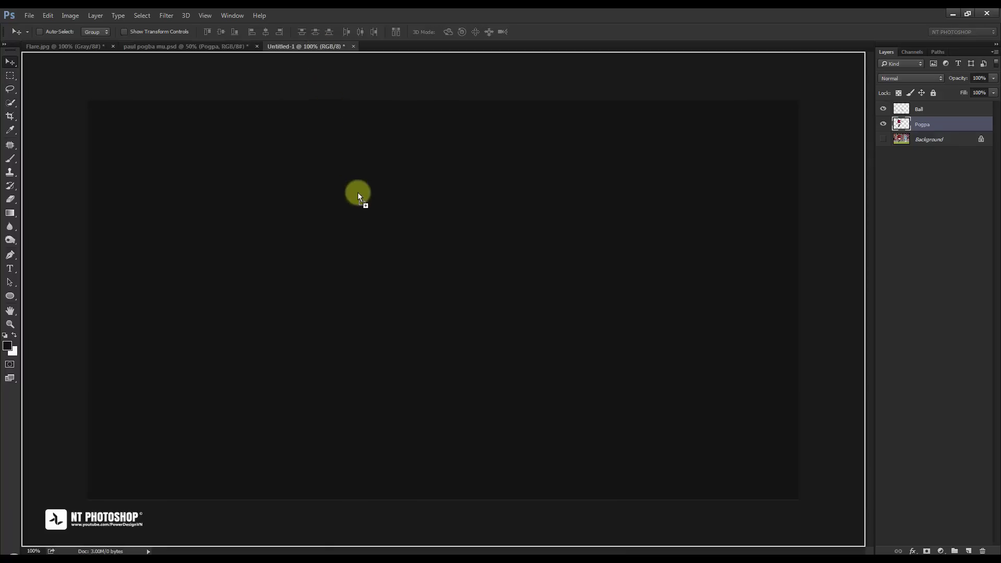
{"action": "left_click_drag", "start_coordinate": [358, 195], "coordinate": [515, 259]}
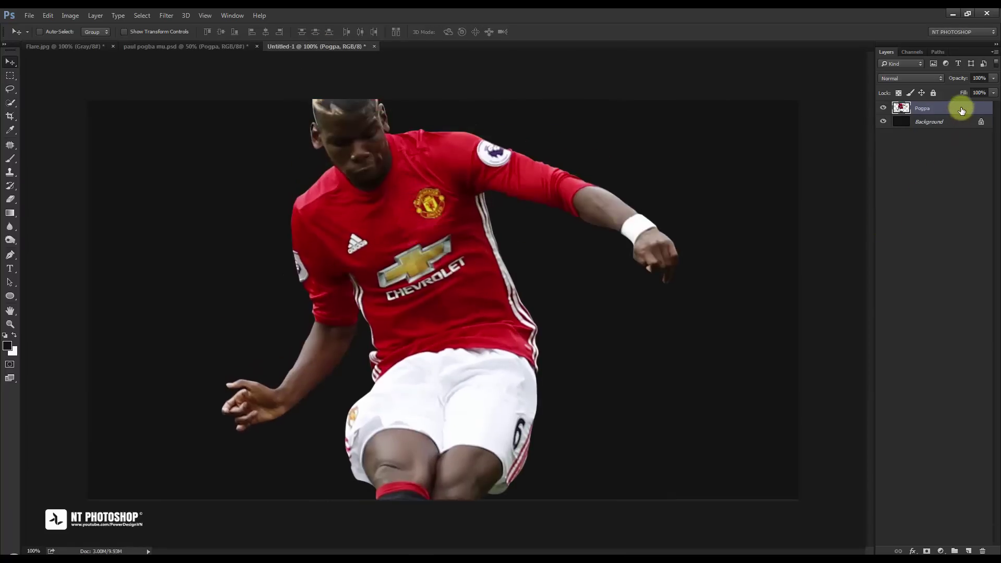
Step: Duplicate the player layer, name the copies Pogpa 1 and Pogpa 2, and hide Pogpa 1
{"action": "left_click_drag", "start_coordinate": [956, 107], "coordinate": [968, 550]}
{"action": "double_click", "coordinate": [924, 109]}
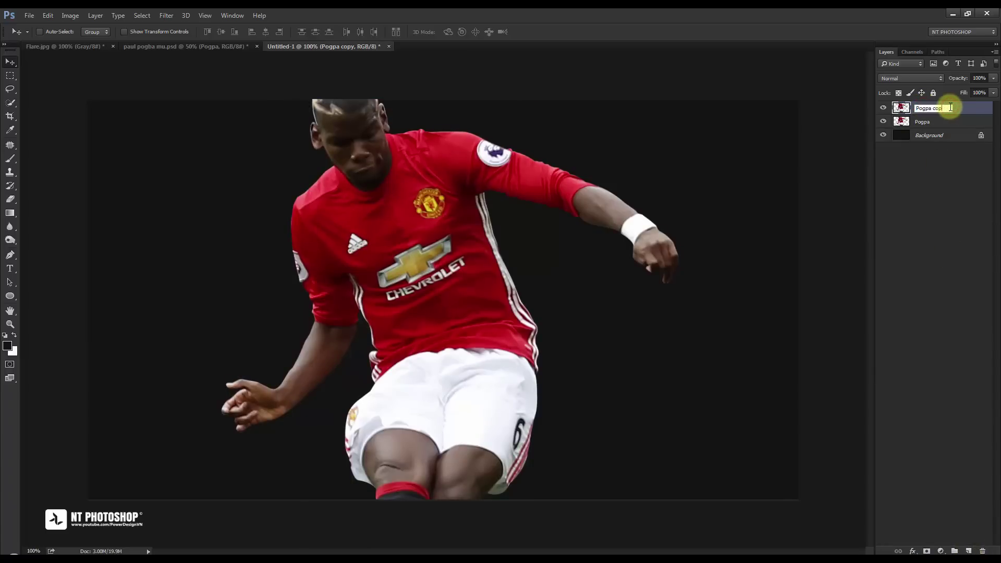
{"action": "type", "text": "Pogpa 1"}
{"action": "key", "text": "Return"}
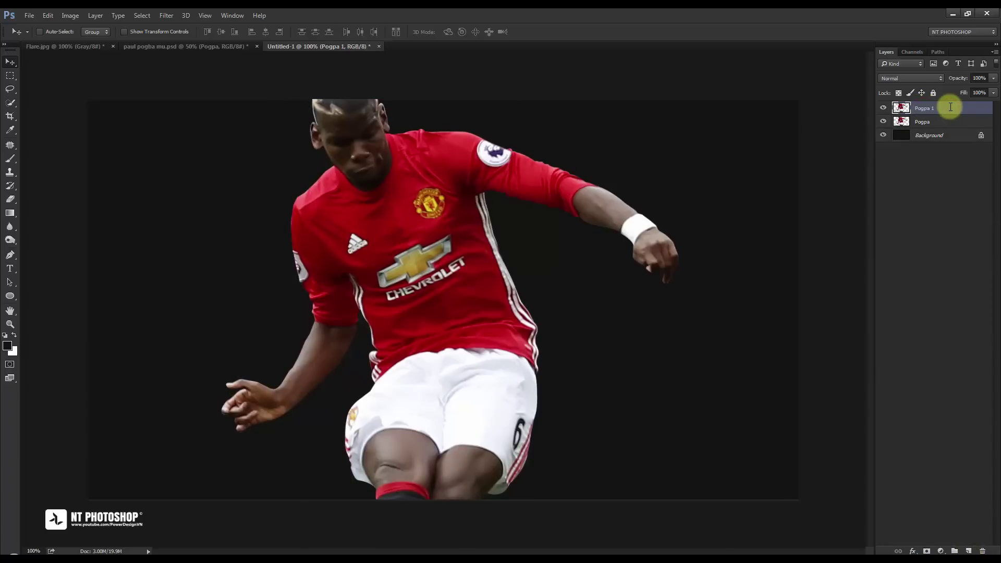
{"action": "double_click", "coordinate": [923, 122]}
{"action": "left_click", "coordinate": [932, 121]}
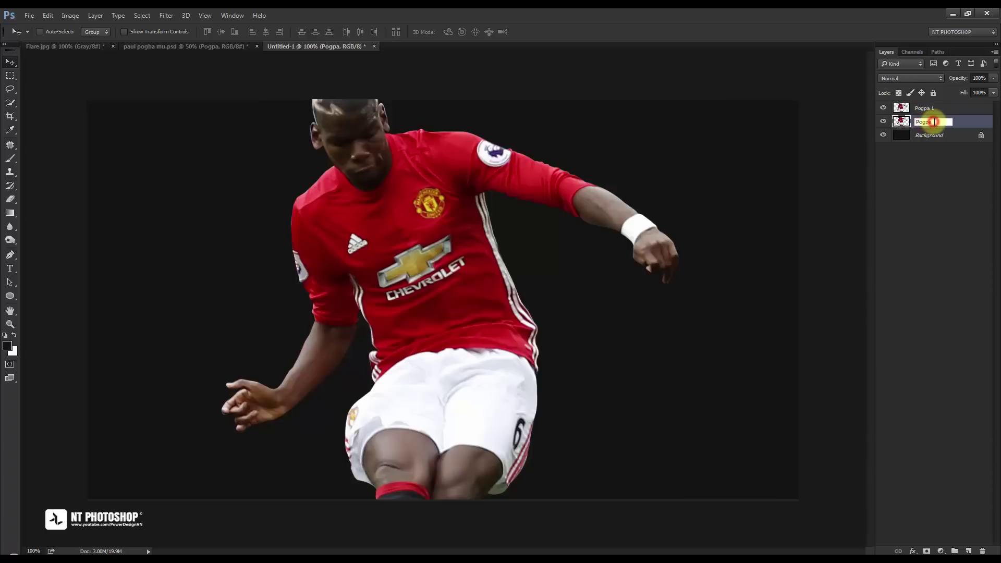
{"action": "type", "text": "2"}
{"action": "key", "text": "Return"}
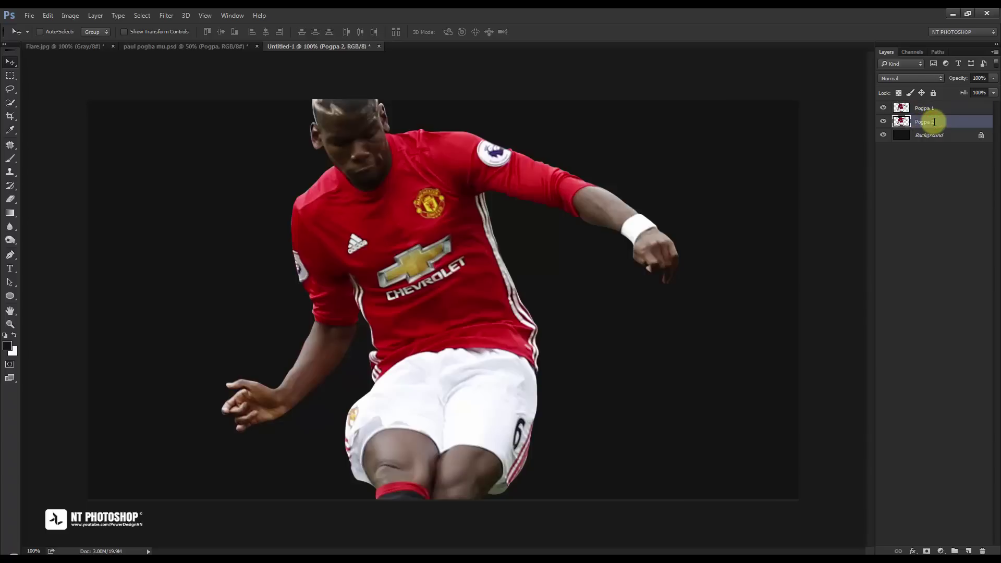
{"action": "left_click", "coordinate": [951, 190]}
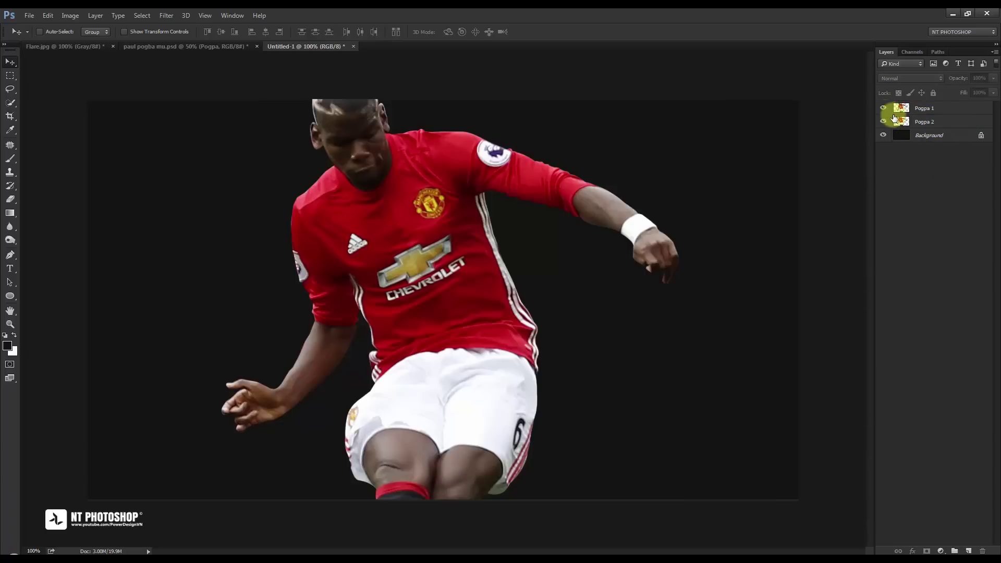
{"action": "left_click", "coordinate": [883, 107]}
{"action": "left_click", "coordinate": [920, 122]}
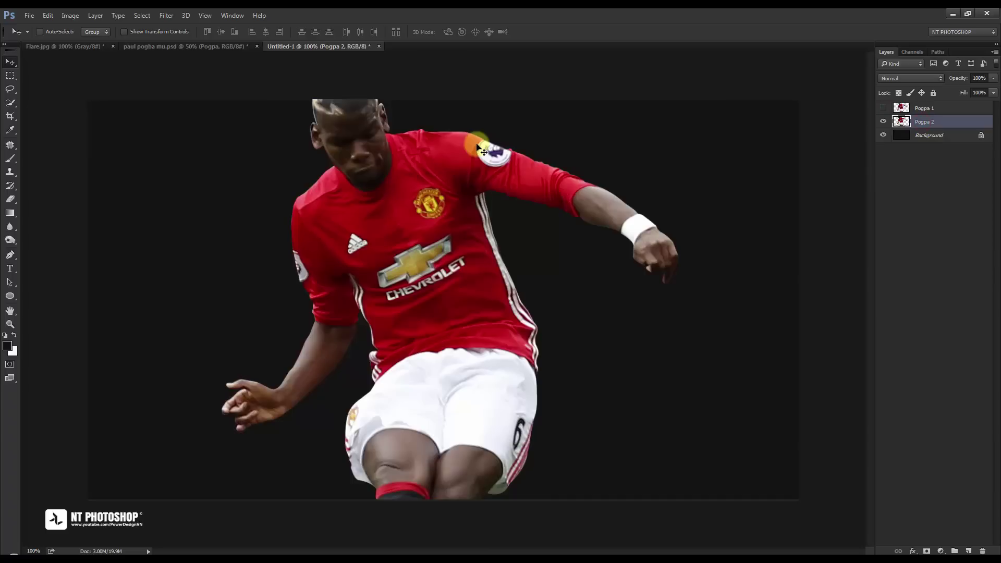
Step: Scale Pogpa 2 down to about 46% and shift it slightly left
{"action": "key", "text": "ctrl+t"}
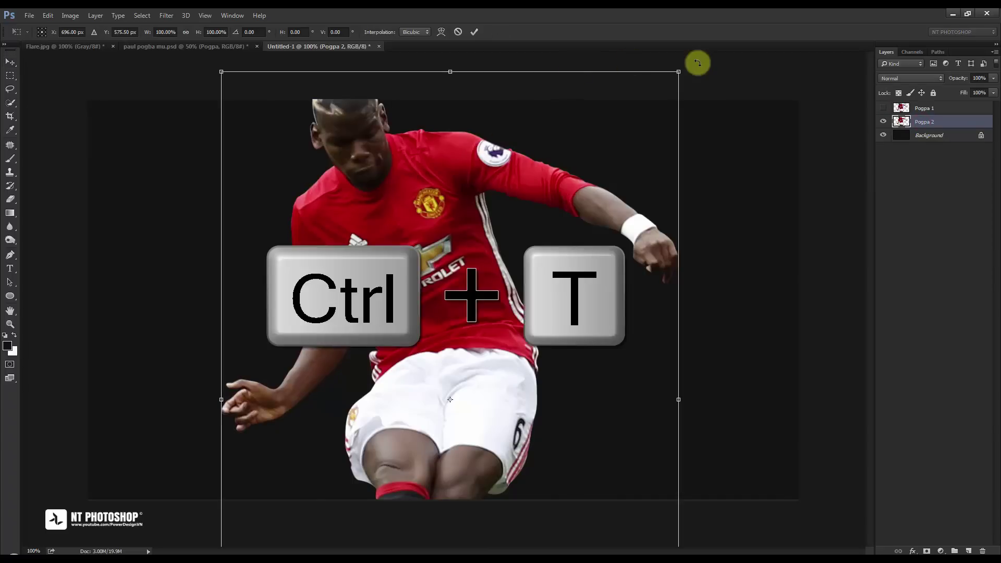
{"action": "left_click_drag", "start_coordinate": [682, 70], "coordinate": [583, 210]}
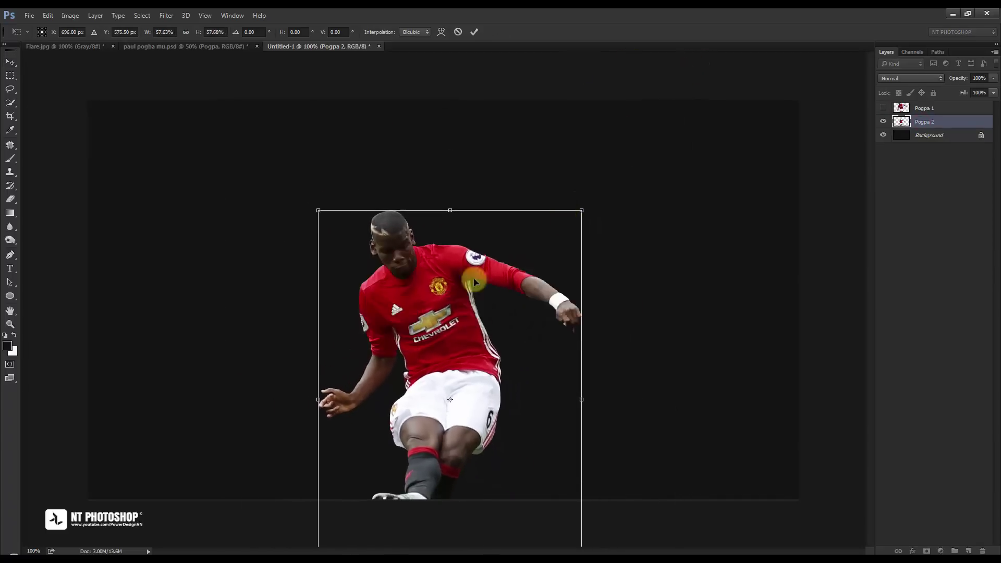
{"action": "left_click_drag", "start_coordinate": [410, 319], "coordinate": [423, 217]}
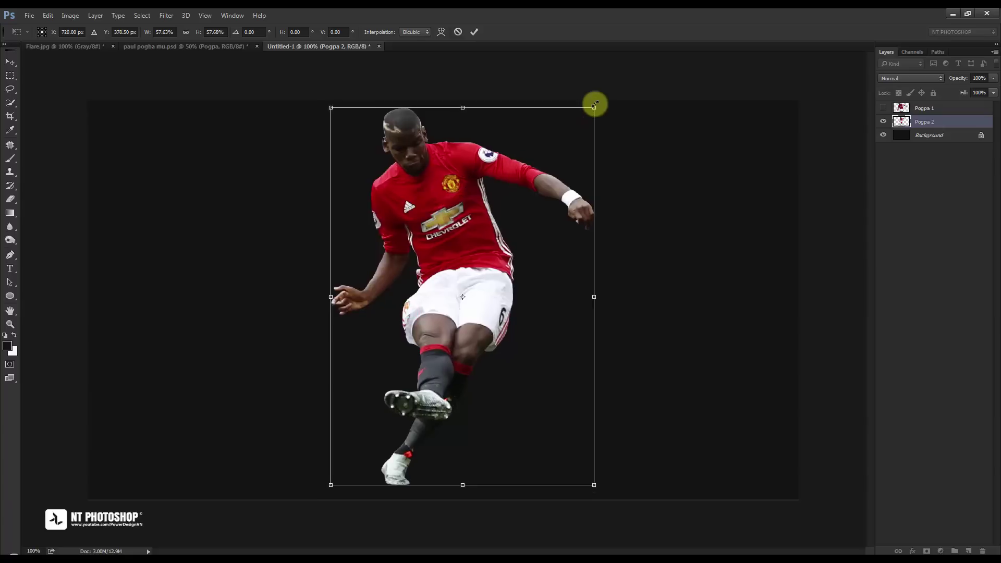
{"action": "left_click_drag", "start_coordinate": [595, 107], "coordinate": [569, 140]}
{"action": "left_click", "coordinate": [473, 32]}
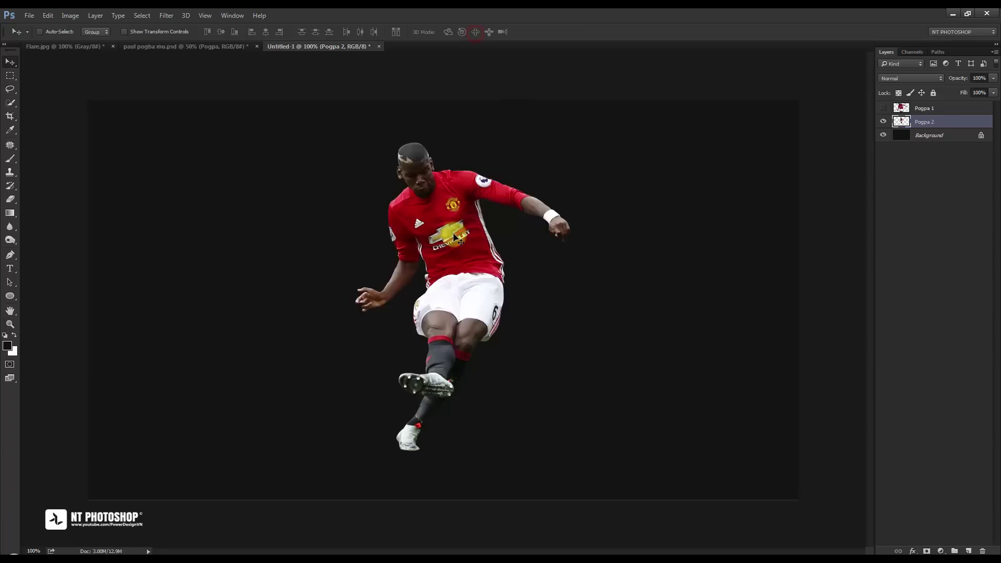
{"action": "left_click_drag", "start_coordinate": [454, 238], "coordinate": [397, 244]}
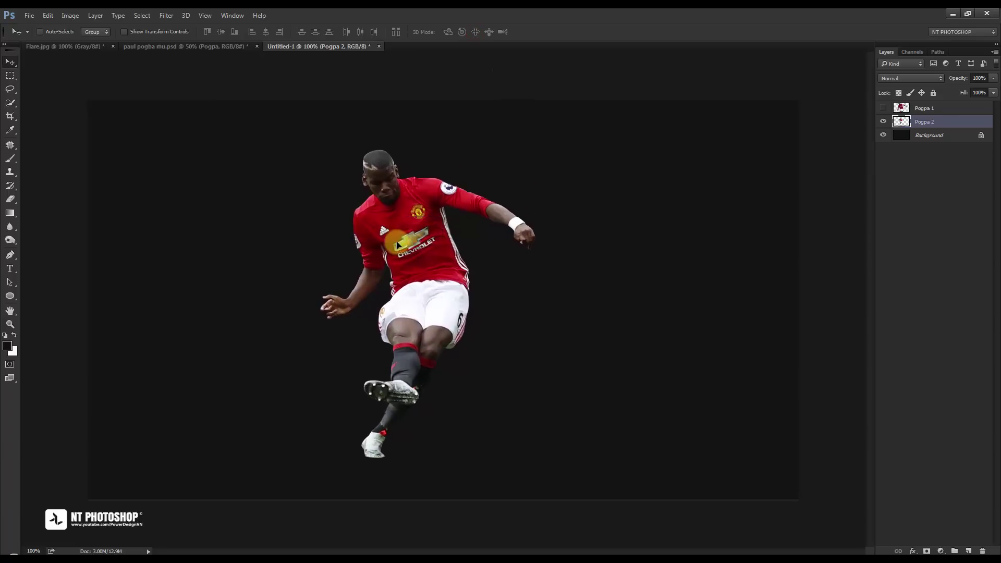
Step: Show Pogpa 1, shrink it to about 36% near the centre, then hide Pogpa 2
{"action": "left_click", "coordinate": [947, 109]}
{"action": "left_click", "coordinate": [882, 108]}
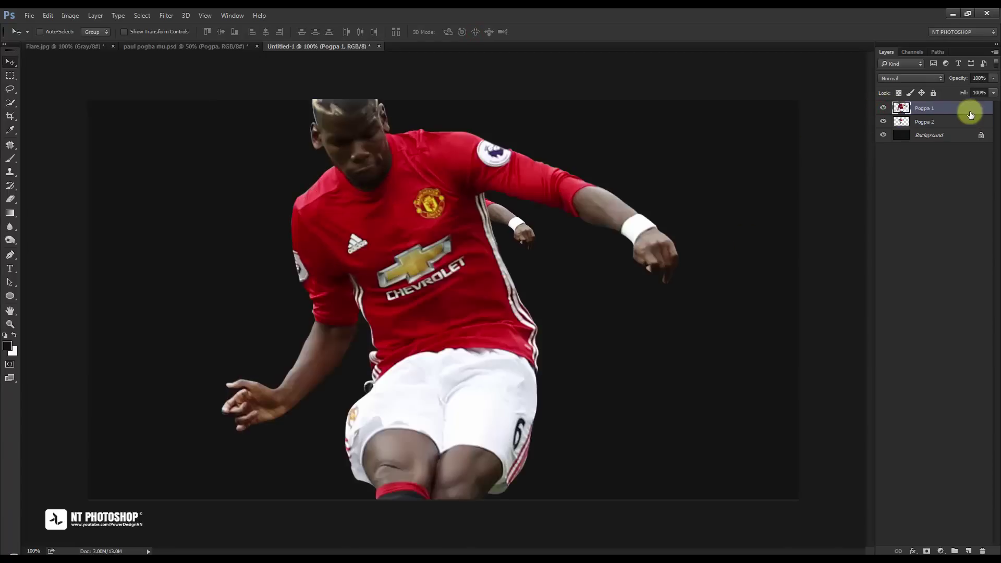
{"action": "key", "text": "ctrl+t"}
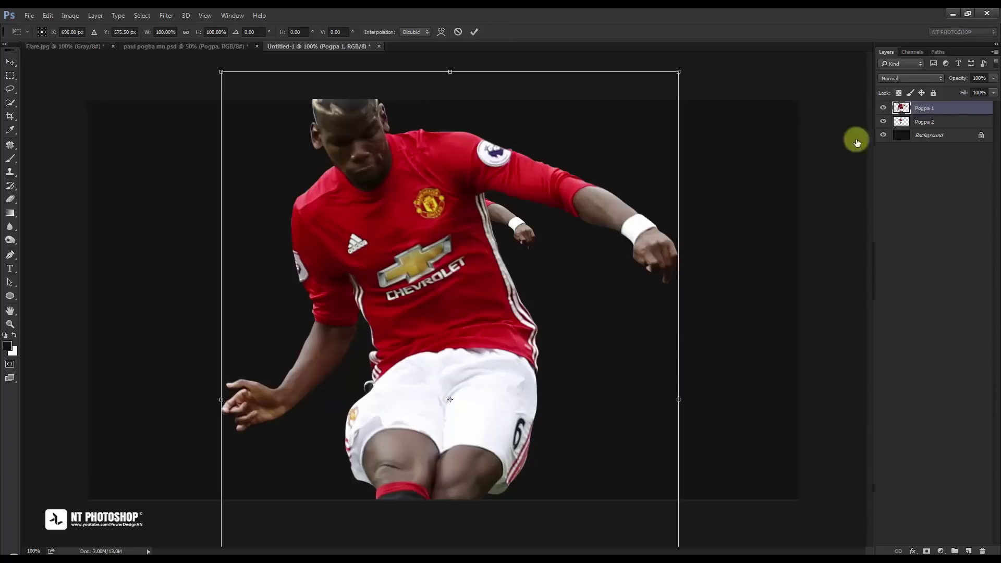
{"action": "left_click_drag", "start_coordinate": [680, 70], "coordinate": [577, 214]}
{"action": "left_click_drag", "start_coordinate": [482, 289], "coordinate": [490, 239]}
{"action": "left_click_drag", "start_coordinate": [606, 123], "coordinate": [519, 251]}
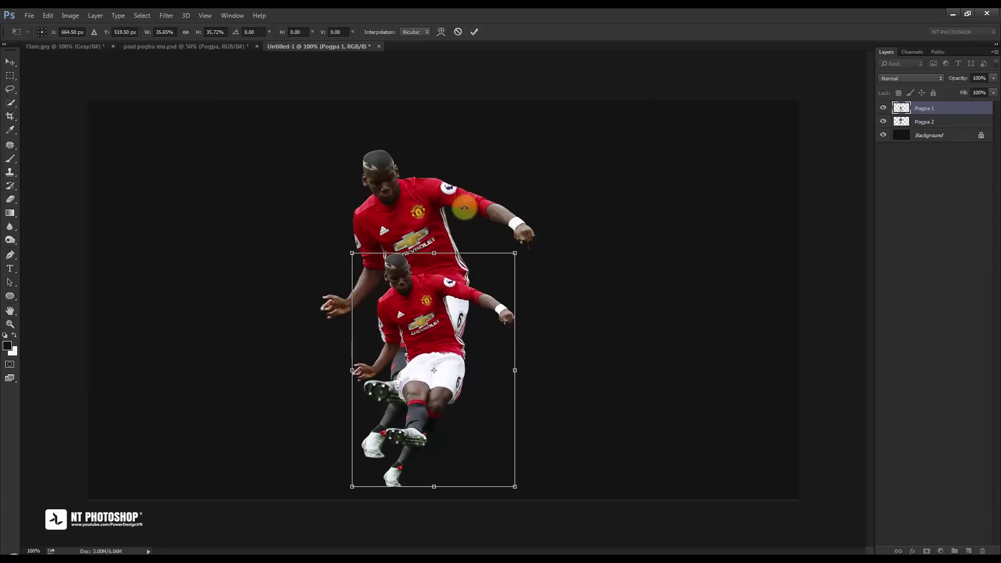
{"action": "left_click", "coordinate": [473, 32]}
{"action": "left_click_drag", "start_coordinate": [441, 305], "coordinate": [476, 312]}
{"action": "left_click", "coordinate": [879, 121]}
Step: Add a new layer named Brush directly above the Background
{"action": "left_click", "coordinate": [960, 204]}
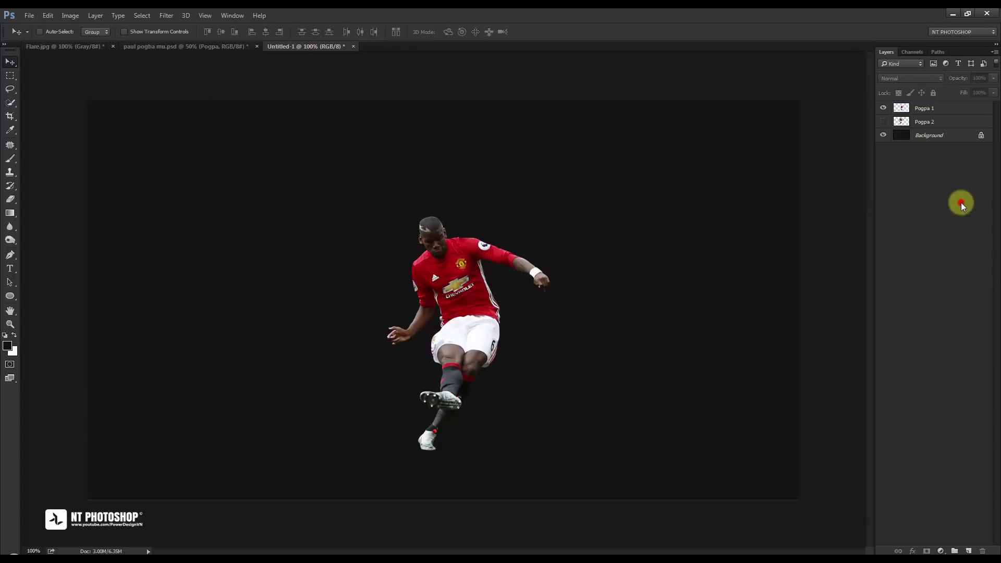
{"action": "left_click", "coordinate": [933, 140]}
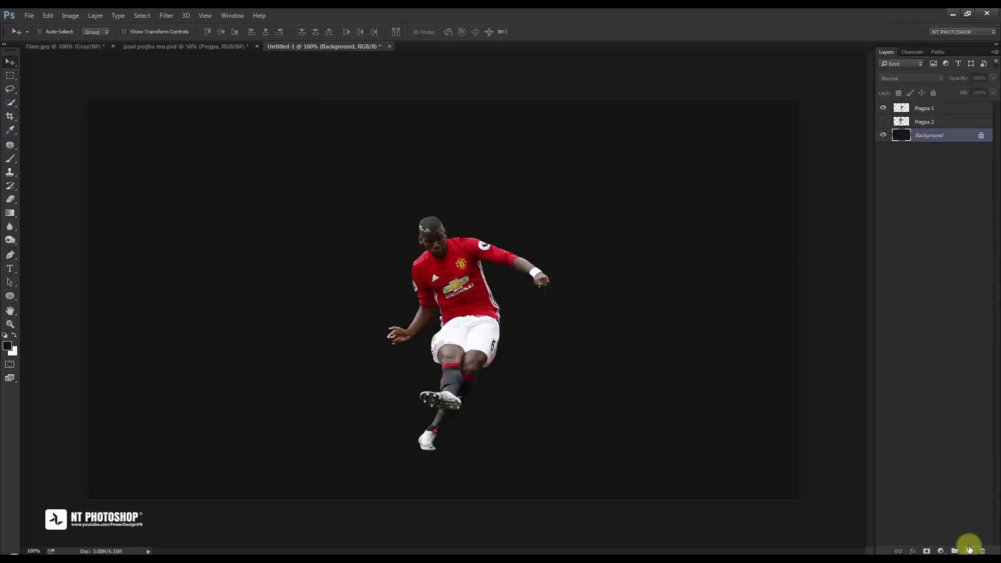
{"action": "left_click", "coordinate": [969, 549]}
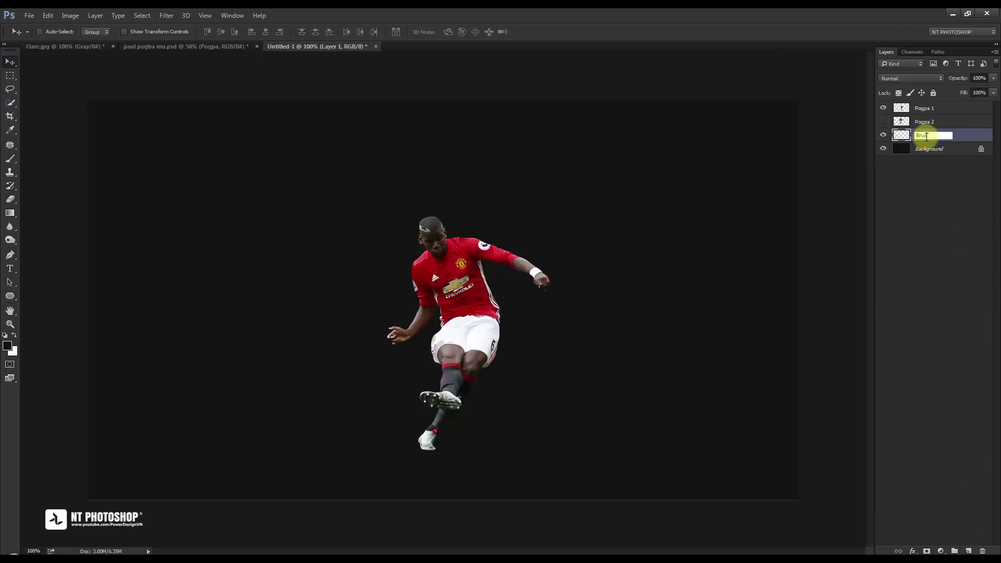
{"action": "left_click", "coordinate": [926, 136]}
{"action": "type", "text": "Brush"}
{"action": "key", "text": "Return"}
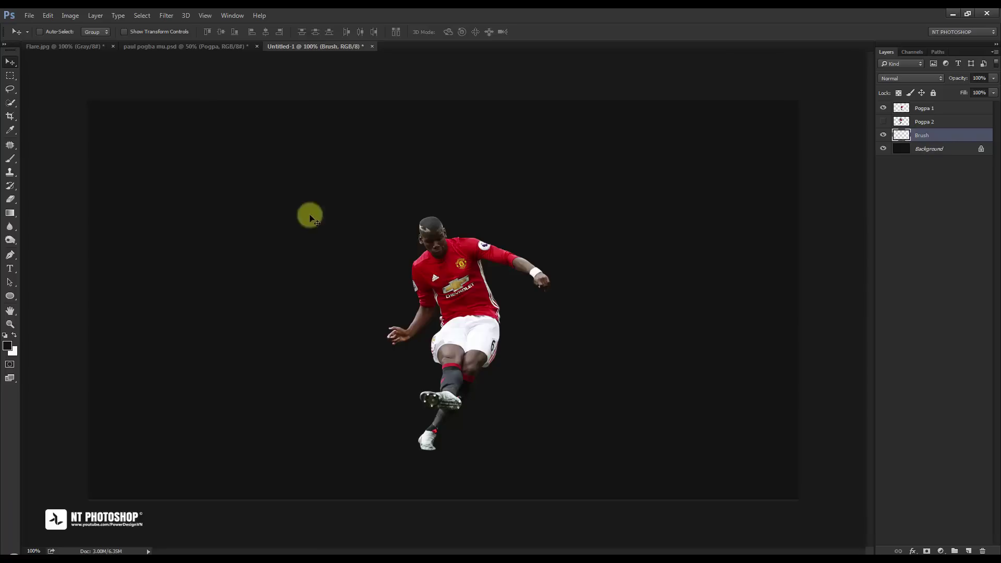
Step: Paint a white glow on the player's chest with a 400 px, 3% hardness brush
{"action": "left_click", "coordinate": [8, 345]}
{"action": "left_click_drag", "start_coordinate": [674, 243], "coordinate": [603, 149]}
{"action": "left_click", "coordinate": [848, 150]}
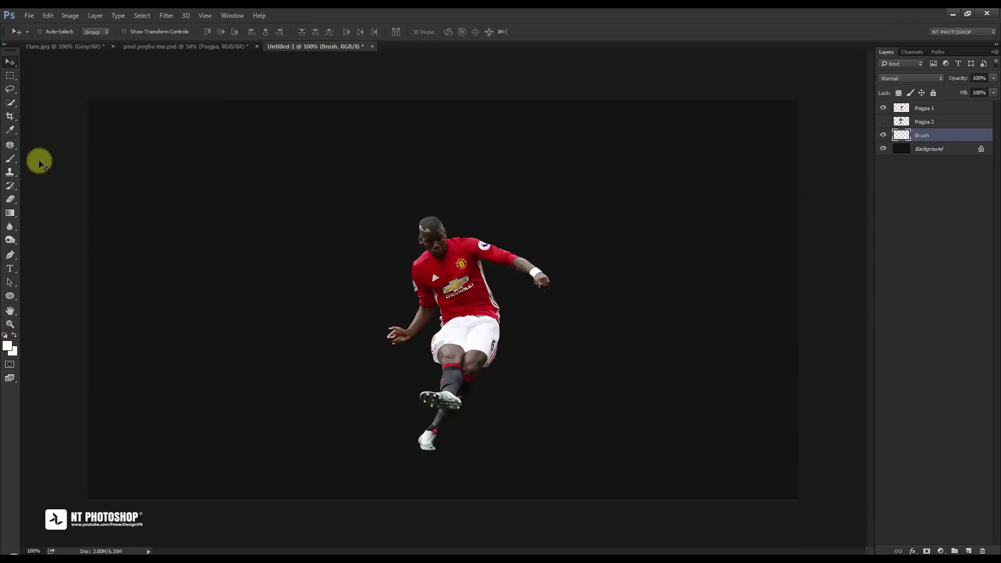
{"action": "left_click", "coordinate": [11, 159]}
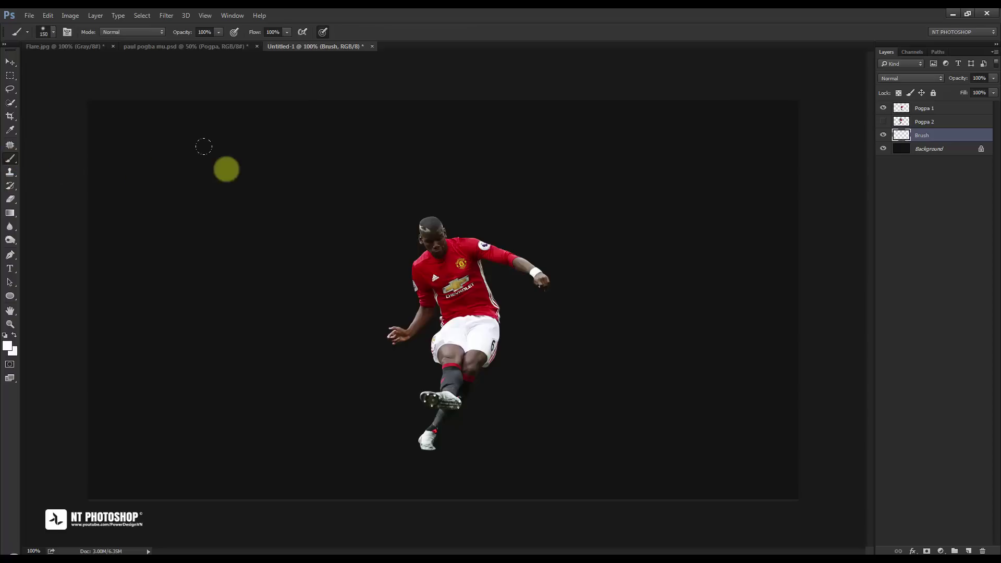
{"action": "right_click", "coordinate": [334, 169]}
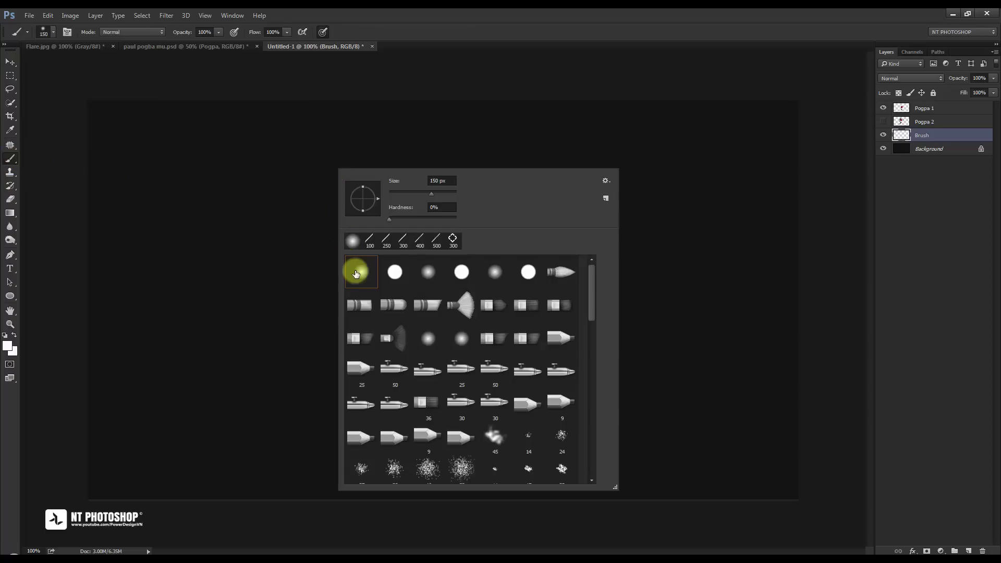
{"action": "mouse_move", "coordinate": [390, 218]}
{"action": "left_mouse_down"}
{"action": "mouse_move", "coordinate": [425, 219]}
{"action": "mouse_move", "coordinate": [391, 219]}
{"action": "left_mouse_up"}
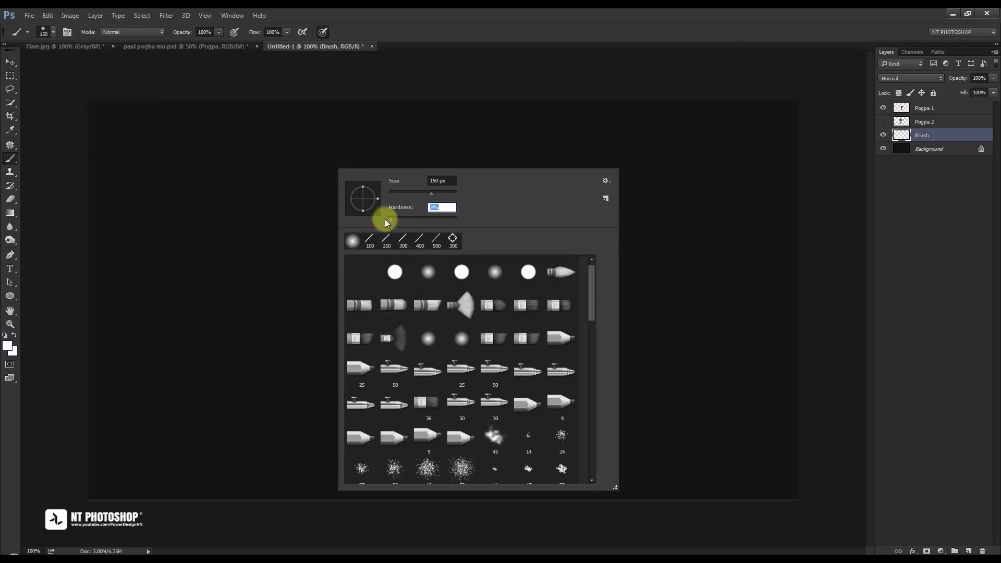
{"action": "key", "text": "Return"}
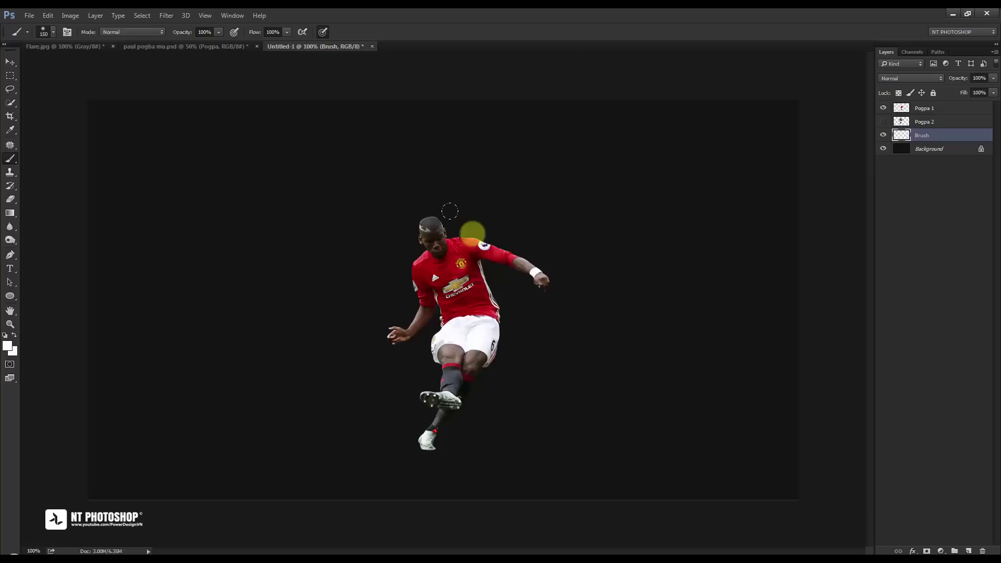
{"action": "key", "text": "bracketright"}
{"action": "key", "text": "bracketright"}
{"action": "key", "text": "bracketright"}
{"action": "key", "text": "bracketright"}
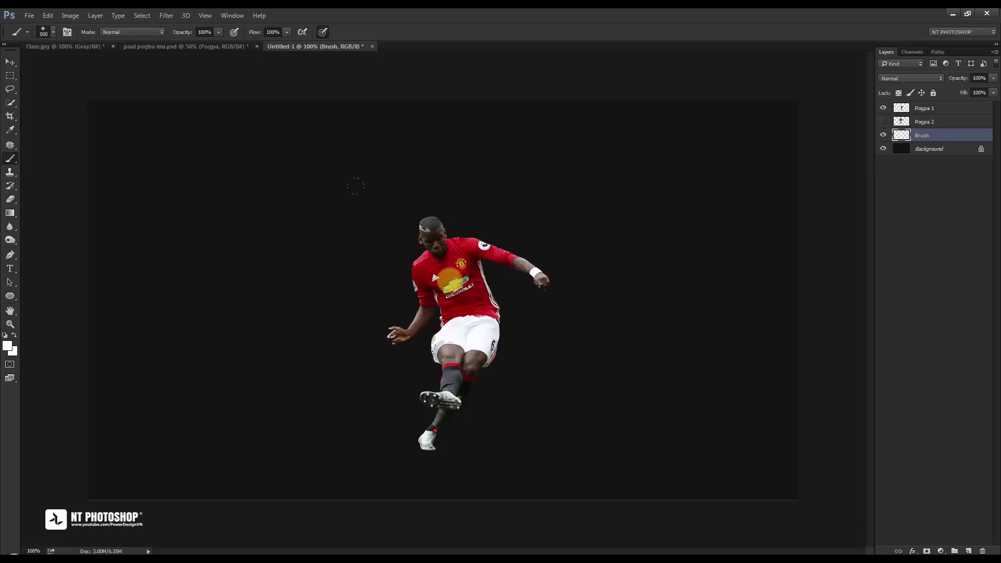
{"action": "left_click", "coordinate": [449, 282]}
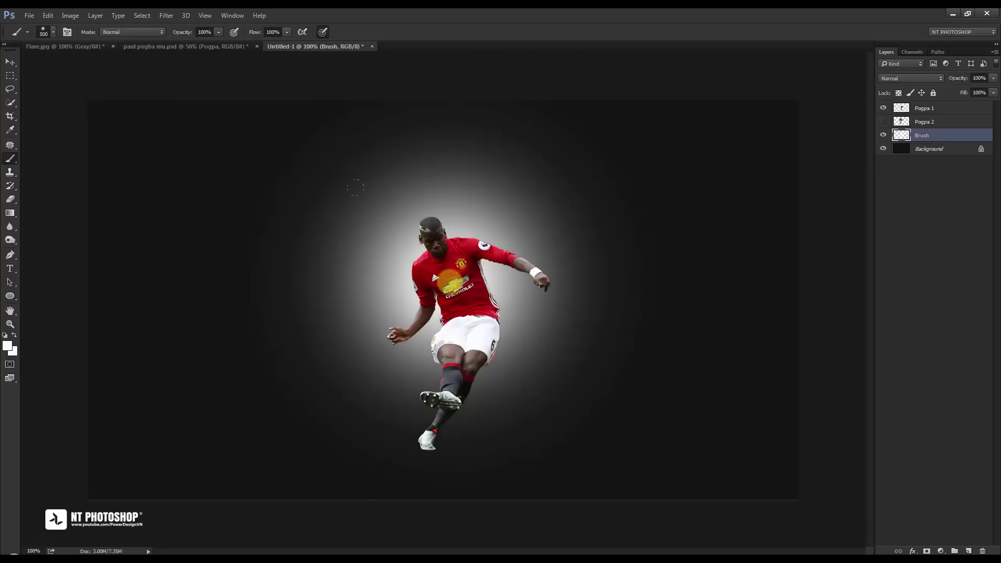
Step: Set the Brush glow layer's blend mode to Soft Light
{"action": "left_click", "coordinate": [938, 78]}
{"action": "left_click", "coordinate": [914, 187]}
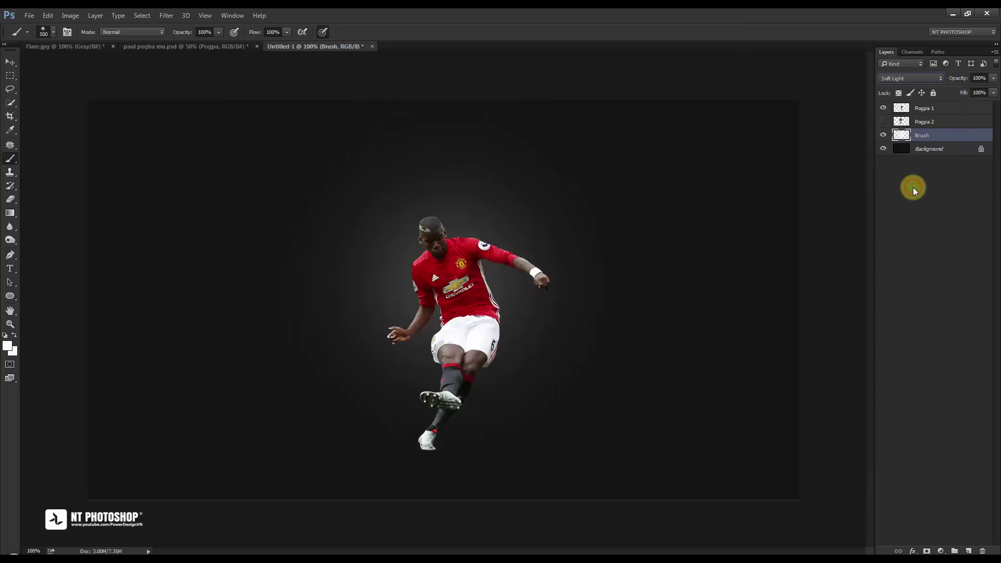
{"action": "left_click", "coordinate": [913, 188]}
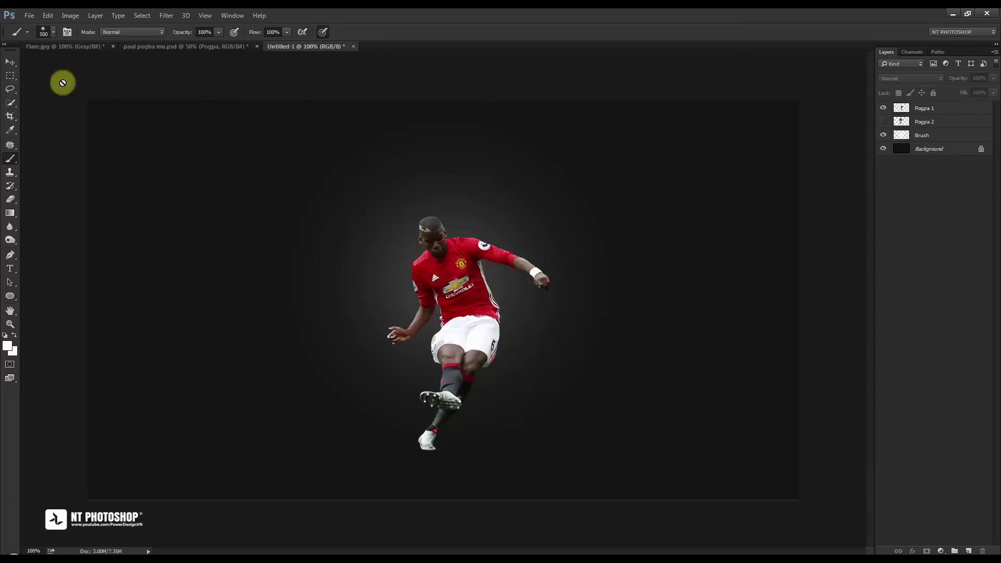
Step: Squash the glow into a flat ellipse and move it under the player's feet
{"action": "left_click", "coordinate": [10, 62]}
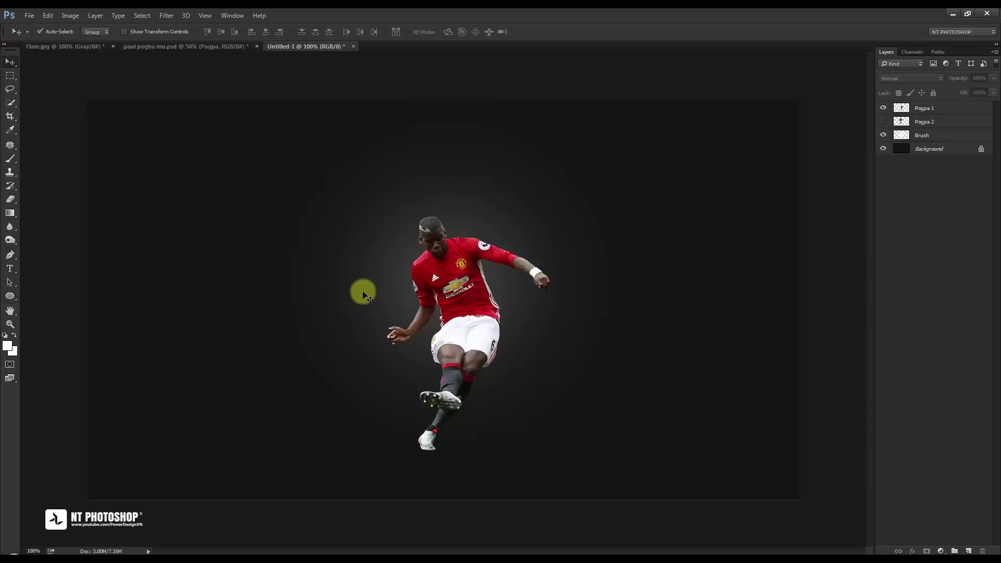
{"action": "key", "text": "ctrl"}
{"action": "left_click", "coordinate": [944, 135]}
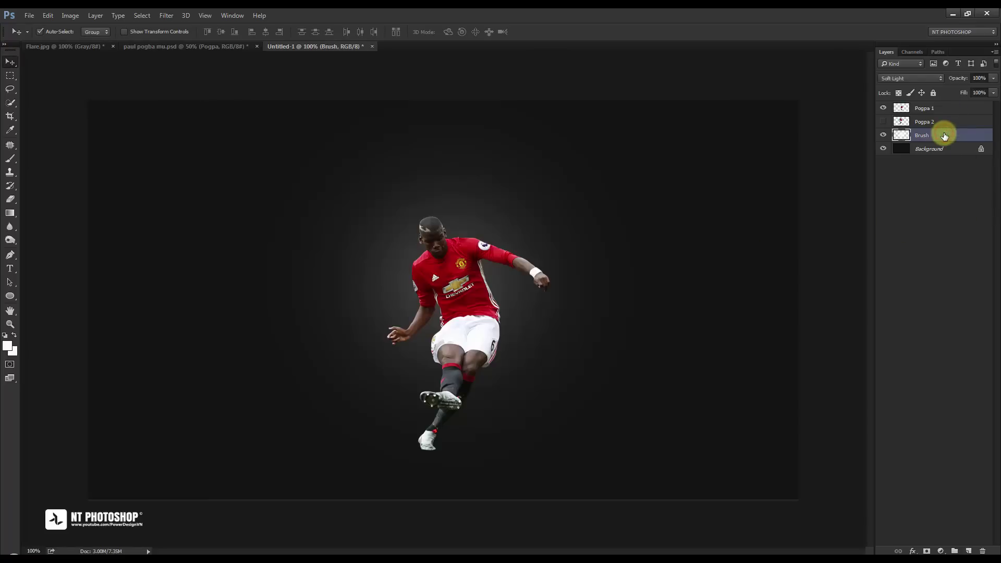
{"action": "key", "text": "ctrl+t"}
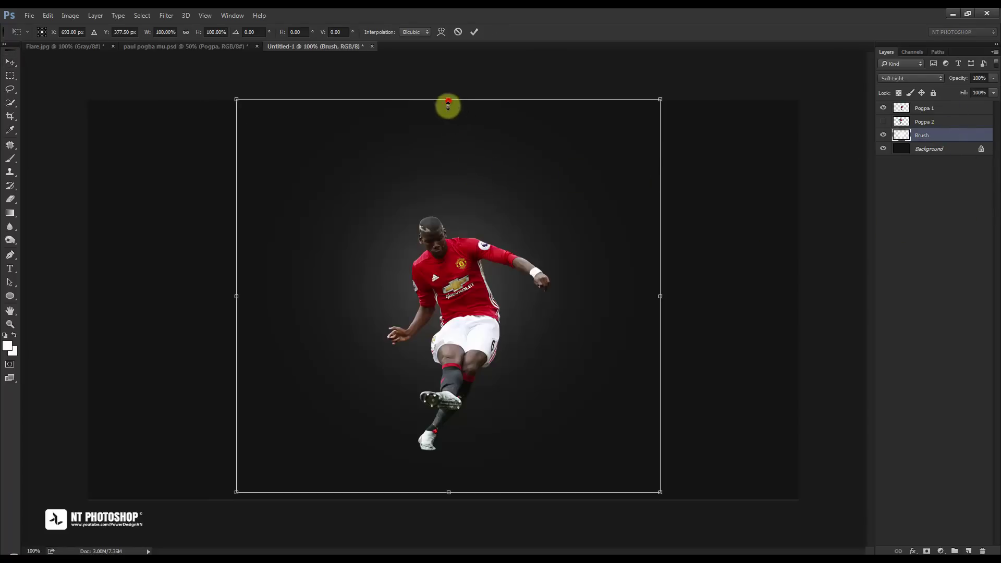
{"action": "left_click_drag", "start_coordinate": [446, 102], "coordinate": [431, 438]}
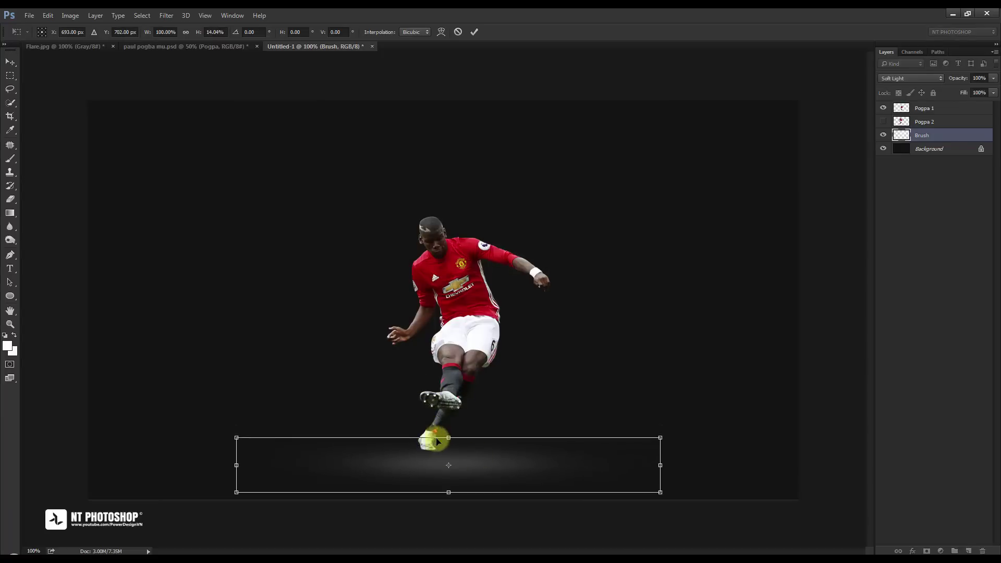
{"action": "left_click", "coordinate": [474, 32]}
{"action": "mouse_move", "coordinate": [484, 461]}
{"action": "left_mouse_down"}
{"action": "mouse_move", "coordinate": [455, 445]}
{"action": "mouse_move", "coordinate": [479, 447]}
{"action": "left_mouse_up"}
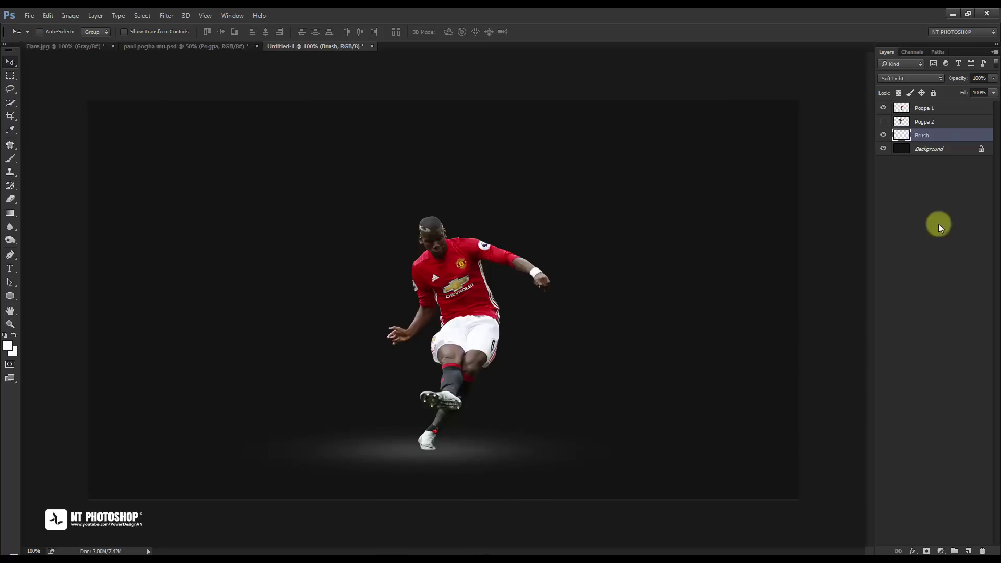
Step: Add a new empty layer above the Brush glow layer
{"action": "left_click", "coordinate": [948, 202]}
{"action": "left_click", "coordinate": [948, 137]}
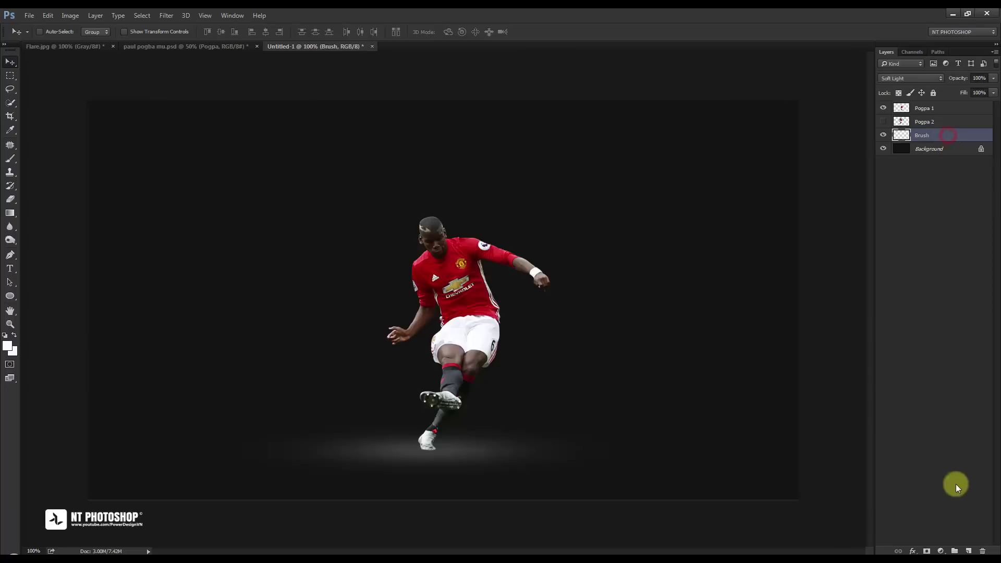
{"action": "left_click", "coordinate": [965, 550]}
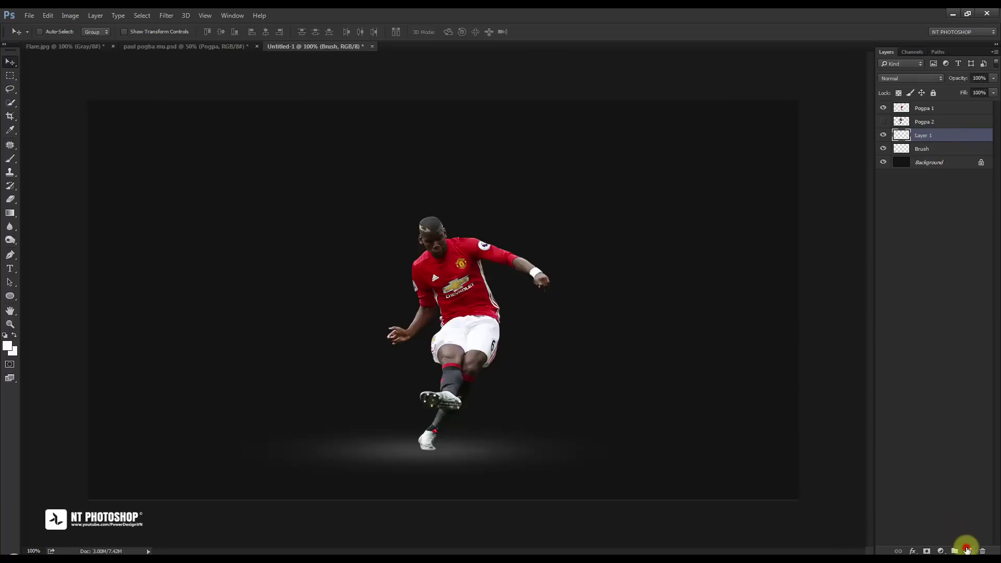
Step: Rename Layer 1 to Brush
{"action": "double_click", "coordinate": [922, 136]}
{"action": "type", "text": "Brush"}
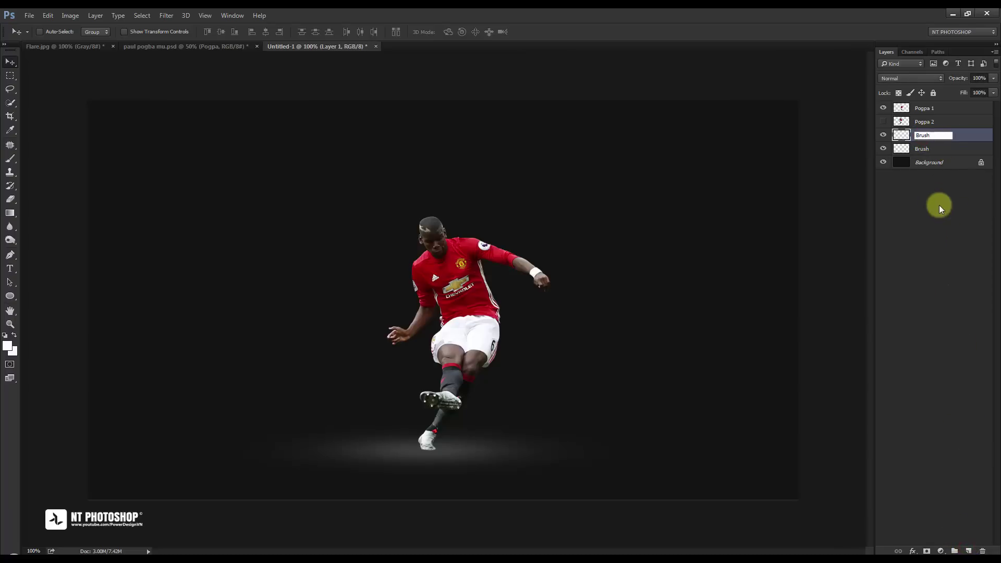
{"action": "key", "text": "Return"}
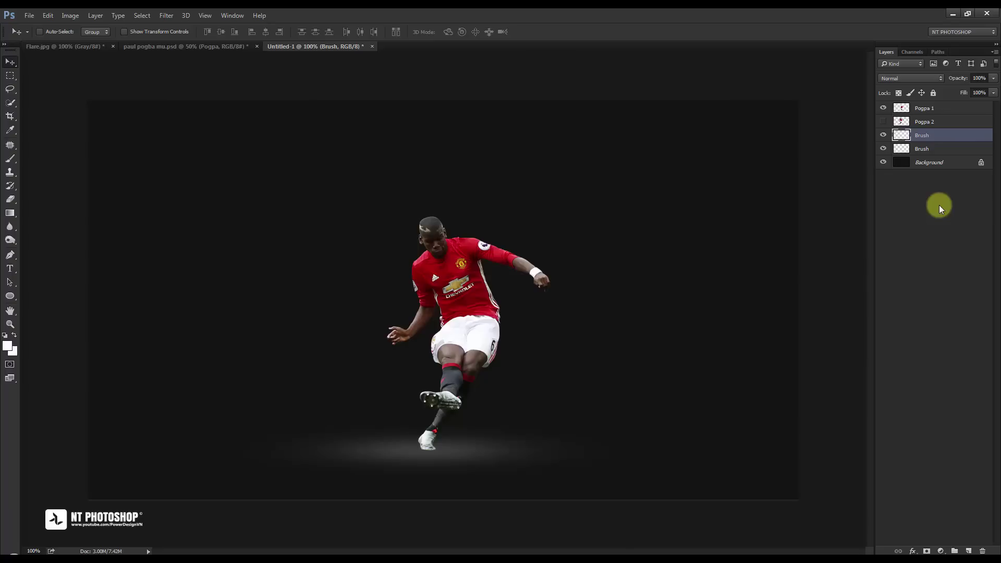
Step: Paint a soft black patch beside the player's left side with a black brush
{"action": "left_click", "coordinate": [7, 346]}
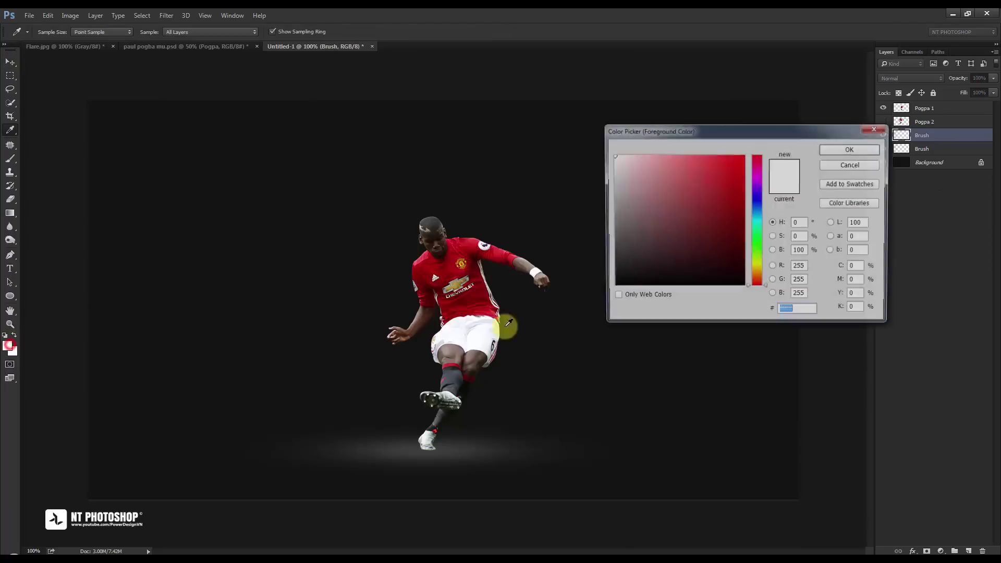
{"action": "left_click", "coordinate": [659, 238]}
{"action": "left_click_drag", "start_coordinate": [660, 238], "coordinate": [599, 290]}
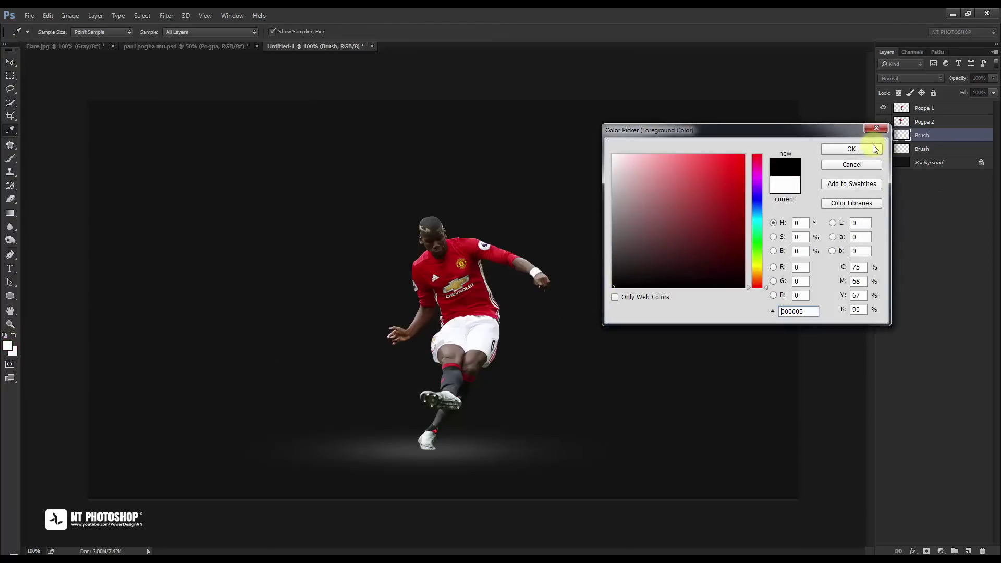
{"action": "left_click", "coordinate": [851, 149]}
{"action": "key", "text": "v"}
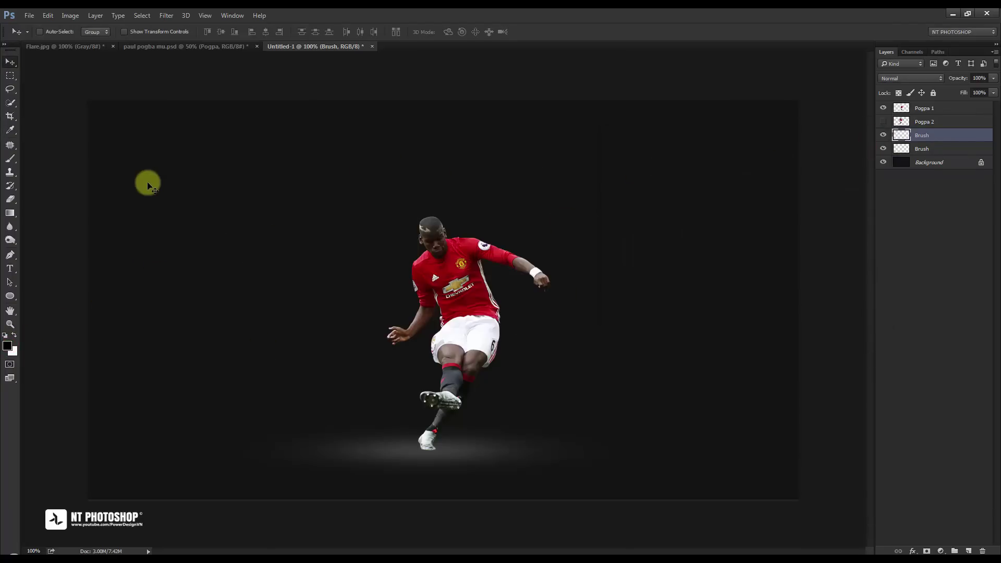
{"action": "left_click", "coordinate": [8, 161]}
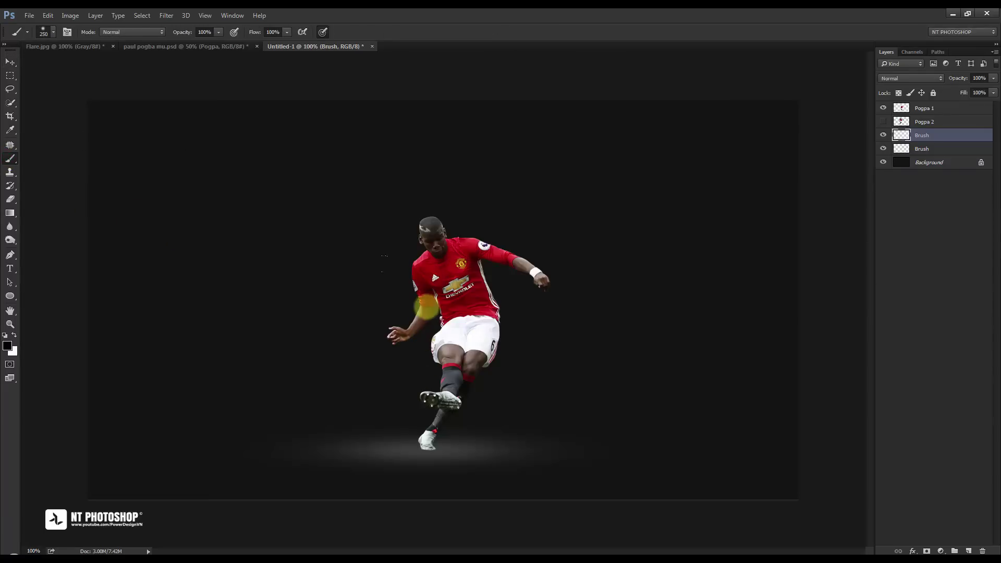
{"action": "left_click", "coordinate": [428, 303]}
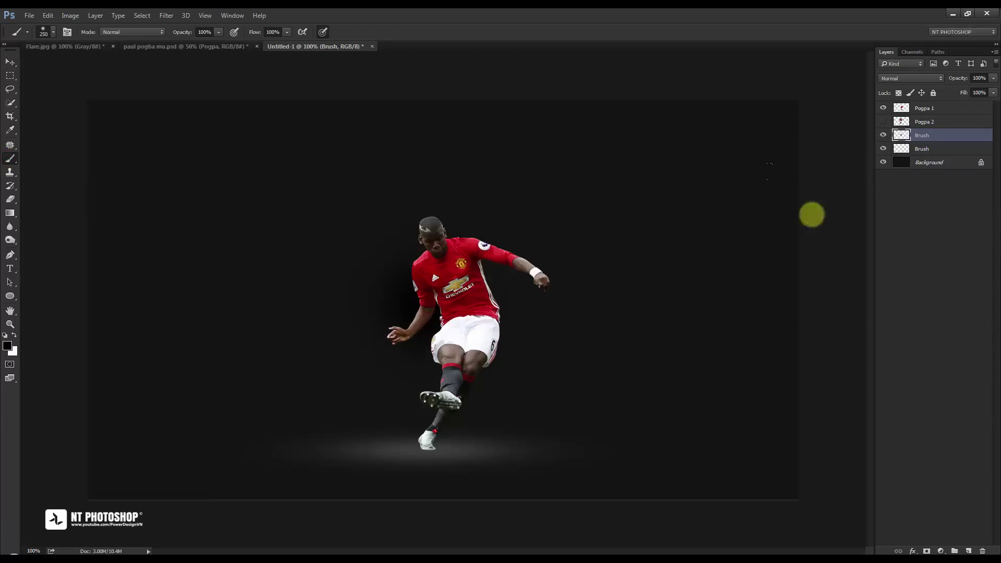
{"action": "left_click", "coordinate": [882, 162]}
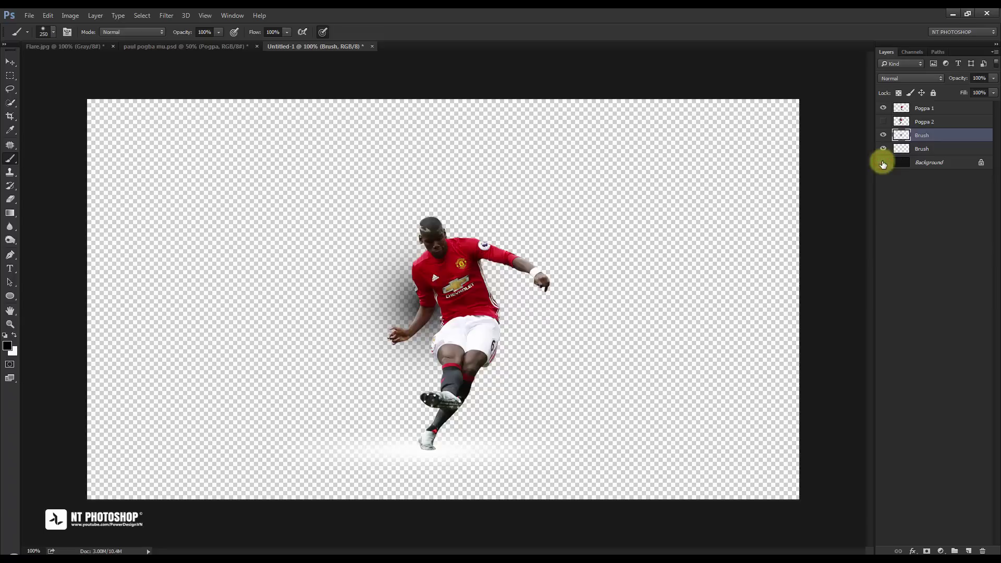
{"action": "left_click", "coordinate": [882, 162]}
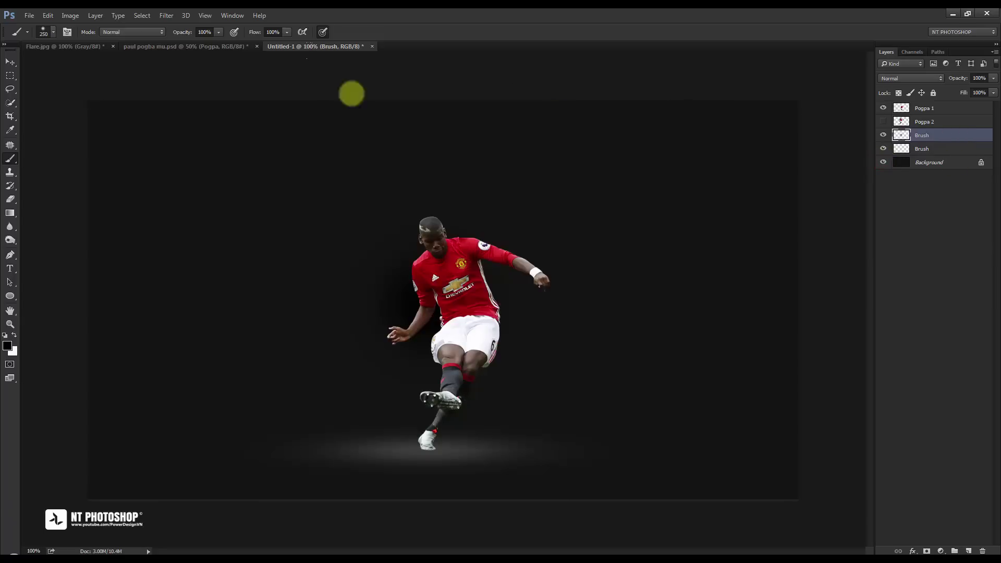
{"action": "left_click", "coordinate": [10, 61]}
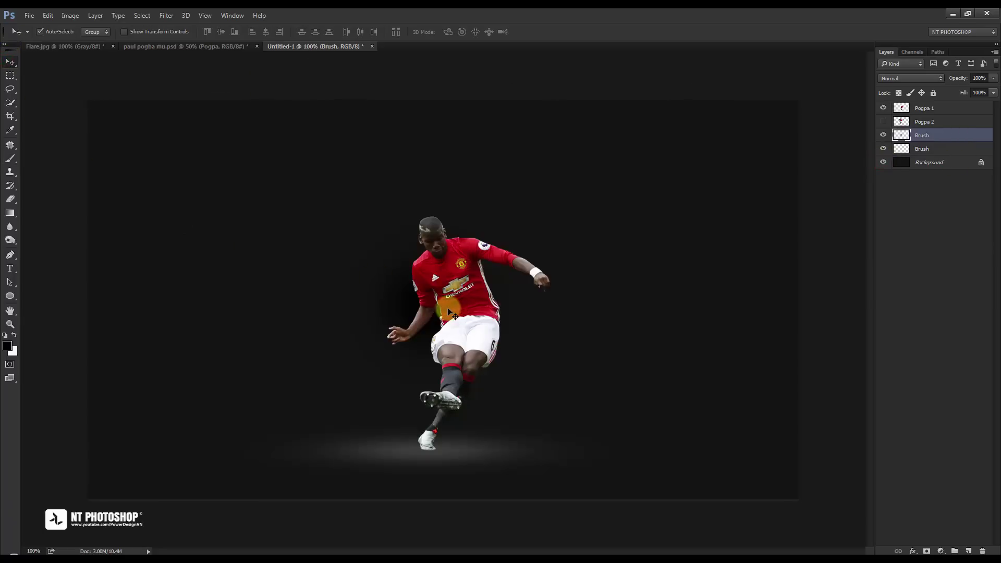
Step: Flatten and narrow the black patch into a thin strip beneath the planted foot
{"action": "key", "text": "ctrl+t"}
{"action": "mouse_move", "coordinate": [427, 198]}
{"action": "left_mouse_down"}
{"action": "mouse_move", "coordinate": [422, 331]}
{"action": "mouse_move", "coordinate": [450, 393]}
{"action": "left_mouse_up"}
{"action": "key", "text": "ctrl+z"}
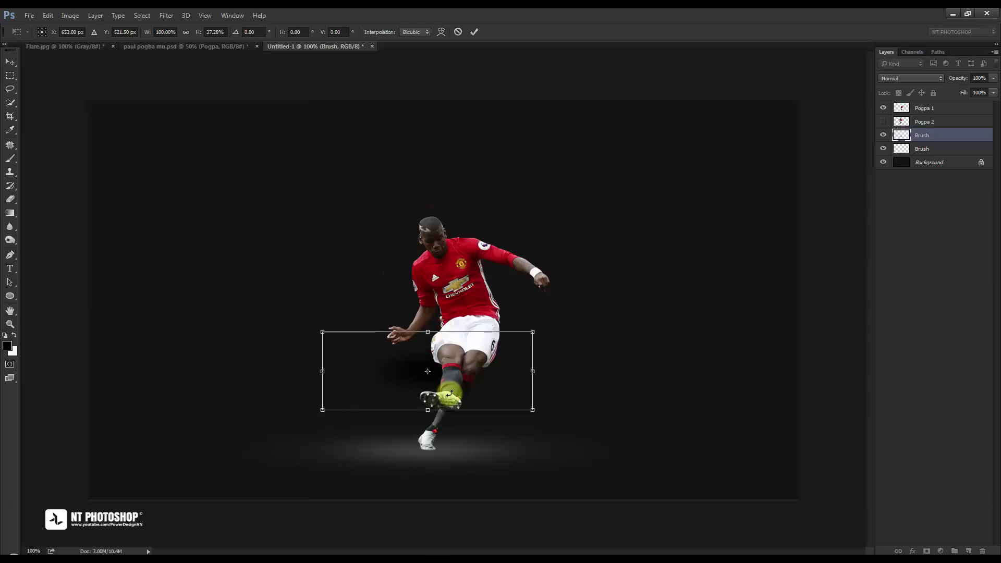
{"action": "left_click_drag", "start_coordinate": [425, 330], "coordinate": [471, 324]}
{"action": "key", "text": "ctrl+plus"}
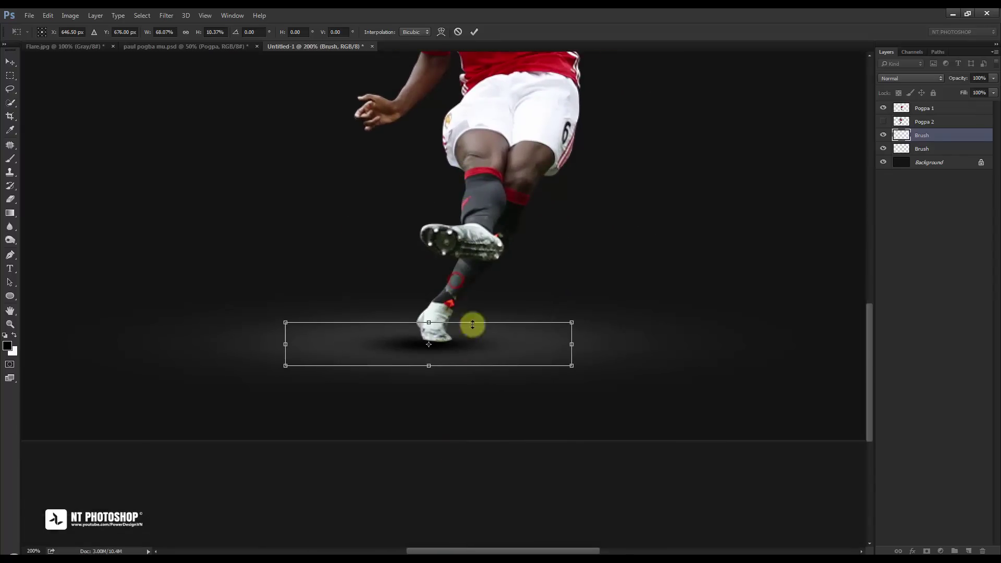
{"action": "left_click_drag", "start_coordinate": [430, 366], "coordinate": [428, 337]}
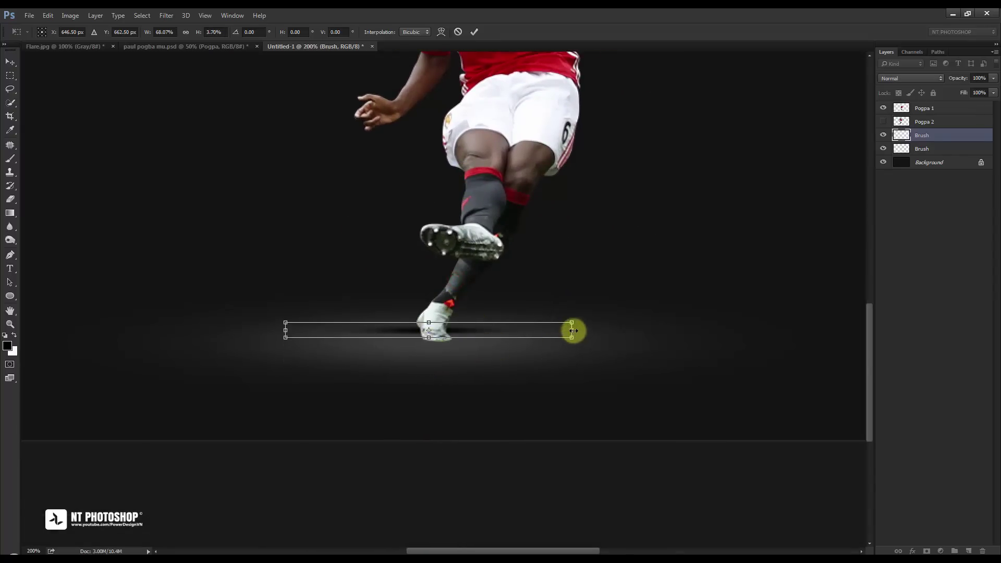
{"action": "left_click_drag", "start_coordinate": [572, 330], "coordinate": [515, 330]}
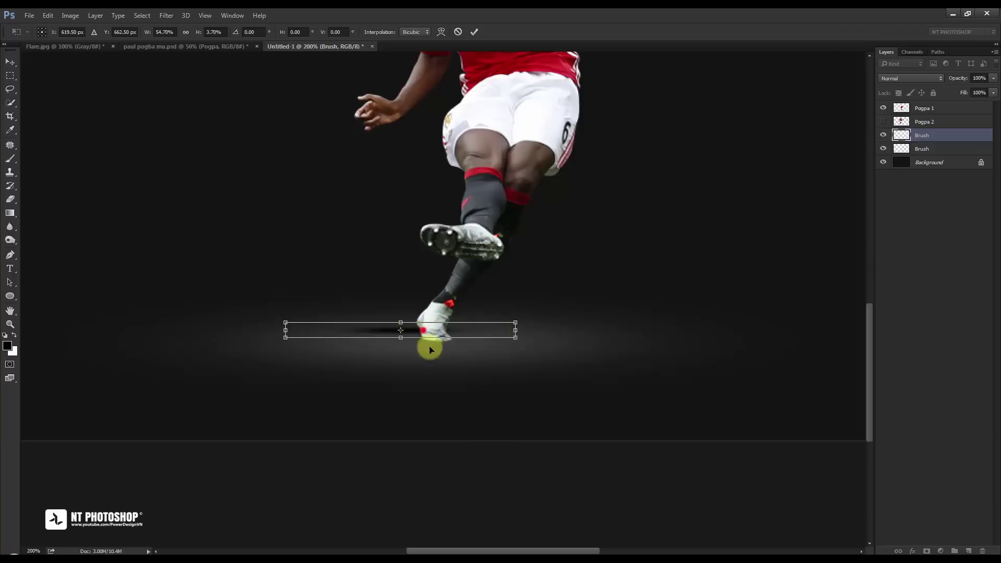
{"action": "left_click_drag", "start_coordinate": [429, 344], "coordinate": [470, 342]}
{"action": "left_click", "coordinate": [473, 31]}
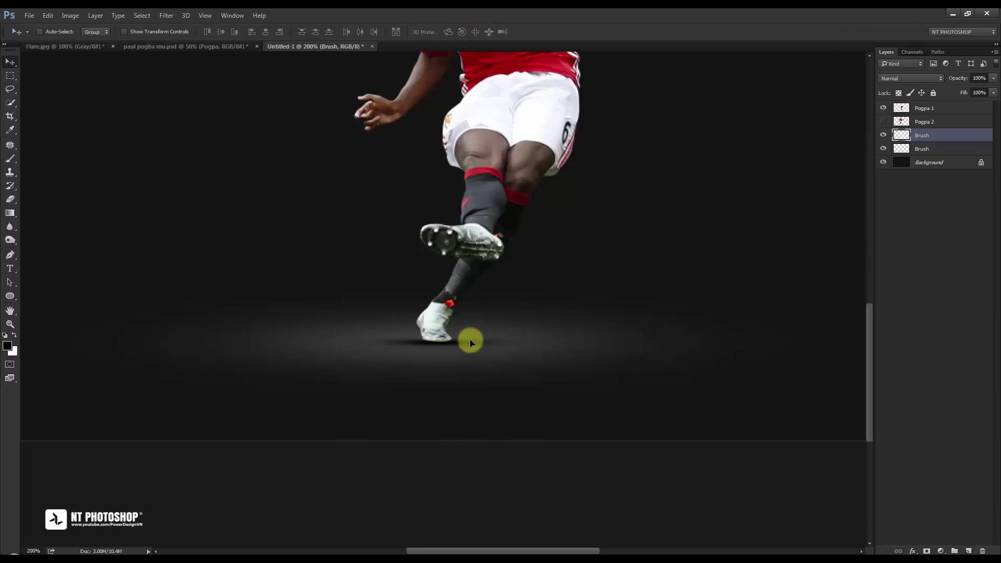
{"action": "key", "text": "ctrl+minus"}
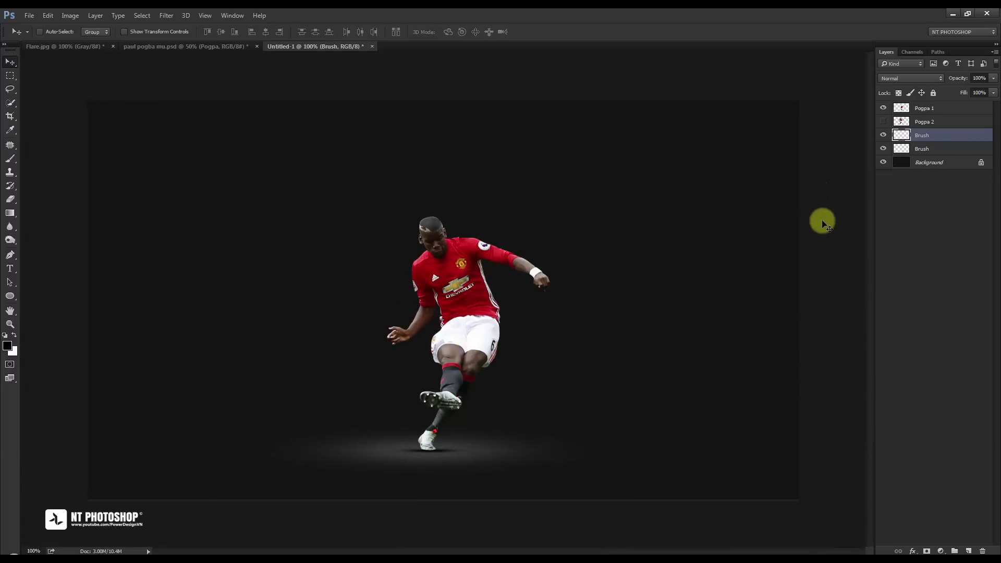
Step: Stretch the lower floor glow slightly taller and widen it to about 142%
{"action": "left_click", "coordinate": [931, 150]}
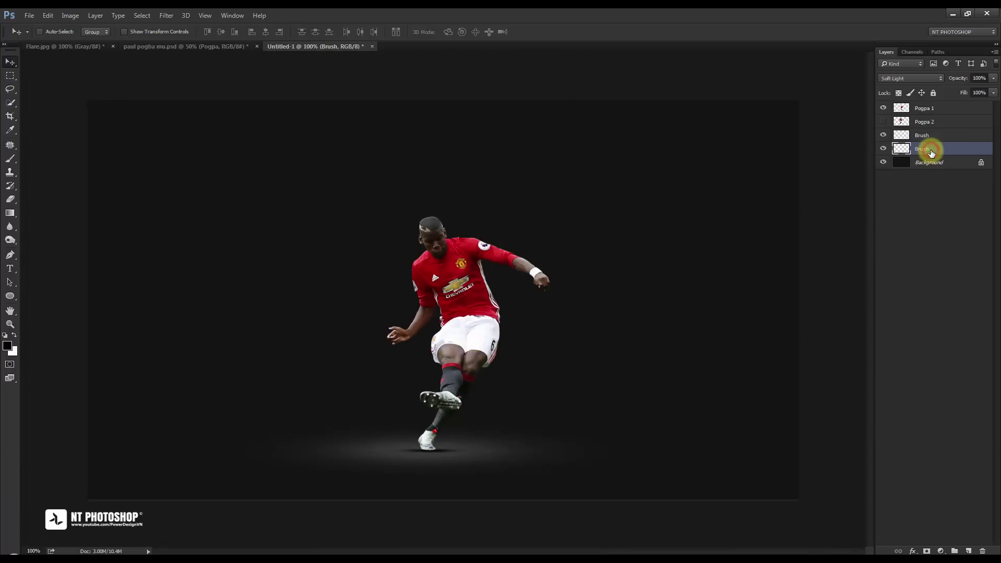
{"action": "key", "text": "ctrl+t"}
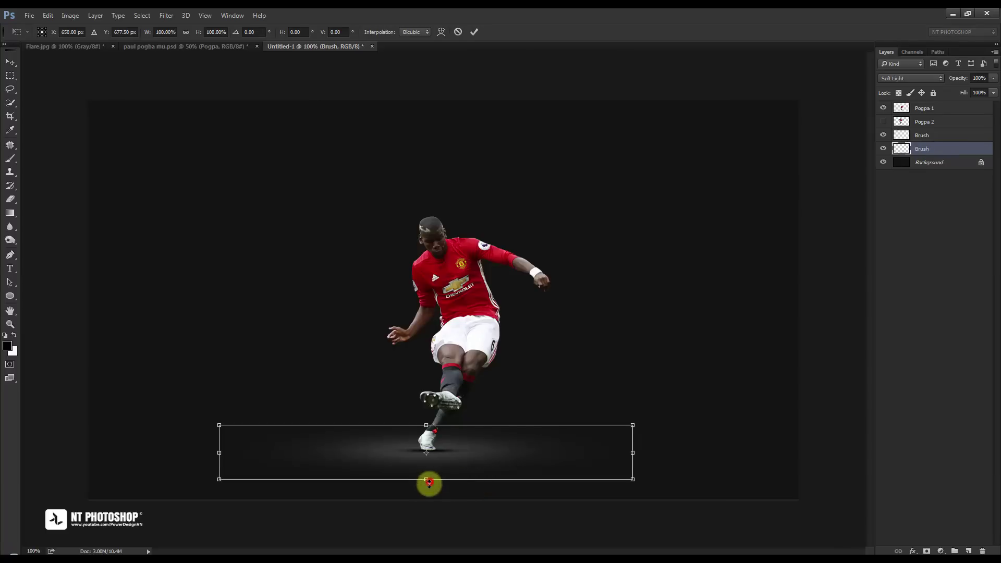
{"action": "left_click_drag", "start_coordinate": [426, 479], "coordinate": [428, 488]}
{"action": "left_click_drag", "start_coordinate": [633, 452], "coordinate": [720, 446]}
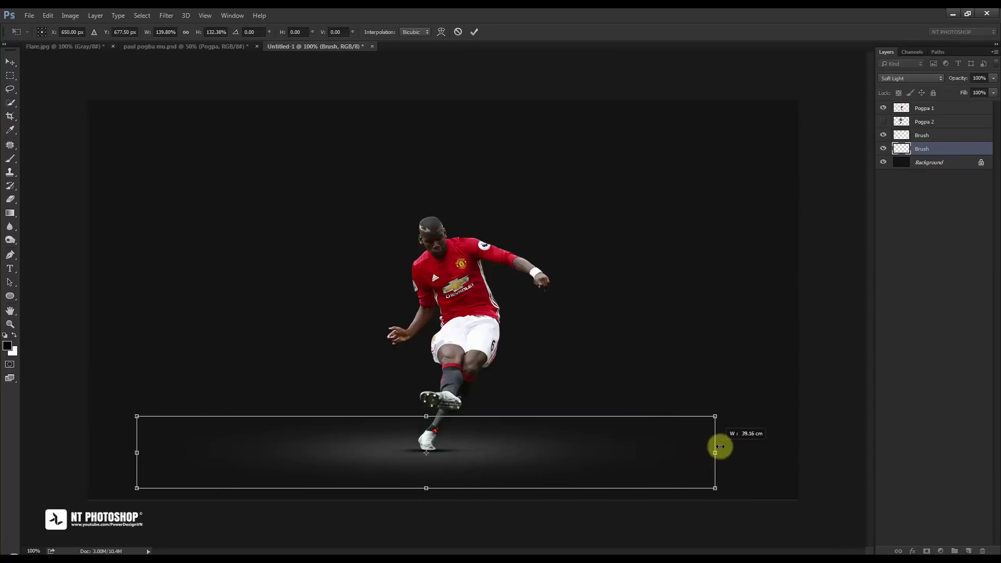
{"action": "left_click", "coordinate": [474, 32]}
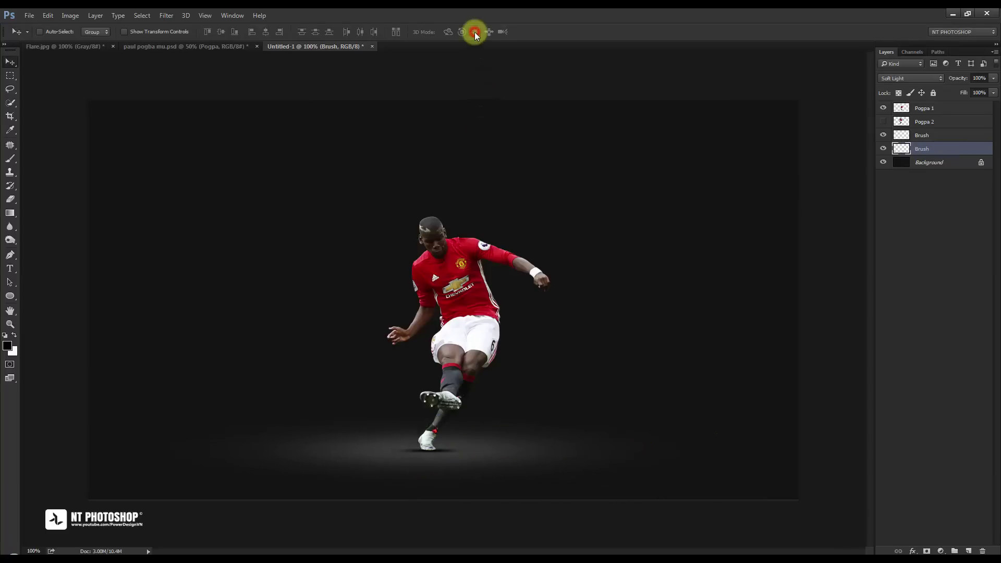
Step: Narrow the upper contact shadow under the feet to about 77% width
{"action": "left_click", "coordinate": [921, 135]}
{"action": "key", "text": "ctrl+t"}
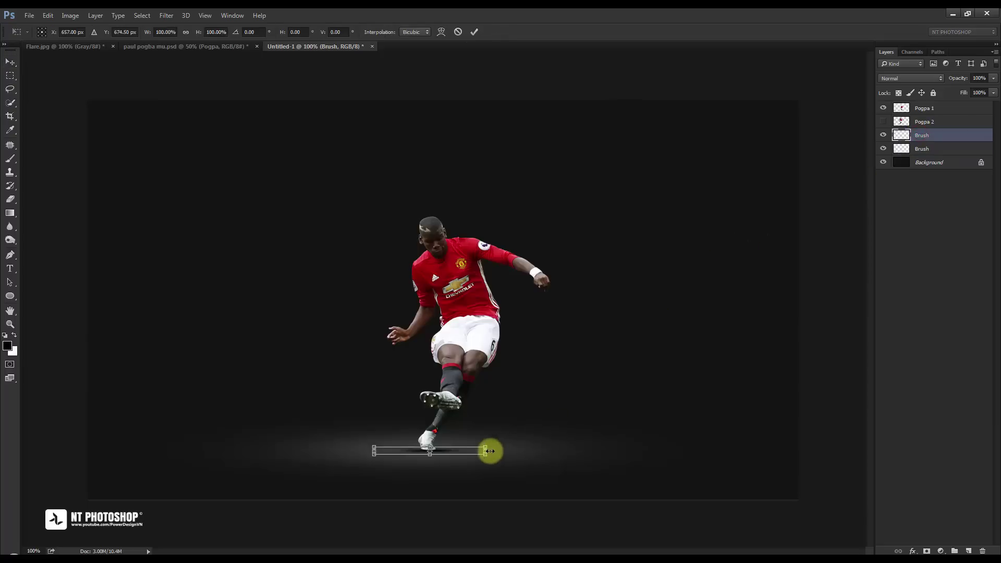
{"action": "left_click_drag", "start_coordinate": [486, 450], "coordinate": [472, 451]}
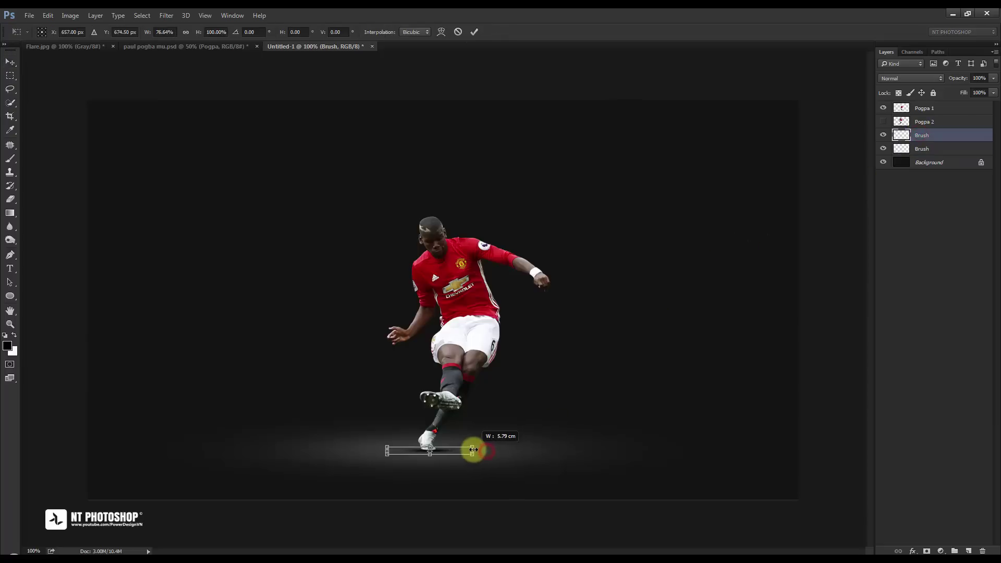
{"action": "left_click", "coordinate": [473, 32]}
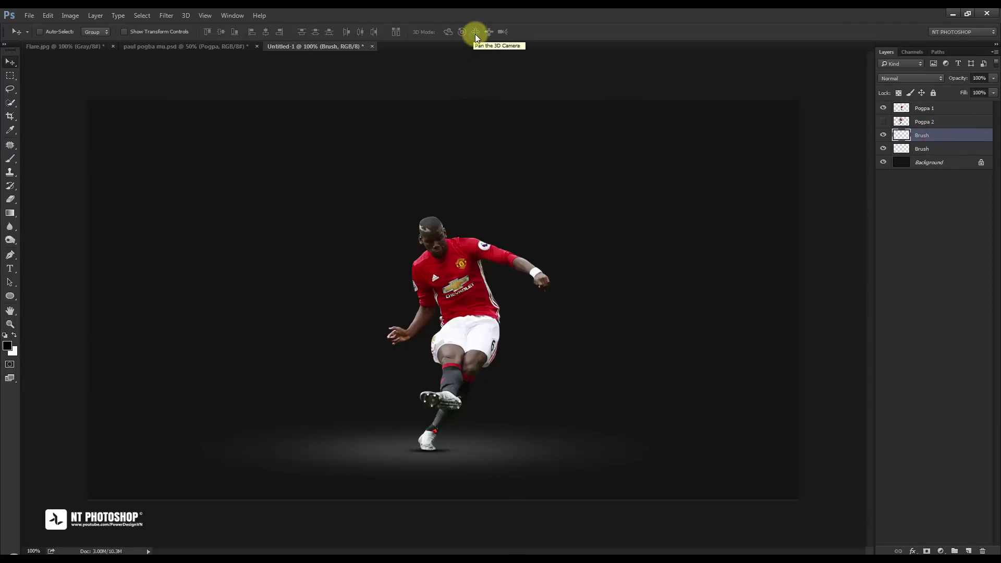
{"action": "left_click", "coordinate": [948, 253]}
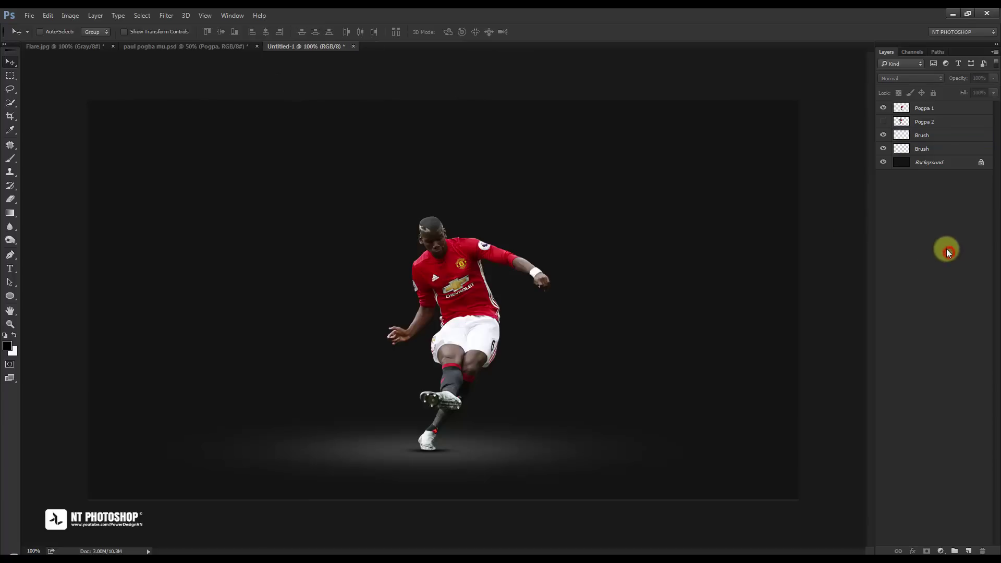
Step: Show Pogpa 2 and nudge the larger figure into place behind the front player
{"action": "left_click", "coordinate": [883, 121]}
{"action": "left_click", "coordinate": [883, 121]}
{"action": "left_click", "coordinate": [882, 121]}
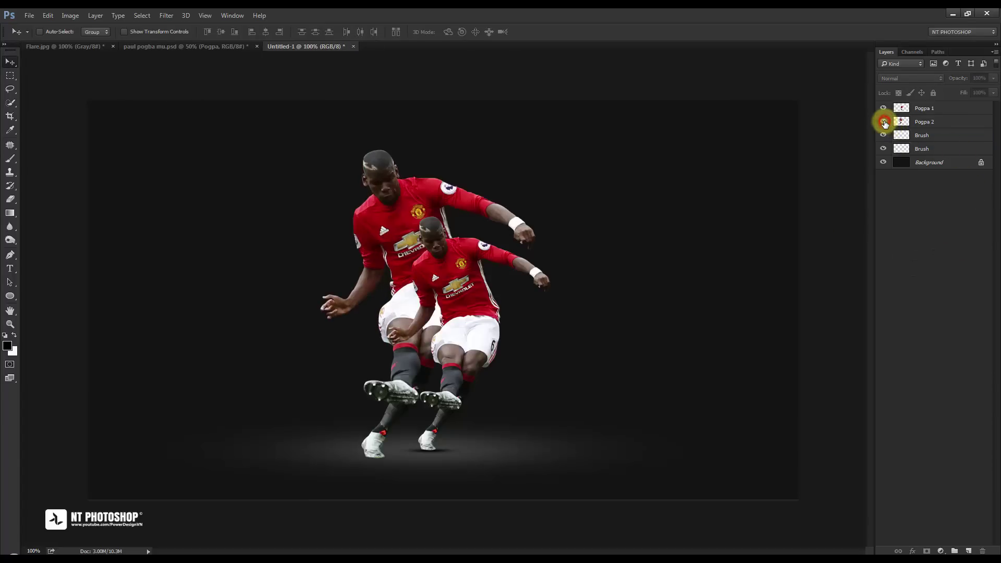
{"action": "left_click", "coordinate": [923, 122]}
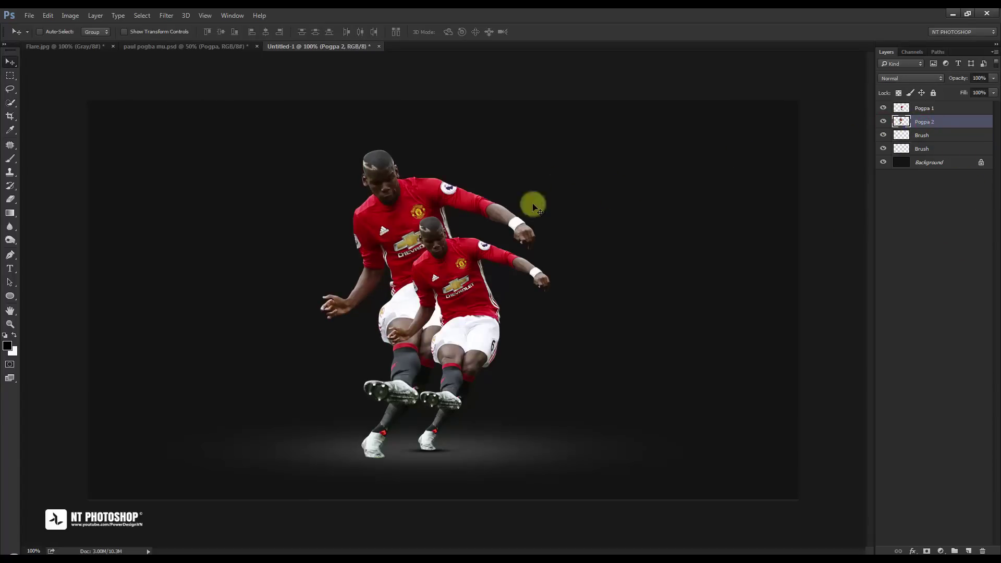
{"action": "left_click_drag", "start_coordinate": [381, 215], "coordinate": [399, 231]}
{"action": "key", "text": "Left"}
{"action": "key", "text": "Left"}
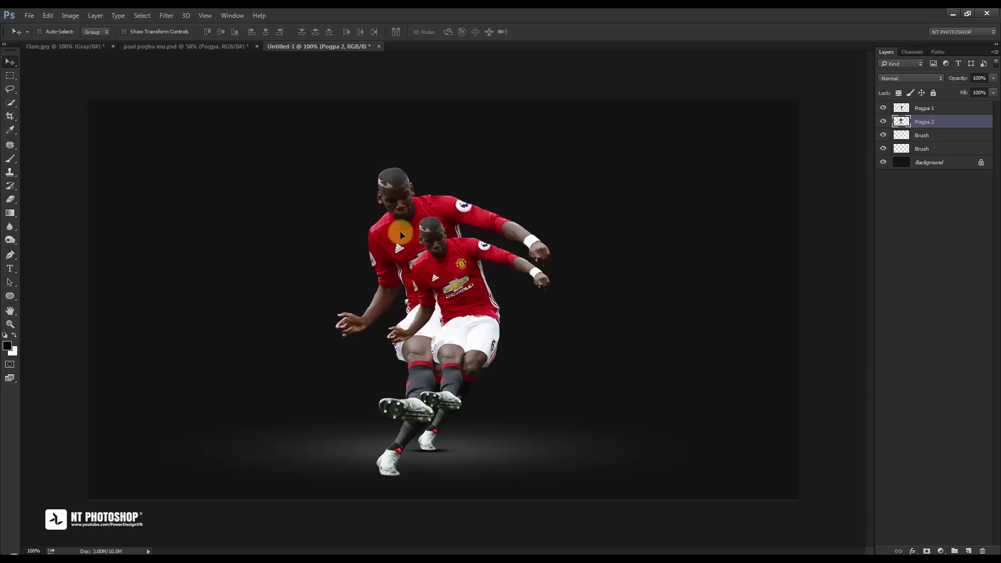
Step: Add an empty layer named Brush above Pogpa 2
{"action": "left_click", "coordinate": [931, 231]}
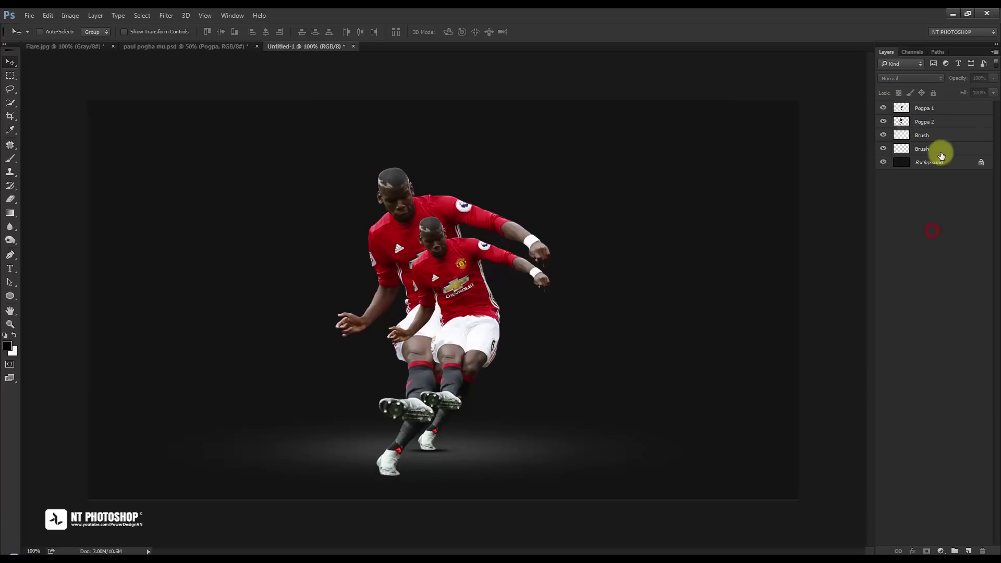
{"action": "left_click", "coordinate": [945, 120]}
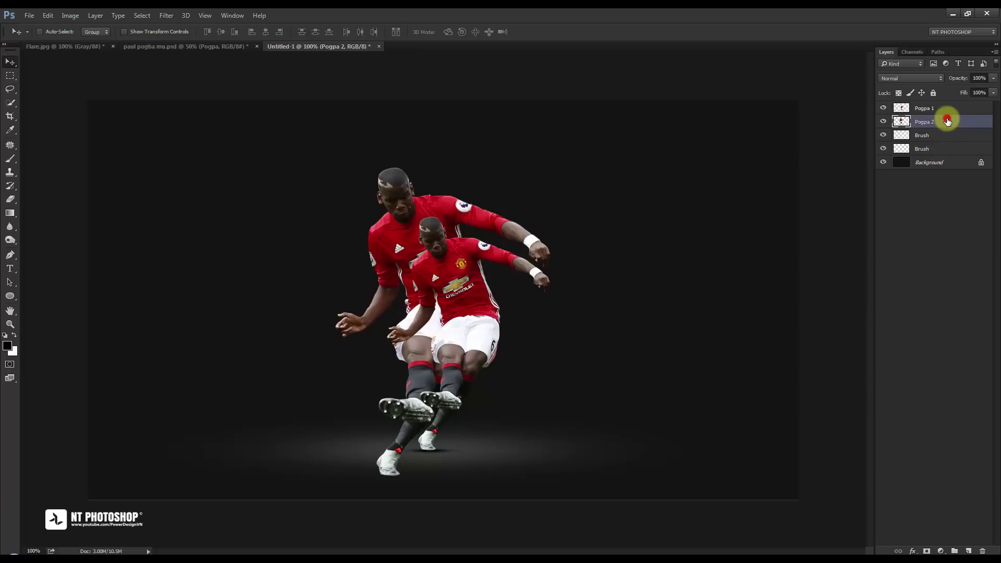
{"action": "left_click", "coordinate": [931, 235]}
{"action": "left_click", "coordinate": [957, 121]}
{"action": "left_click", "coordinate": [969, 550]}
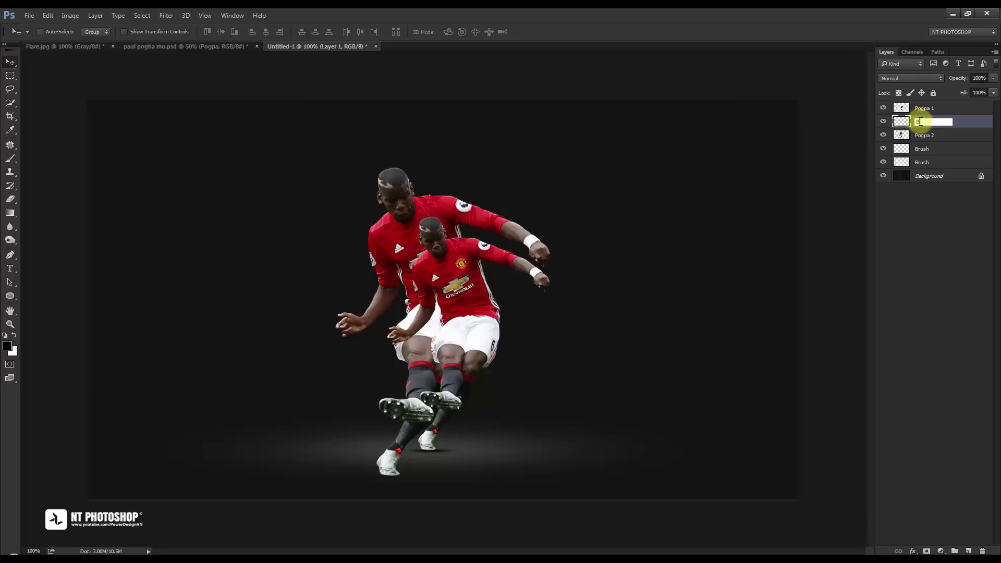
{"action": "key", "text": "Return"}
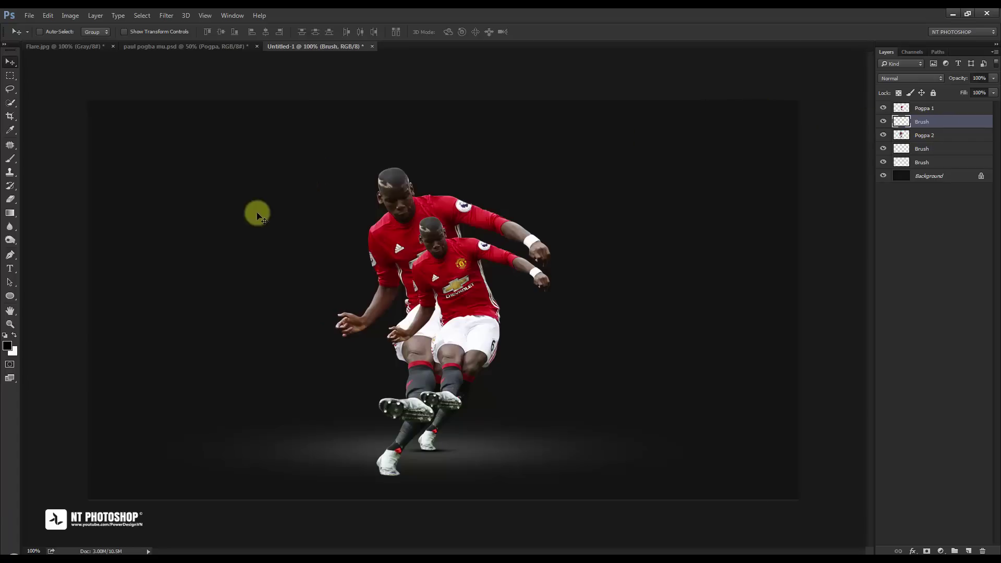
Step: Sample the shirt's red and stamp diamond brush 947 at 600 px over the canvas centre
{"action": "left_click", "coordinate": [9, 129]}
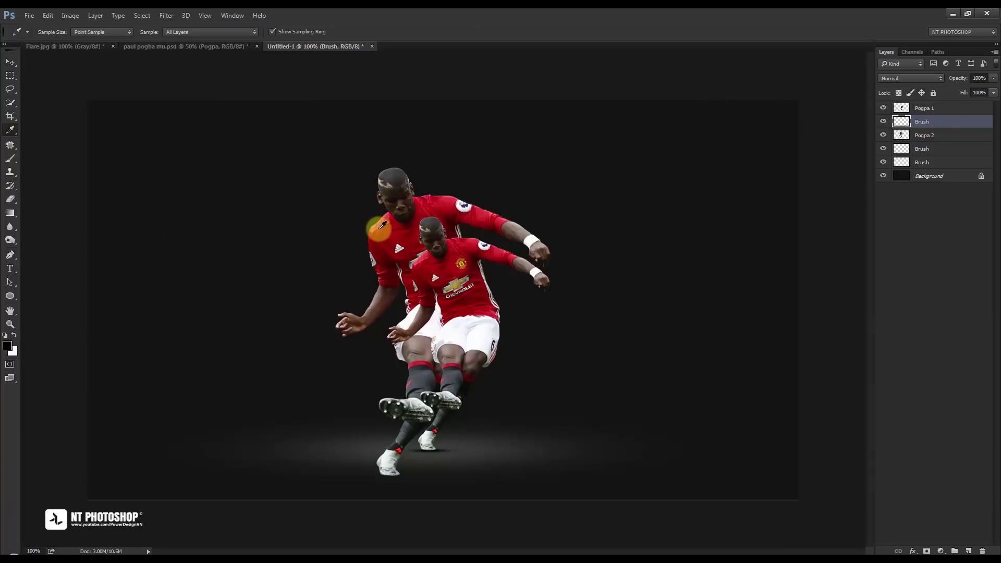
{"action": "left_click", "coordinate": [382, 225]}
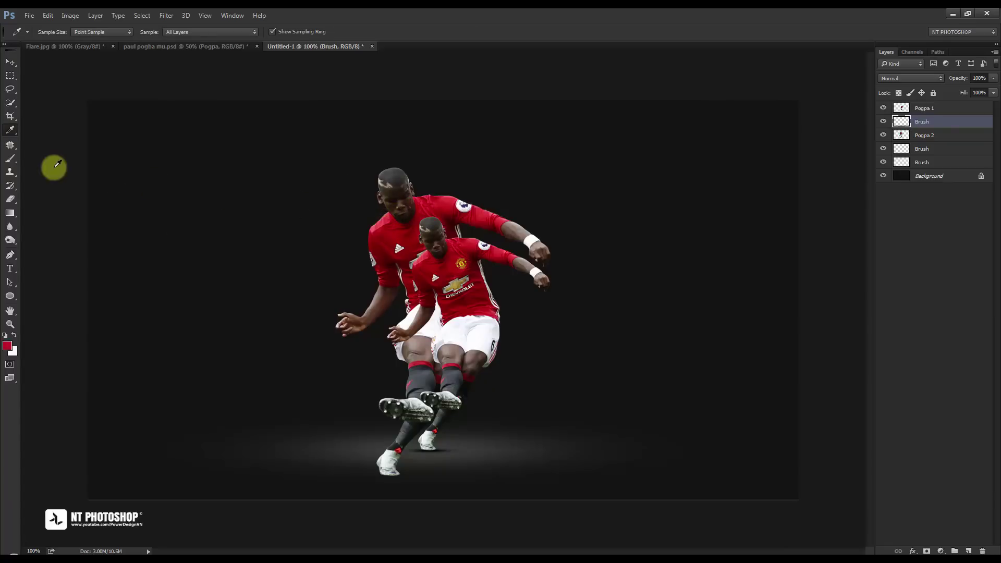
{"action": "left_click", "coordinate": [10, 158]}
{"action": "right_click", "coordinate": [205, 138]}
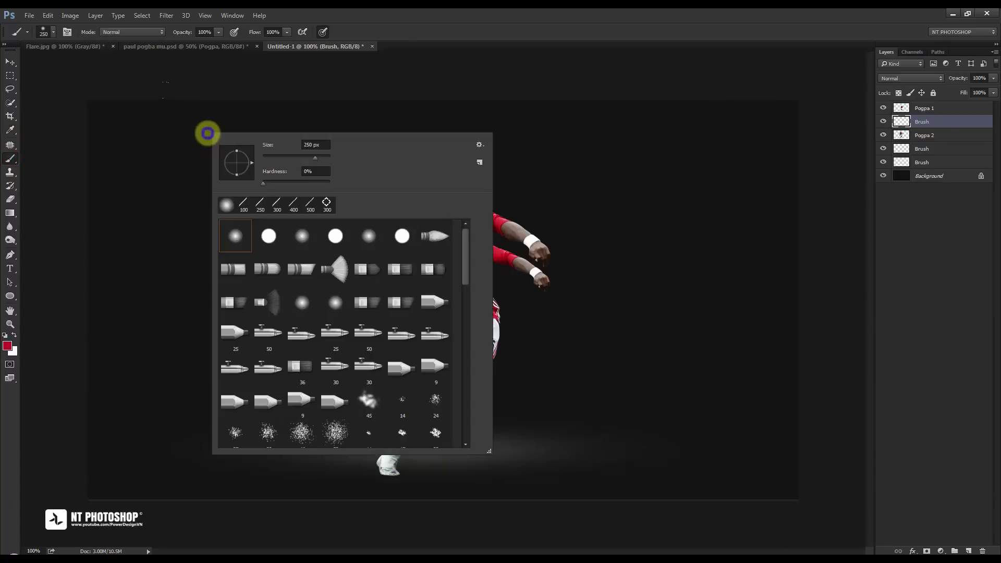
{"action": "mouse_move", "coordinate": [466, 244]}
{"action": "left_mouse_down"}
{"action": "mouse_move", "coordinate": [468, 407]}
{"action": "mouse_move", "coordinate": [466, 365]}
{"action": "left_mouse_up"}
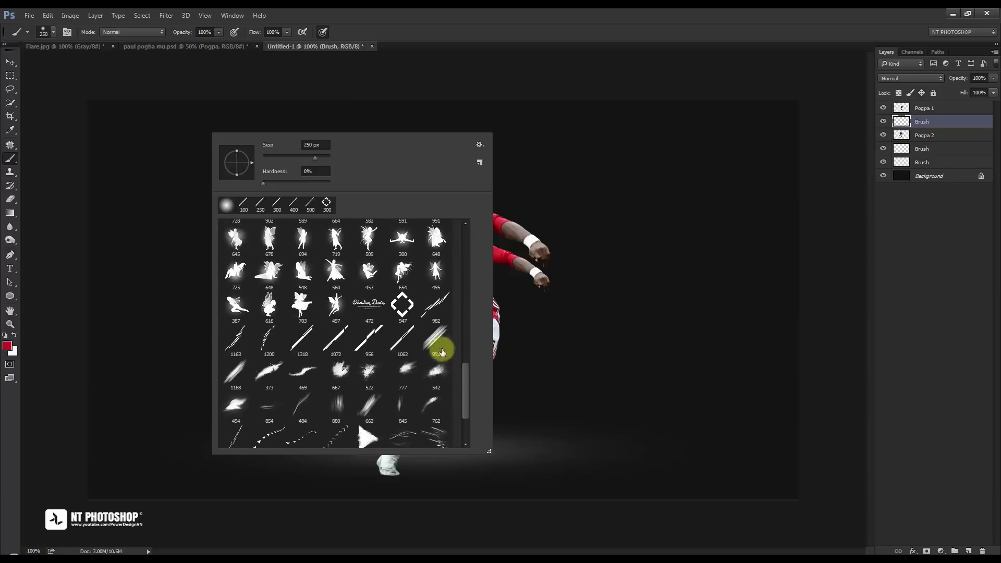
{"action": "left_click", "coordinate": [402, 304]}
{"action": "left_click", "coordinate": [667, 280]}
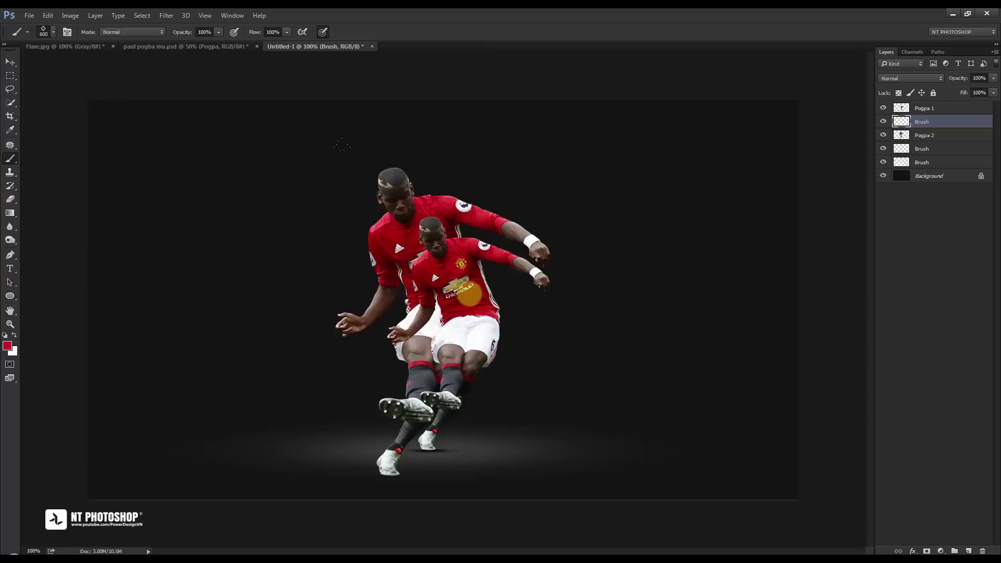
{"action": "left_click", "coordinate": [469, 294]}
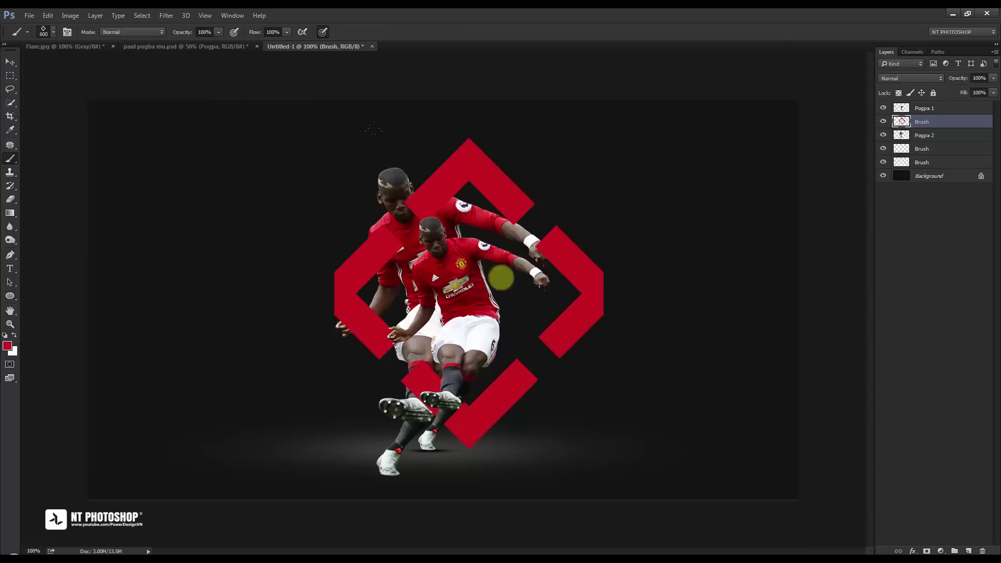
{"action": "left_click", "coordinate": [11, 62]}
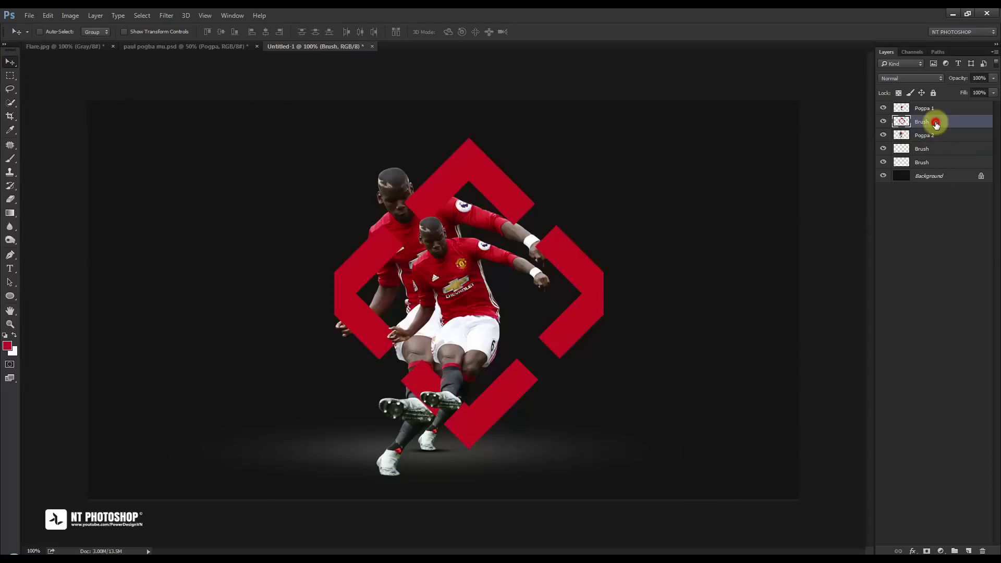
Step: Add a layer mask to the red diamond frame and set up a black 500 px brush
{"action": "left_click", "coordinate": [927, 550]}
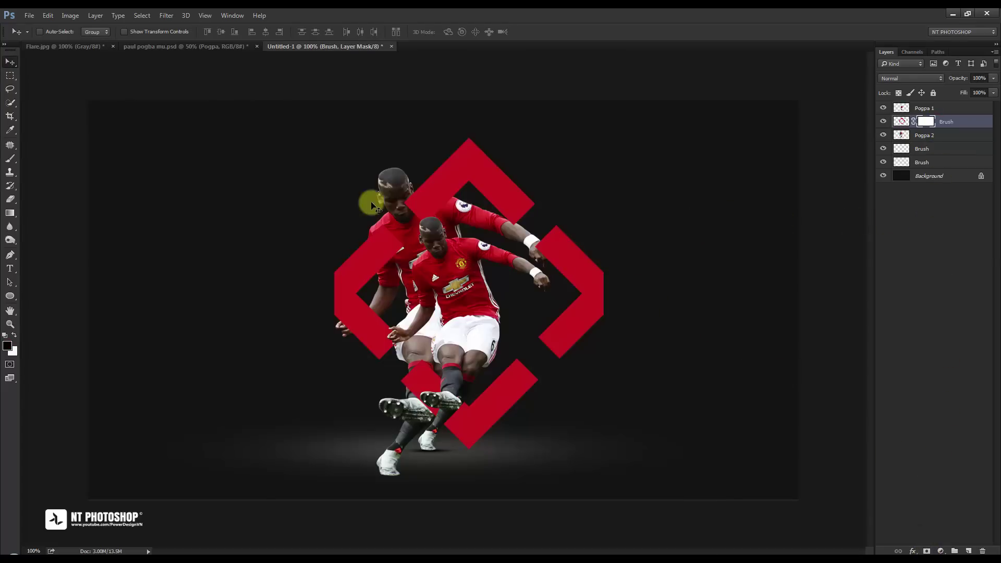
{"action": "left_click", "coordinate": [10, 343]}
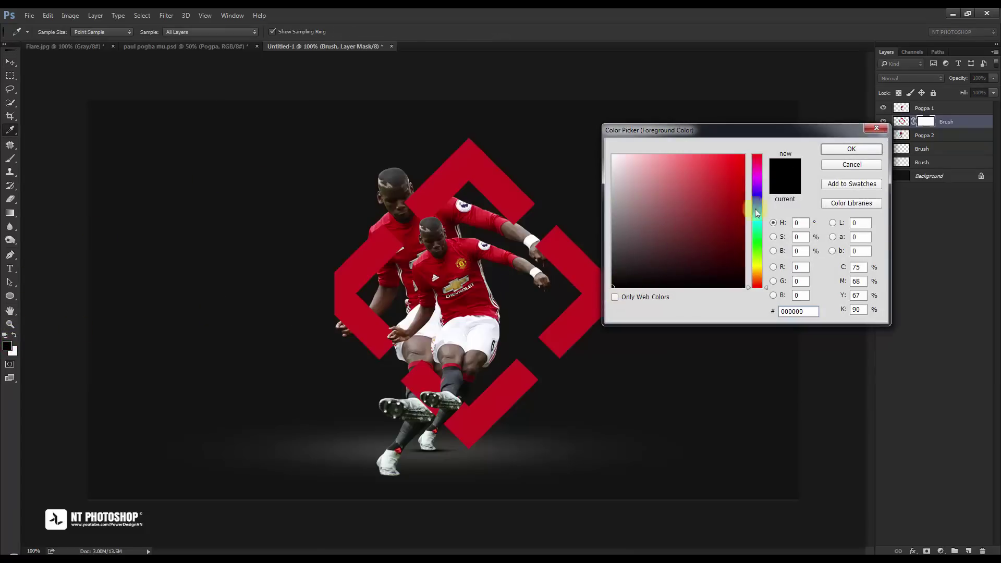
{"action": "left_click", "coordinate": [848, 148]}
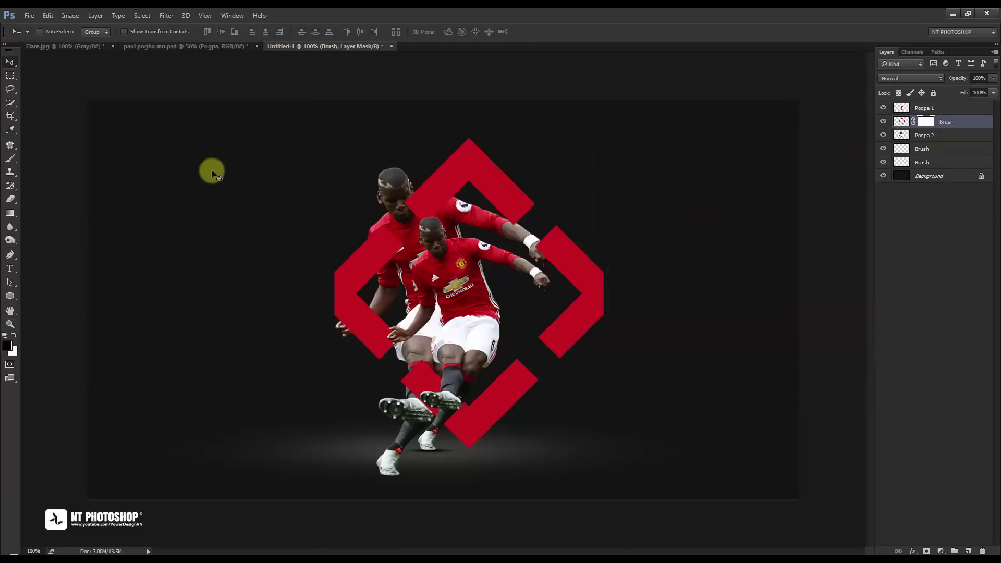
{"action": "left_click", "coordinate": [10, 159]}
{"action": "right_click", "coordinate": [366, 175]}
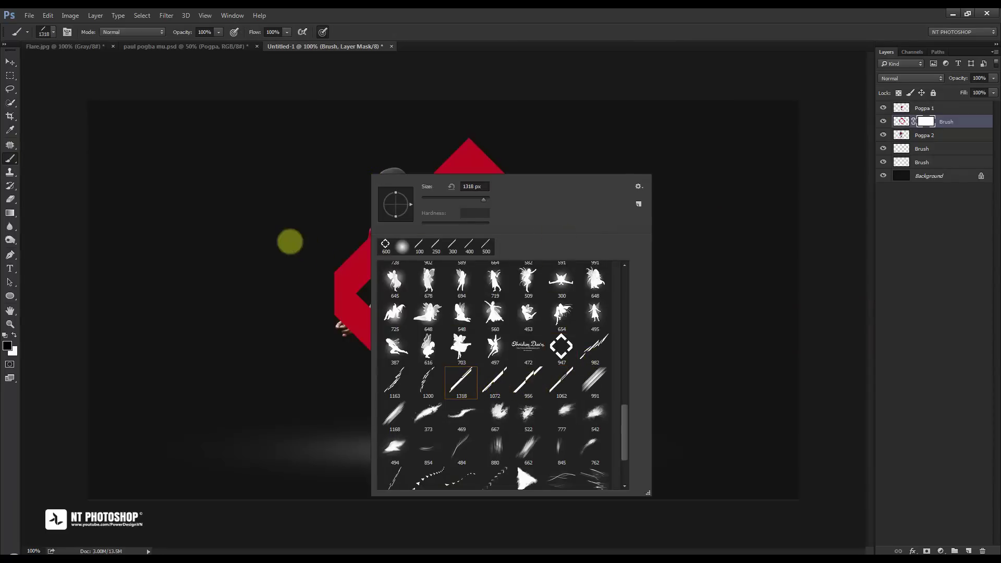
{"action": "left_click", "coordinate": [368, 267]}
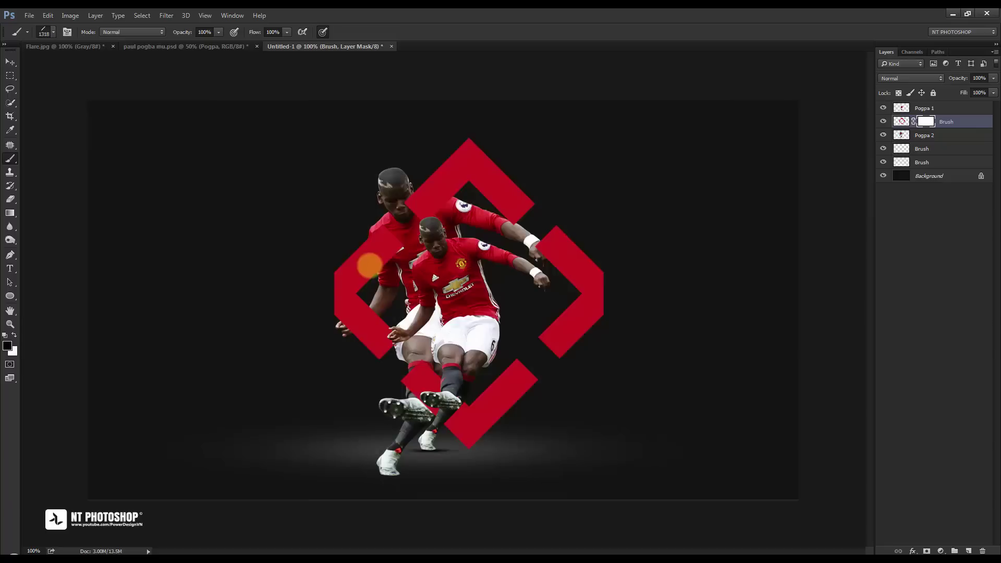
{"action": "key", "text": "bracketleft"}
{"action": "key", "text": "bracketleft"}
{"action": "key", "text": "bracketleft"}
{"action": "key", "text": "bracketleft"}
{"action": "key", "text": "bracketleft"}
{"action": "key", "text": "bracketleft"}
{"action": "key", "text": "bracketleft"}
{"action": "key", "text": "bracketleft"}
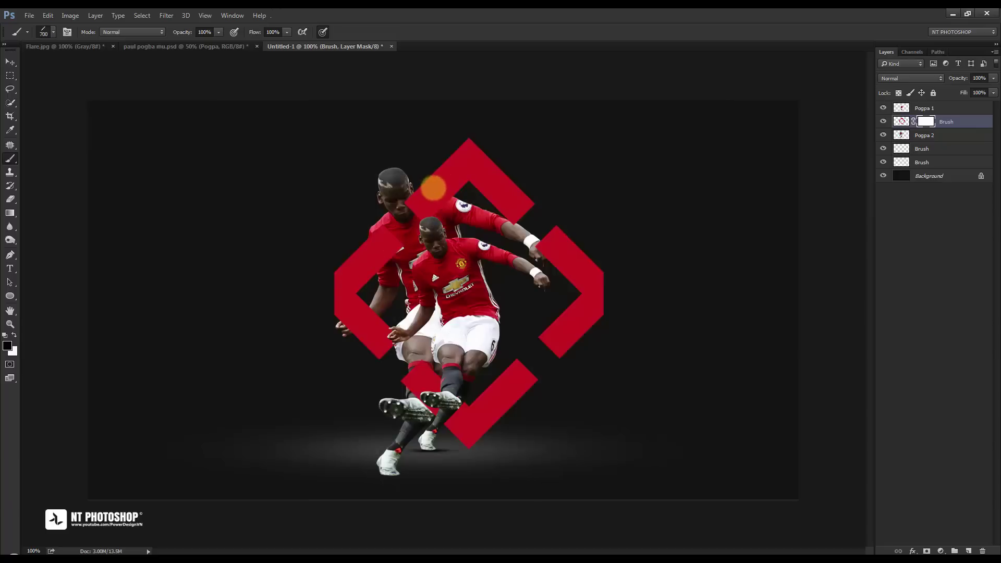
{"action": "key", "text": "bracketright"}
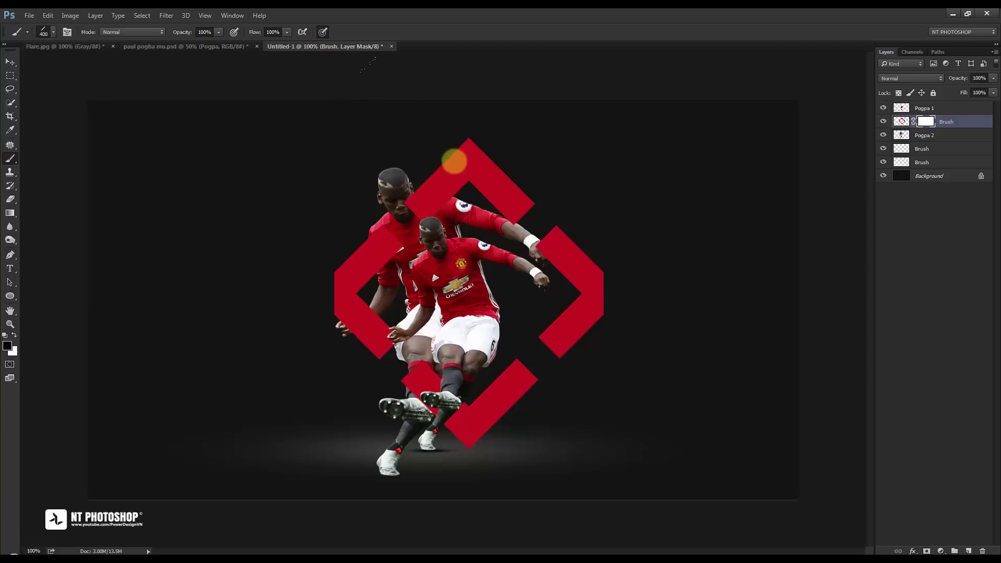
Step: Mask away the frame's top tip, trim the lower and right pieces, and slice the left arm
{"action": "left_click", "coordinate": [452, 159]}
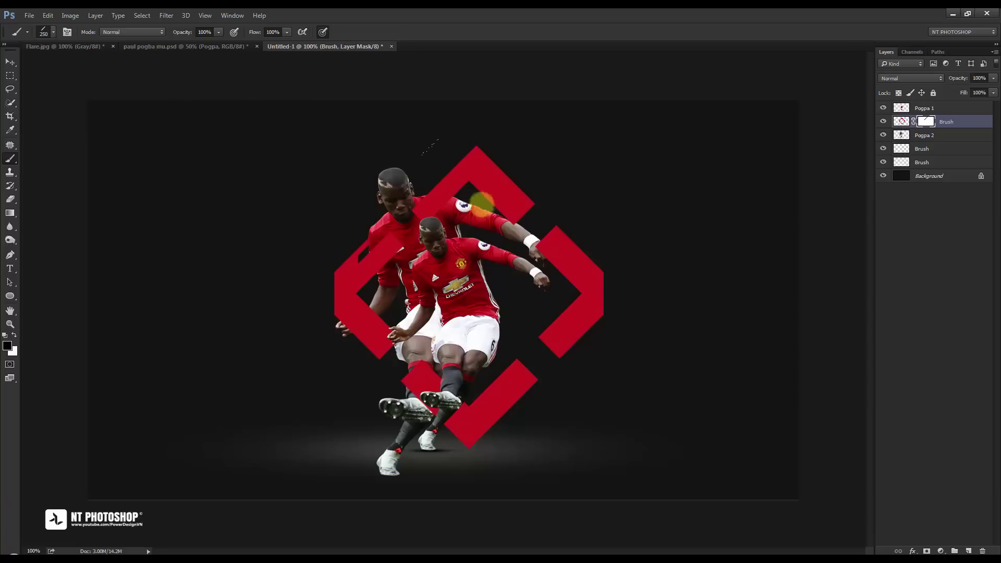
{"action": "key", "text": "bracketright"}
{"action": "key", "text": "bracketright"}
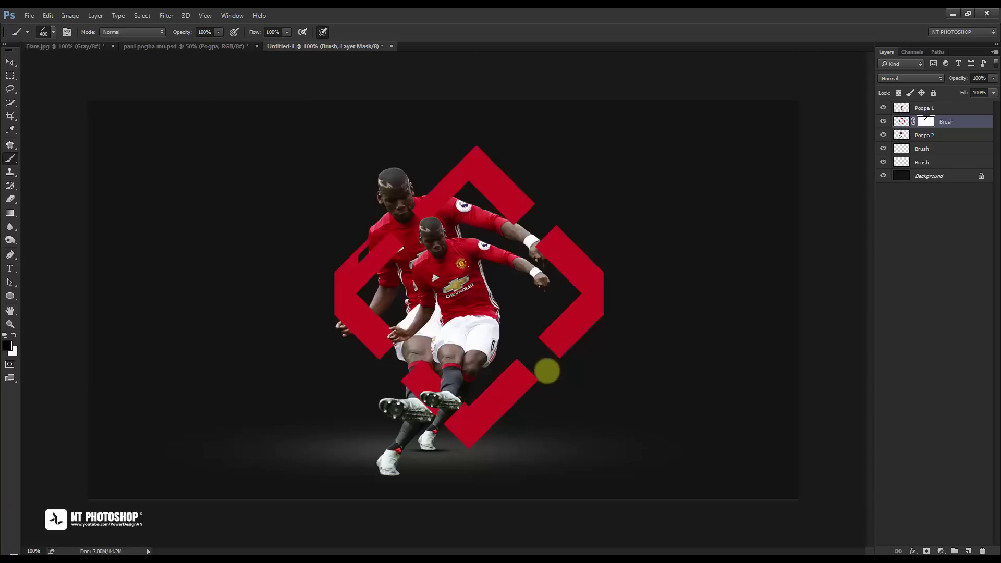
{"action": "left_click_drag", "start_coordinate": [546, 371], "coordinate": [668, 349]}
{"action": "key", "text": "bracketleft"}
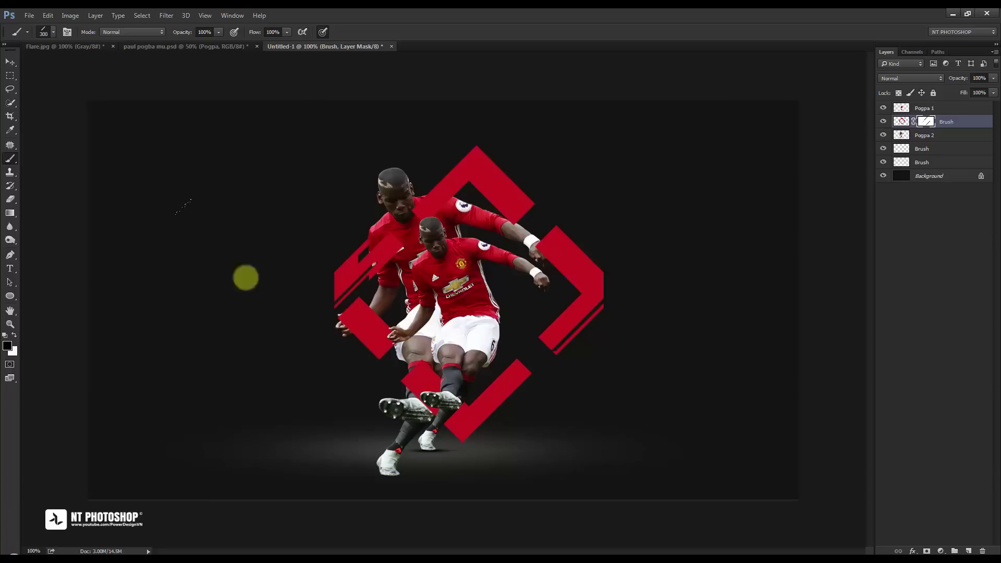
{"action": "left_click", "coordinate": [450, 180], "text": "shift"}
{"action": "right_click", "coordinate": [450, 180]}
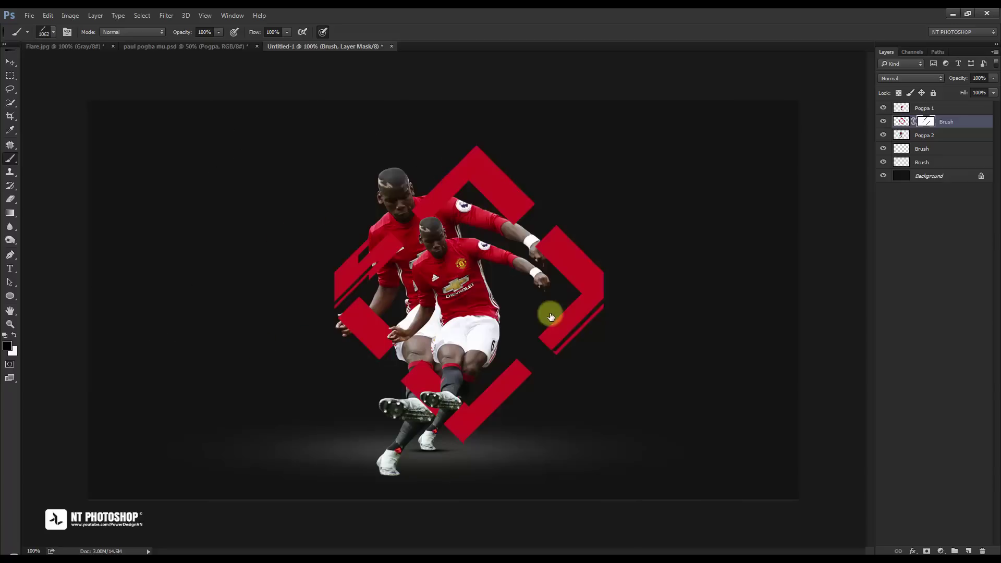
{"action": "key", "text": "Return"}
Step: Cut dark slashes into the diamond's top and gaps into the right and lower red stripes
{"action": "key", "text": "bracketleft"}
{"action": "key", "text": "bracketleft"}
{"action": "key", "text": "bracketleft"}
{"action": "key", "text": "bracketleft"}
{"action": "key", "text": "bracketleft"}
{"action": "key", "text": "bracketleft"}
{"action": "key", "text": "bracketleft"}
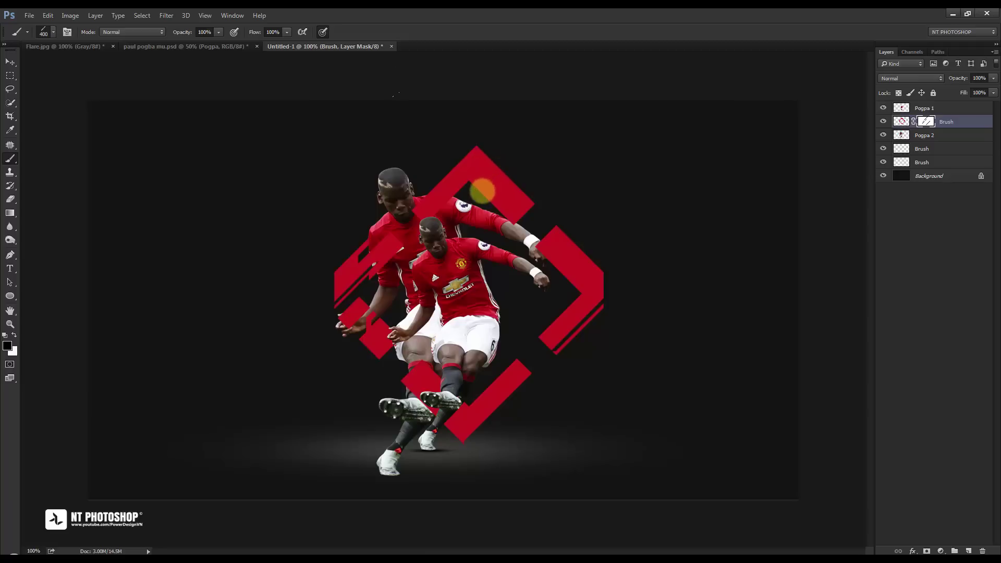
{"action": "left_click_drag", "start_coordinate": [482, 191], "coordinate": [501, 192]}
{"action": "key", "text": "bracketleft"}
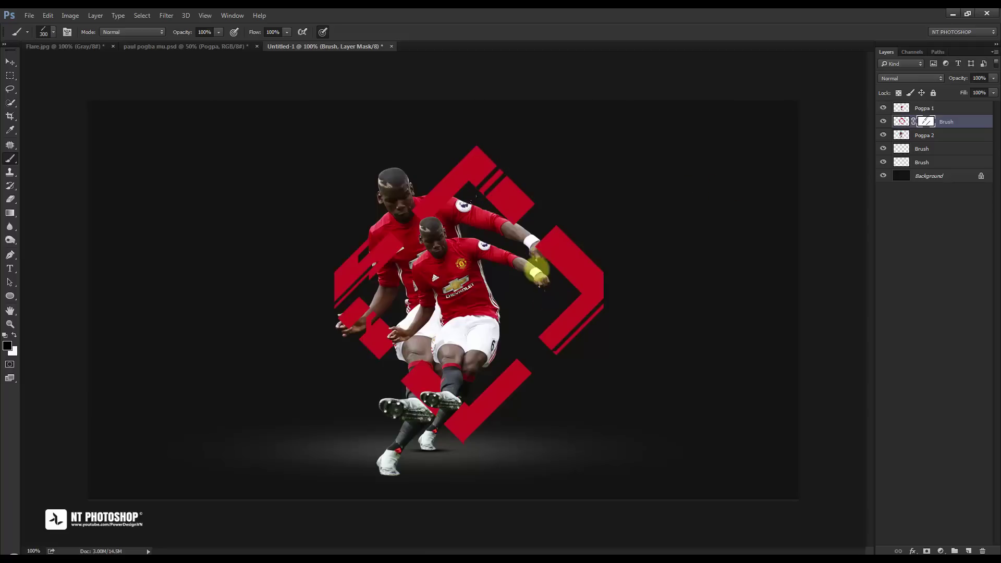
{"action": "left_click", "coordinate": [542, 254]}
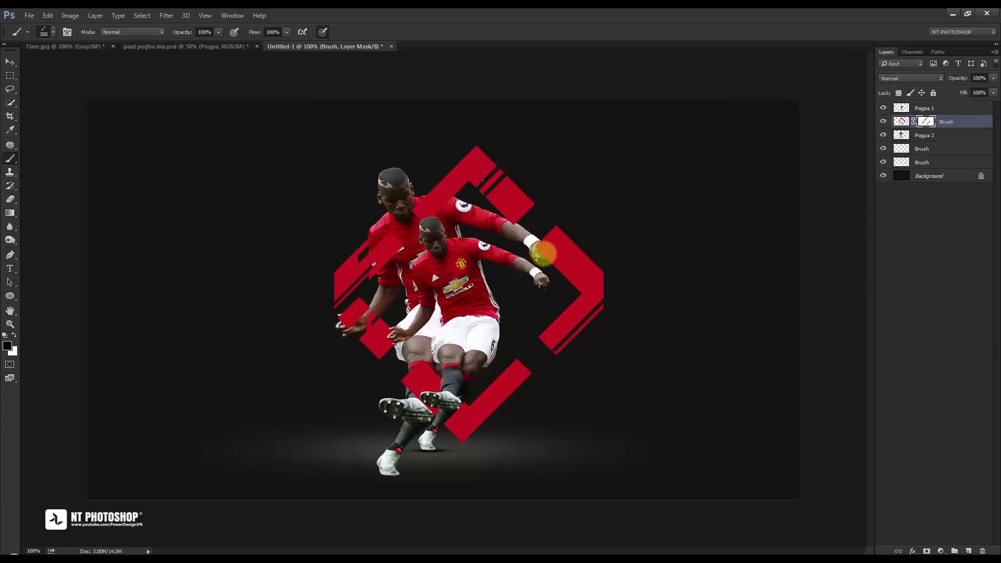
{"action": "left_click", "coordinate": [346, 298]}
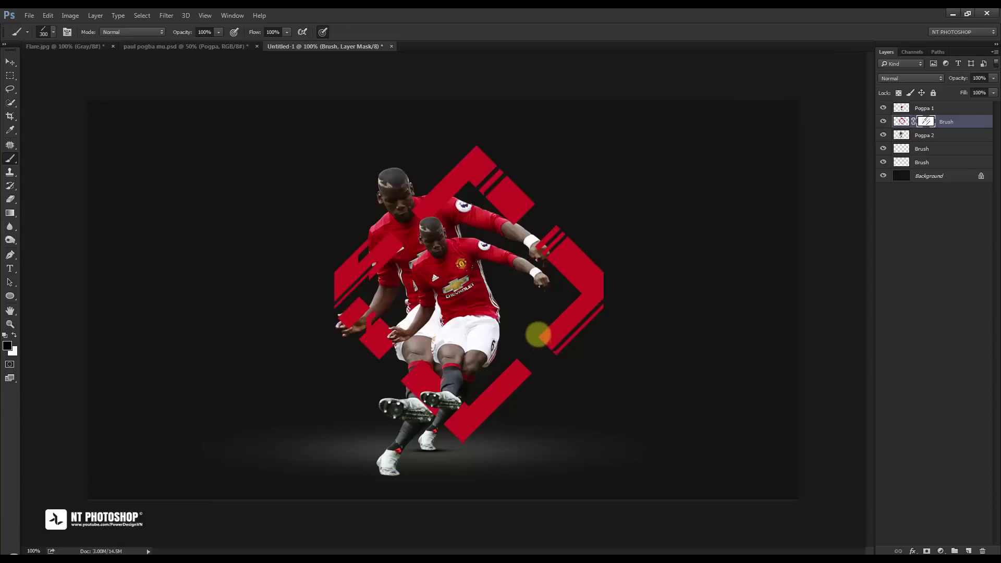
{"action": "left_click", "coordinate": [538, 334]}
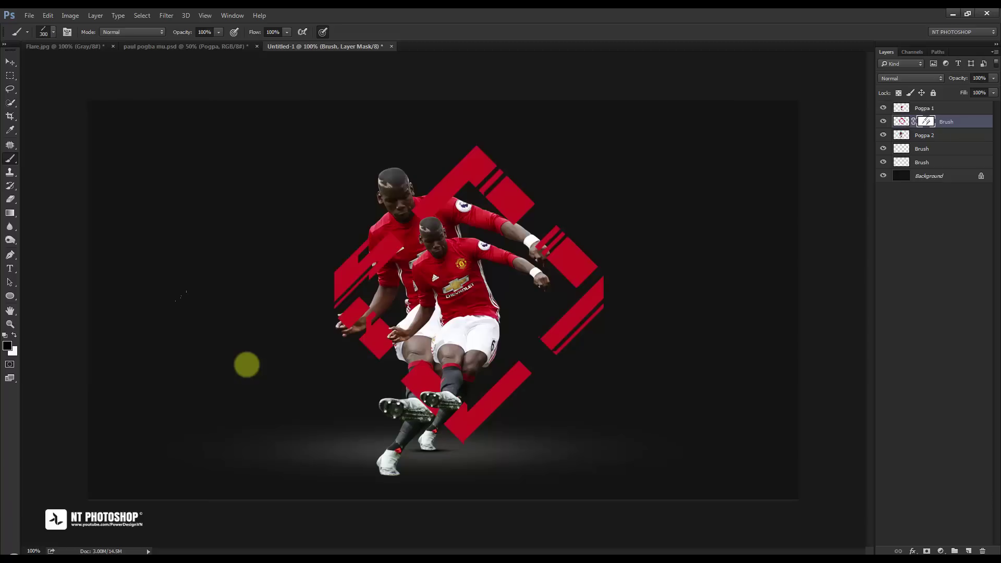
{"action": "key", "text": "ctrl+z"}
{"action": "left_click", "coordinate": [539, 327]}
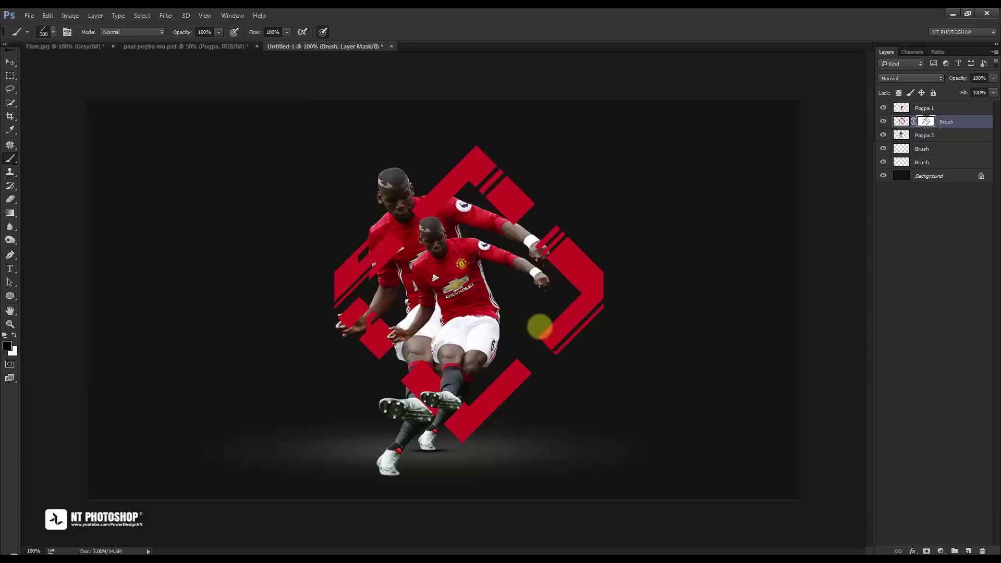
{"action": "key", "text": "bracketleft"}
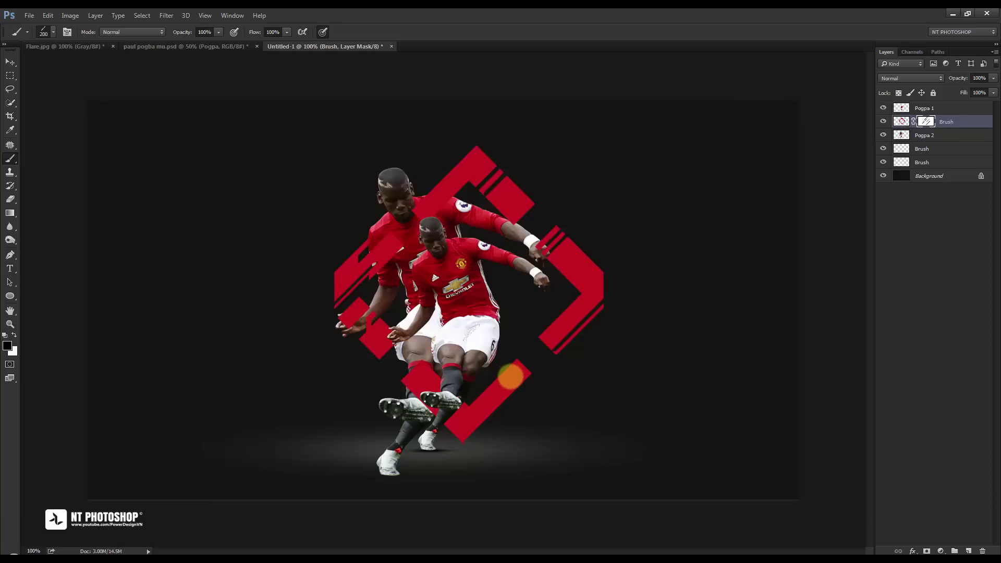
{"action": "left_click_drag", "start_coordinate": [510, 376], "coordinate": [476, 412]}
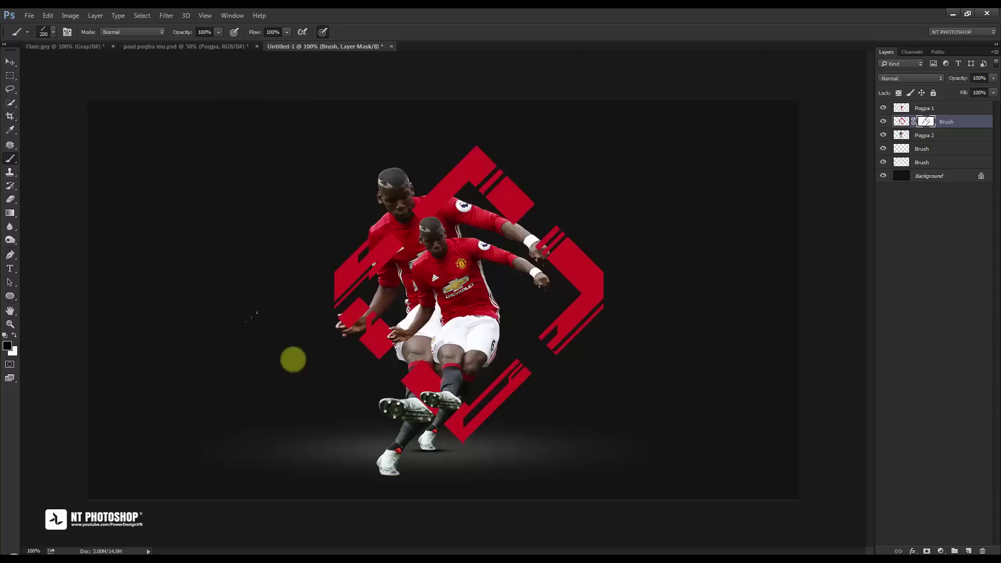
{"action": "left_click_drag", "start_coordinate": [425, 358], "coordinate": [424, 382]}
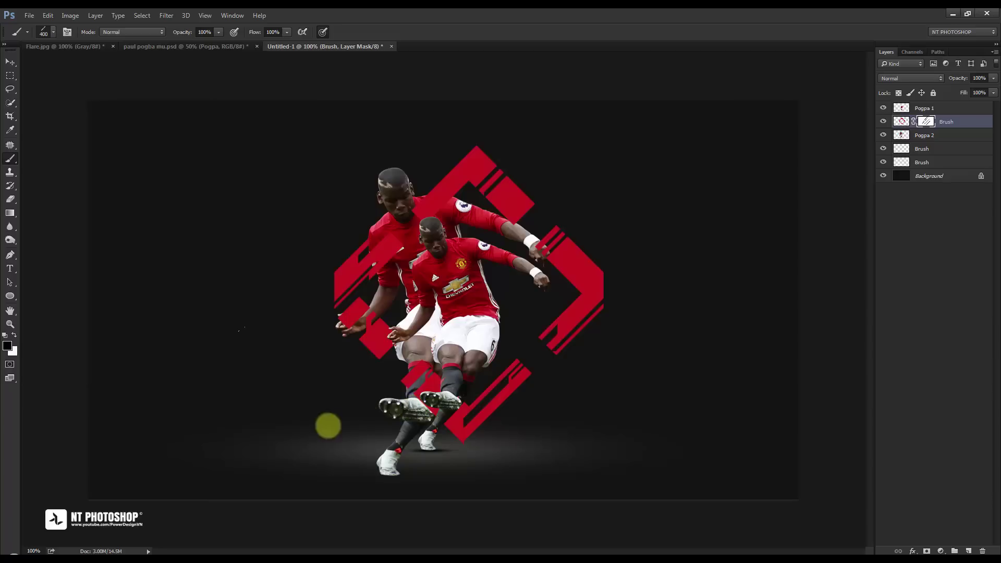
Step: Restore red along the diamond's upper-left edge and touch up the mask at its tip
{"action": "key", "text": "bracketright"}
{"action": "key", "text": "bracketright"}
{"action": "key", "text": "bracketleft"}
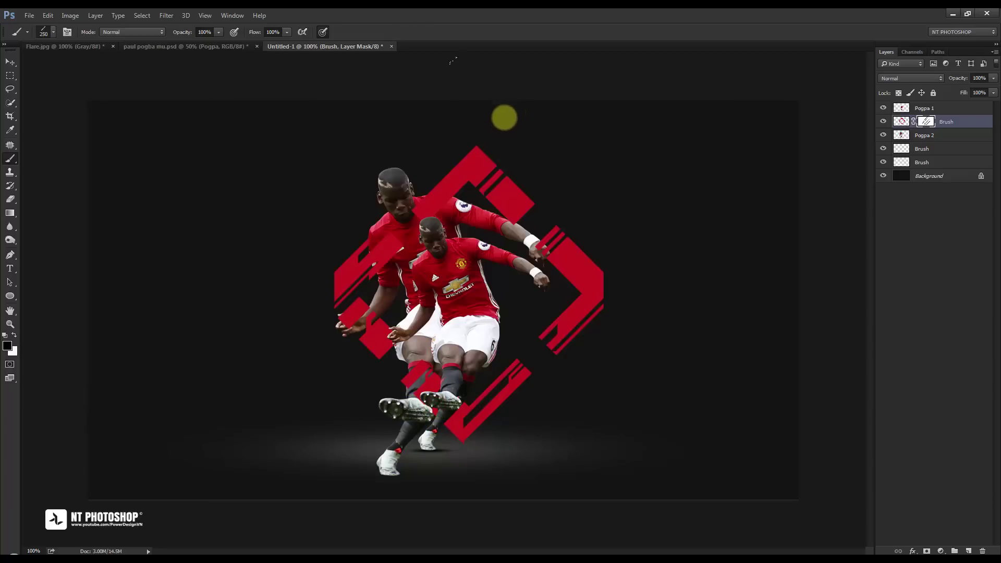
{"action": "key", "text": "bracketleft"}
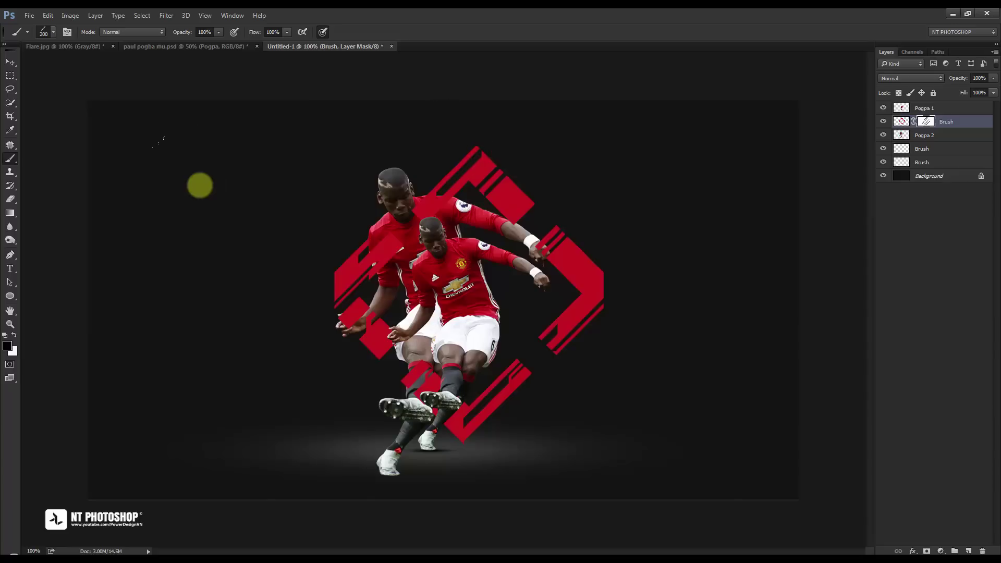
{"action": "left_click_drag", "start_coordinate": [395, 153], "coordinate": [503, 130]}
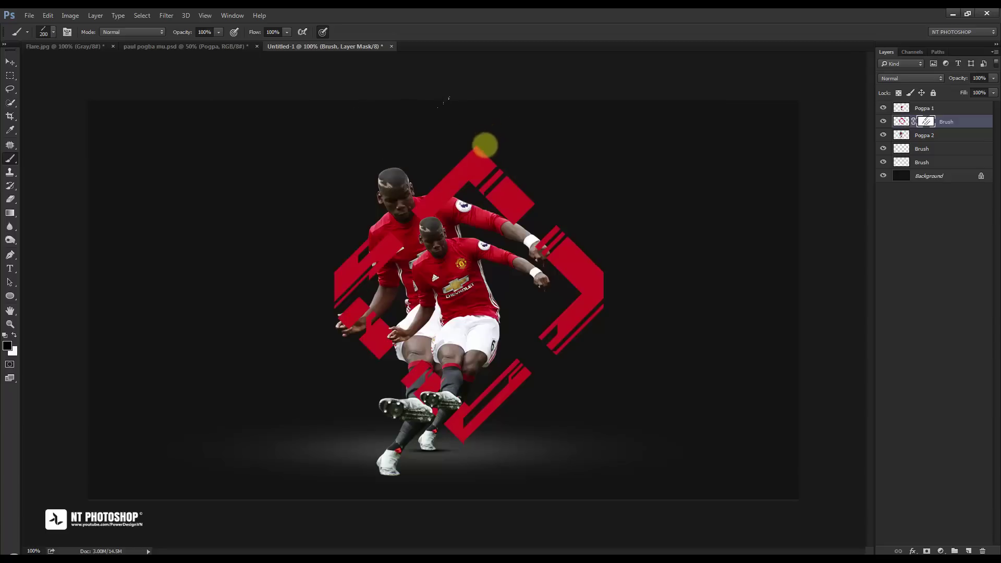
{"action": "left_click_drag", "start_coordinate": [483, 145], "coordinate": [458, 161]}
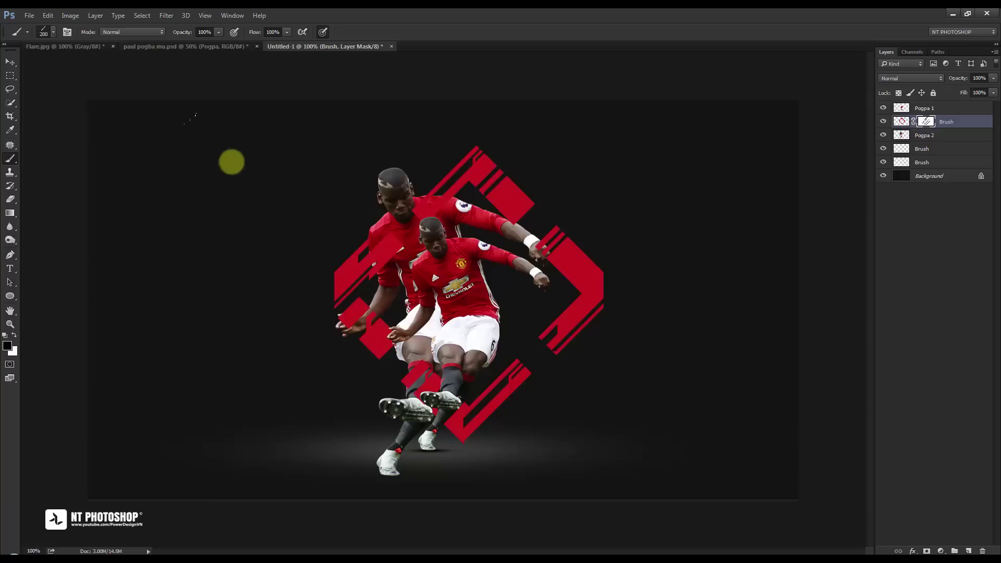
{"action": "left_click", "coordinate": [7, 64]}
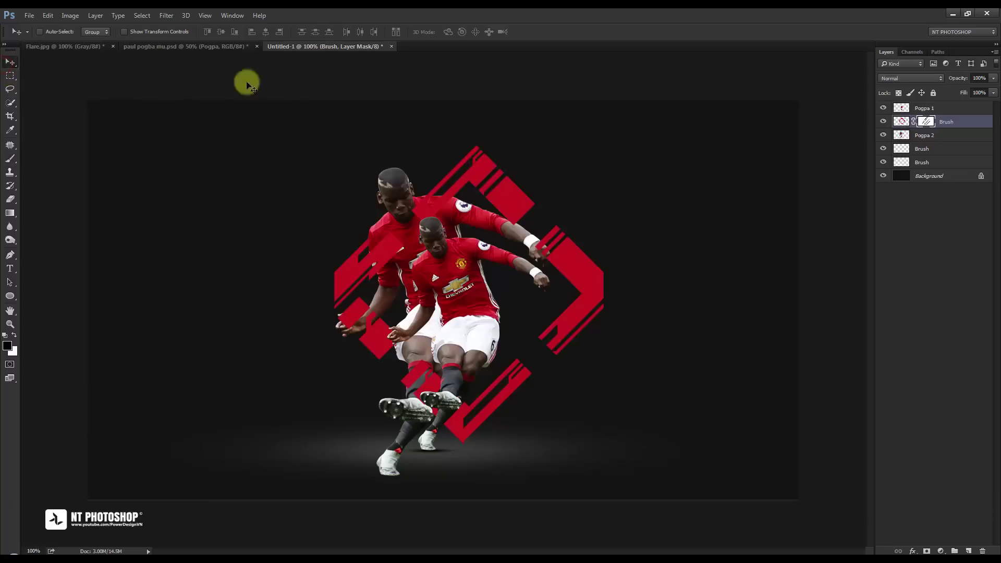
Step: Select the rear player layer, Pogpa 2
{"action": "left_click", "coordinate": [923, 233]}
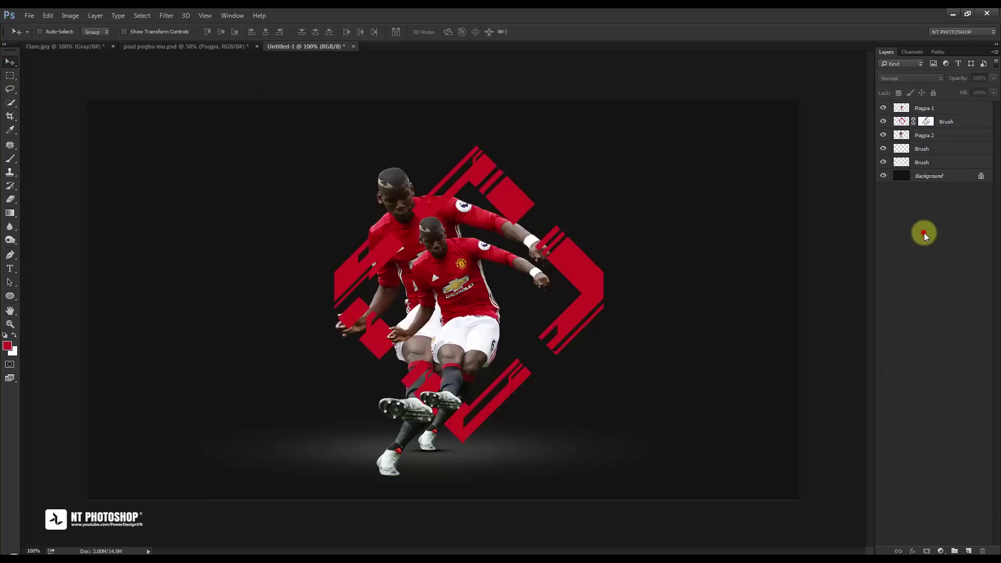
{"action": "left_click", "coordinate": [924, 135]}
{"action": "left_click", "coordinate": [883, 135]}
{"action": "left_click", "coordinate": [883, 134]}
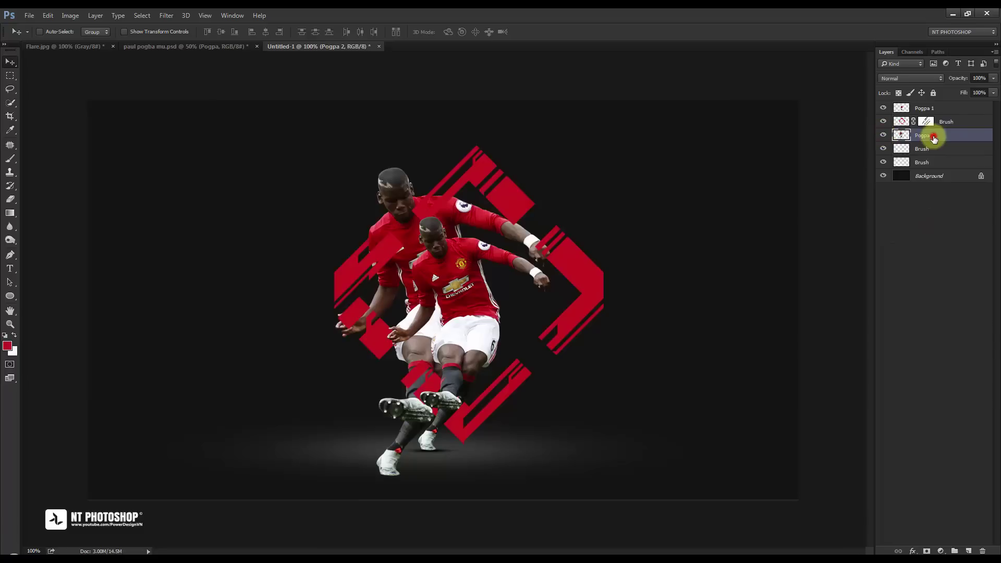
Step: Preview the Brush Strokes effects on the rear player in the Filter Gallery
{"action": "left_click", "coordinate": [167, 16]}
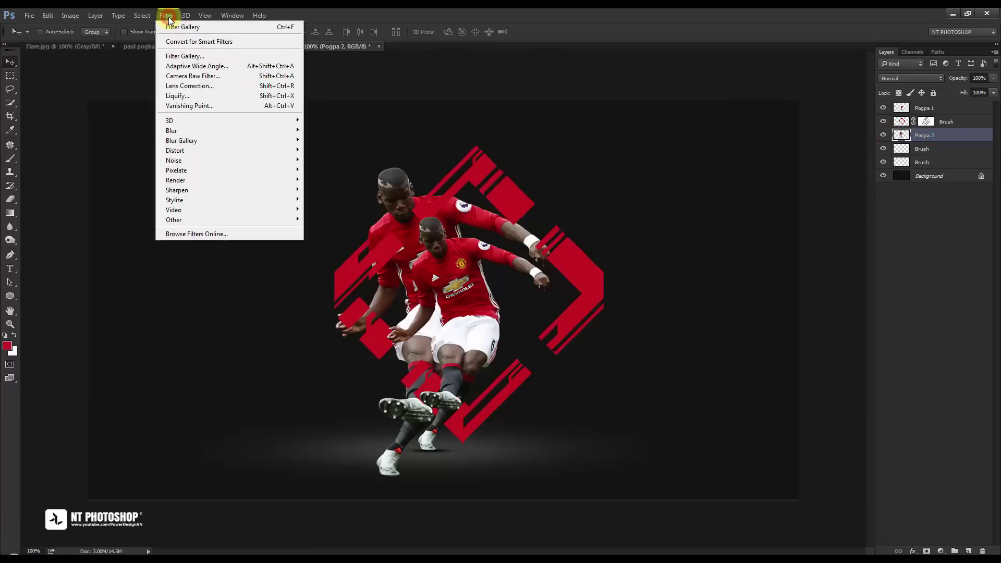
{"action": "left_click", "coordinate": [170, 57]}
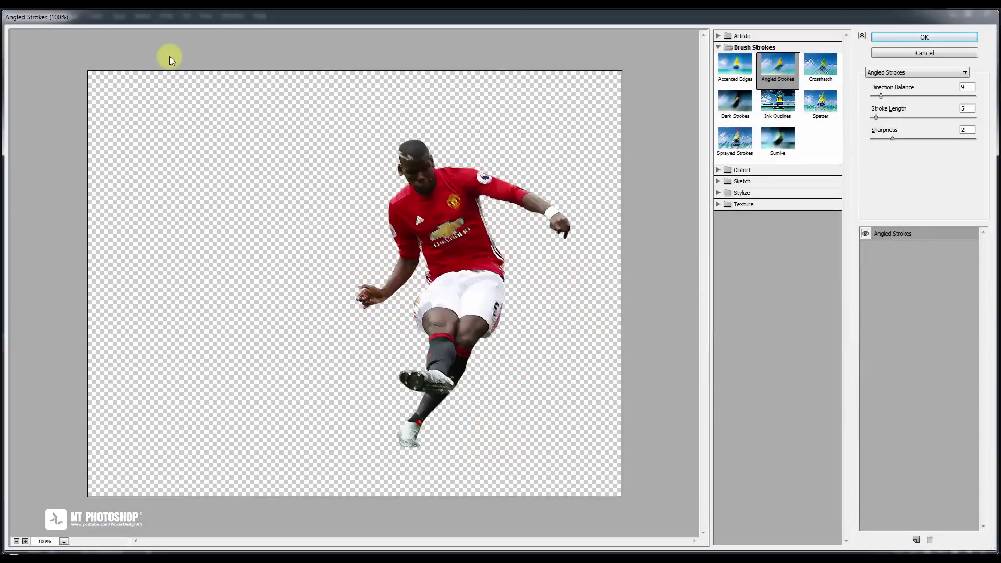
{"action": "left_click", "coordinate": [732, 68]}
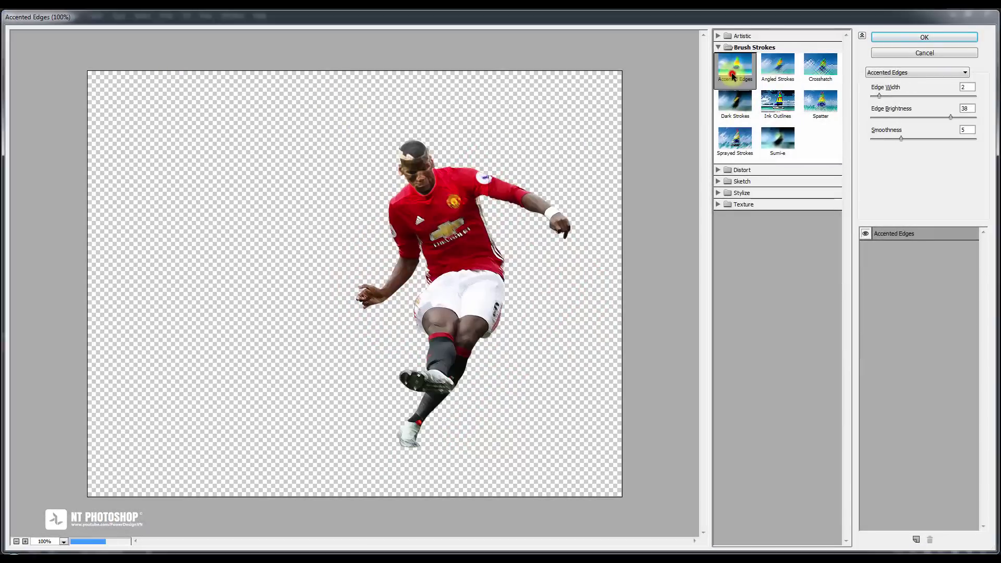
{"action": "left_click", "coordinate": [766, 70]}
{"action": "left_click", "coordinate": [805, 70]}
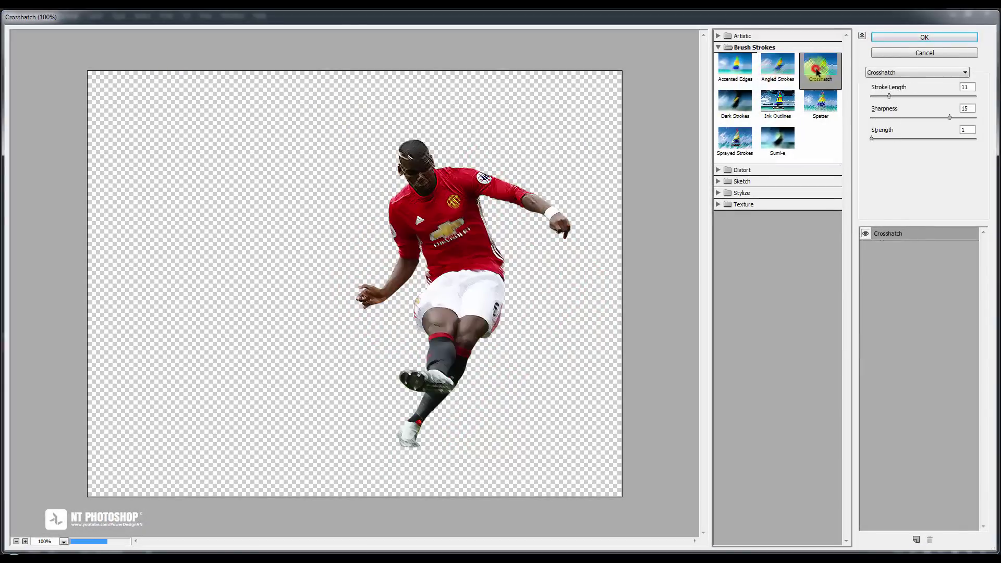
{"action": "left_click", "coordinate": [820, 107]}
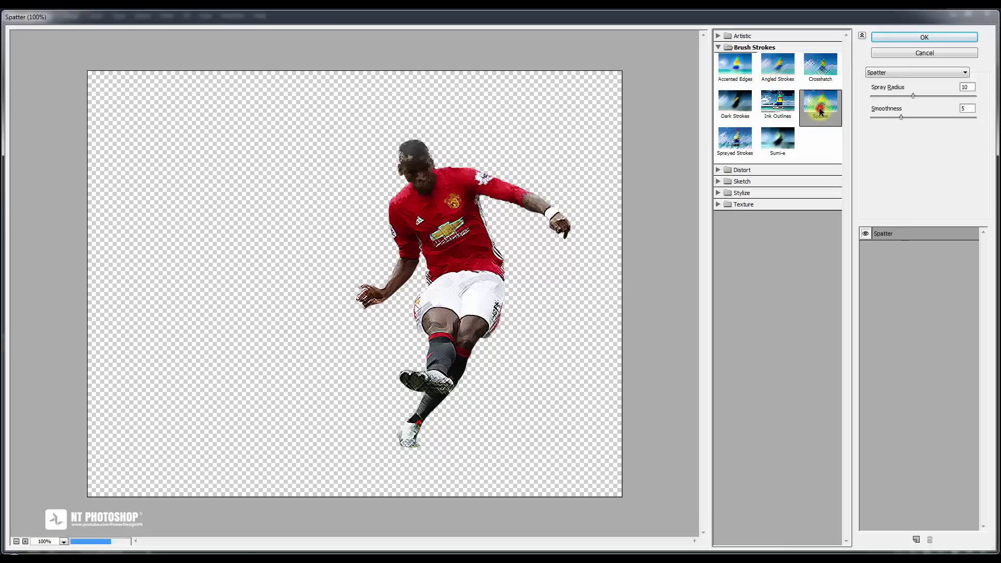
{"action": "left_click", "coordinate": [777, 104]}
{"action": "left_click", "coordinate": [748, 109]}
Step: Apply Crosshatch with stroke length 7, sharpness 7 and strength 2
{"action": "left_click", "coordinate": [777, 67]}
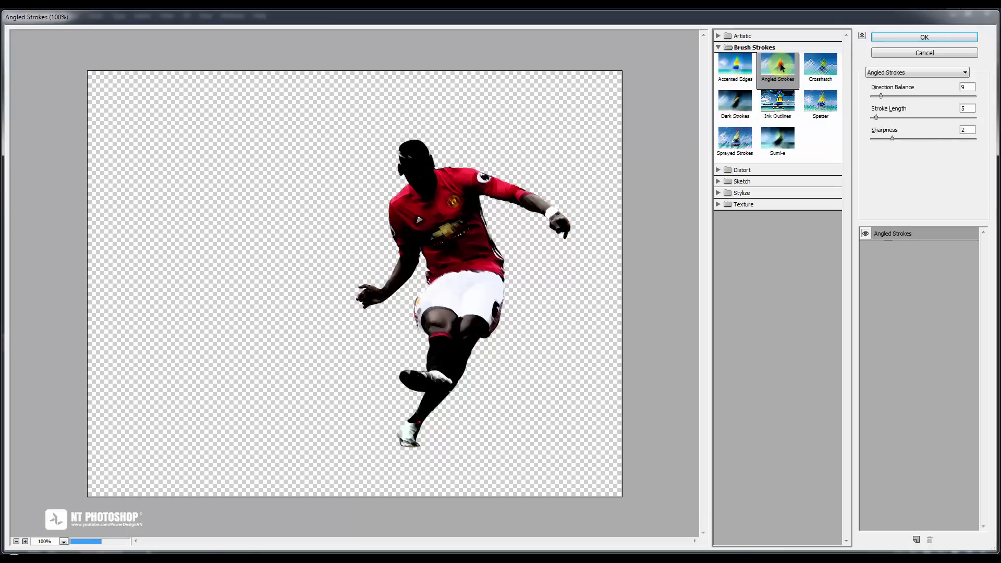
{"action": "left_click", "coordinate": [827, 77]}
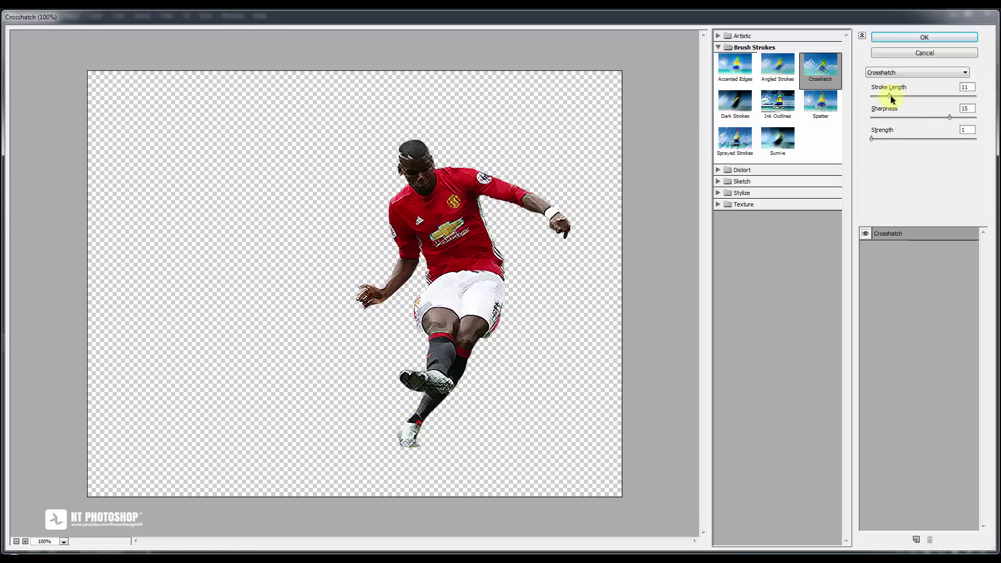
{"action": "mouse_move", "coordinate": [890, 96]}
{"action": "left_mouse_down"}
{"action": "mouse_move", "coordinate": [878, 96]}
{"action": "mouse_move", "coordinate": [902, 94]}
{"action": "mouse_move", "coordinate": [875, 99]}
{"action": "mouse_move", "coordinate": [907, 98]}
{"action": "mouse_move", "coordinate": [878, 107]}
{"action": "mouse_move", "coordinate": [910, 120]}
{"action": "mouse_move", "coordinate": [894, 95]}
{"action": "mouse_move", "coordinate": [885, 101]}
{"action": "left_mouse_up"}
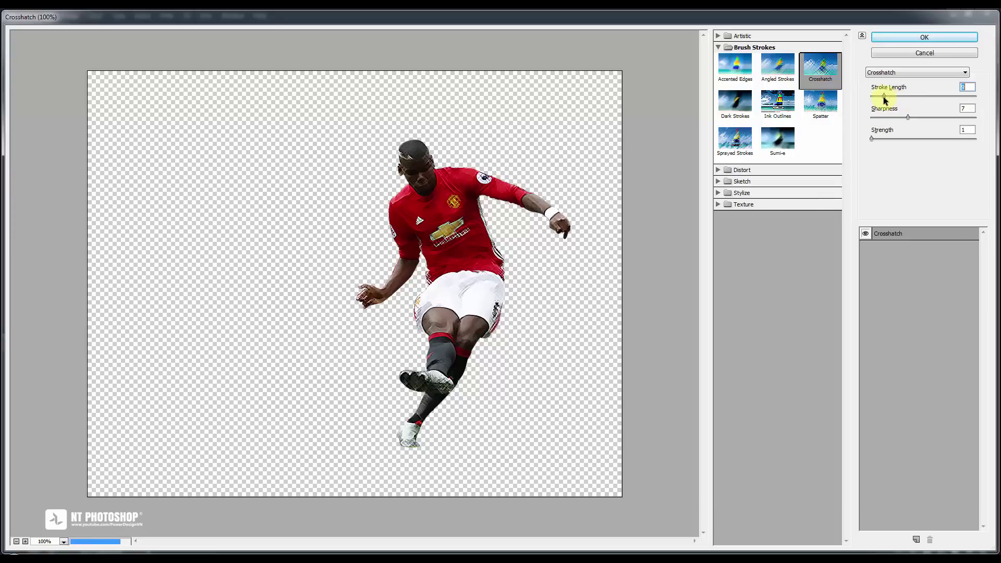
{"action": "mouse_move", "coordinate": [890, 138]}
{"action": "left_mouse_down"}
{"action": "mouse_move", "coordinate": [921, 136]}
{"action": "mouse_move", "coordinate": [892, 145]}
{"action": "left_mouse_up"}
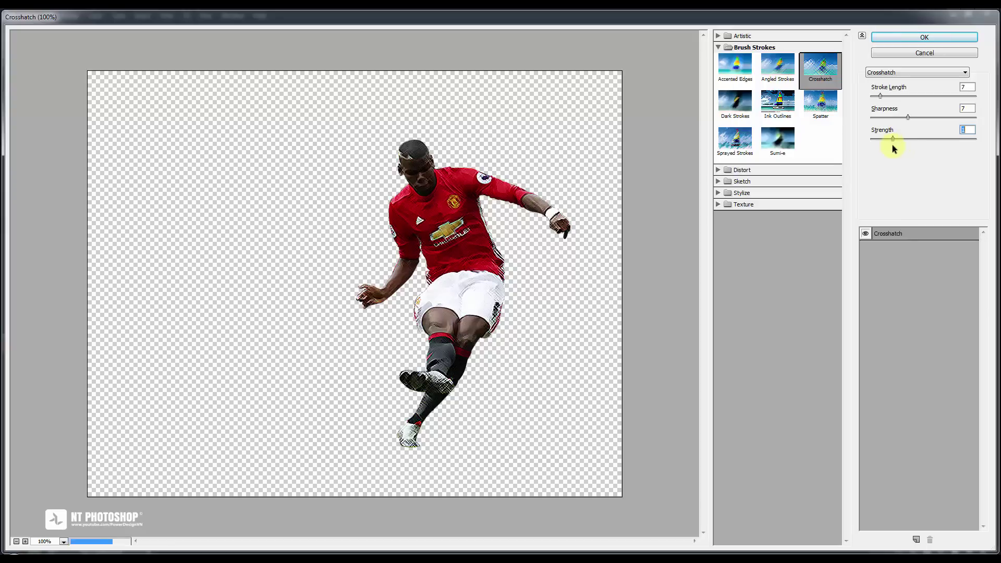
{"action": "left_click", "coordinate": [936, 37]}
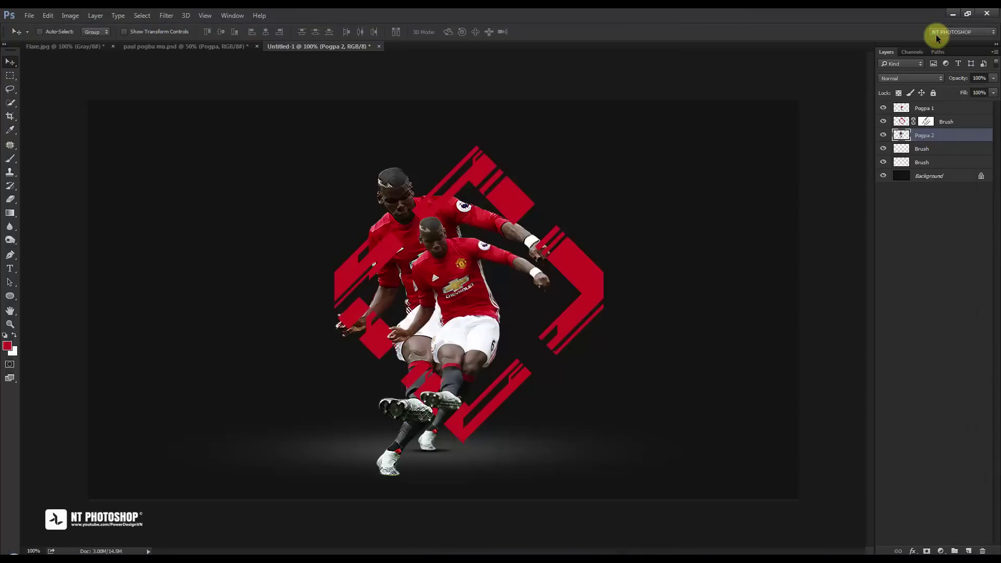
Step: Toggle the Pogpa 2 layer on and off to compare the crosshatched figure
{"action": "left_click", "coordinate": [942, 208]}
{"action": "left_click", "coordinate": [883, 135]}
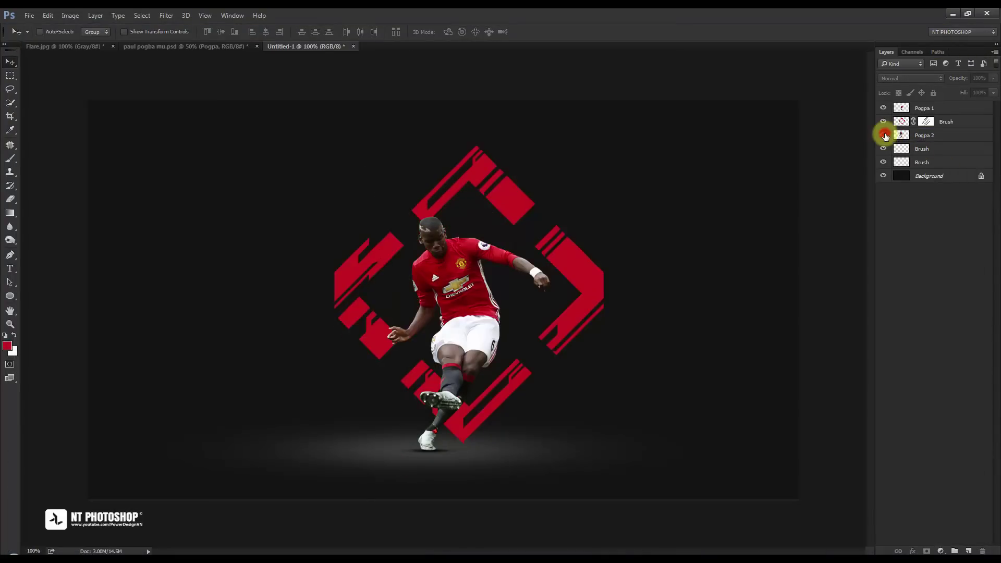
{"action": "left_click", "coordinate": [883, 135]}
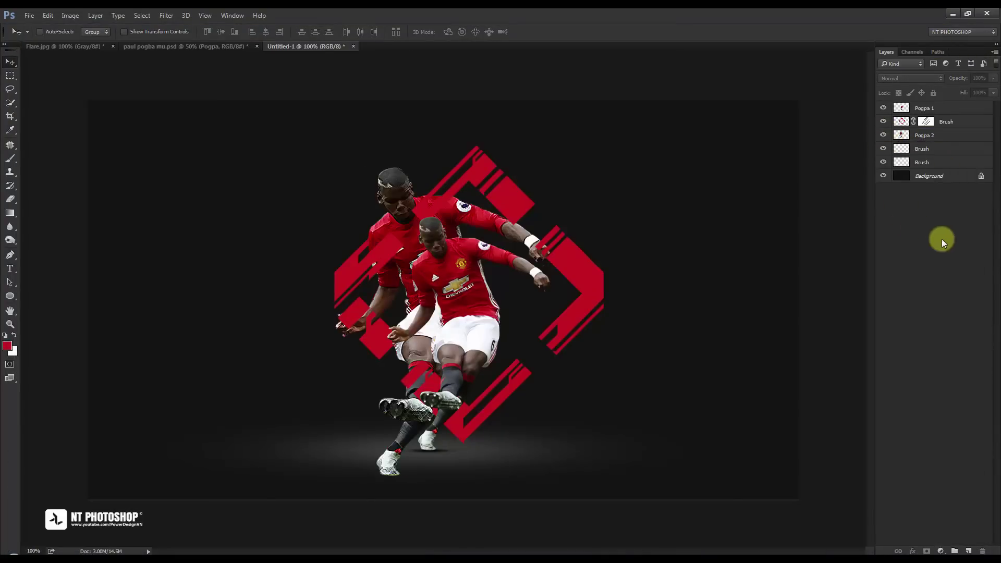
{"action": "left_click", "coordinate": [924, 136]}
{"action": "left_click", "coordinate": [883, 135]}
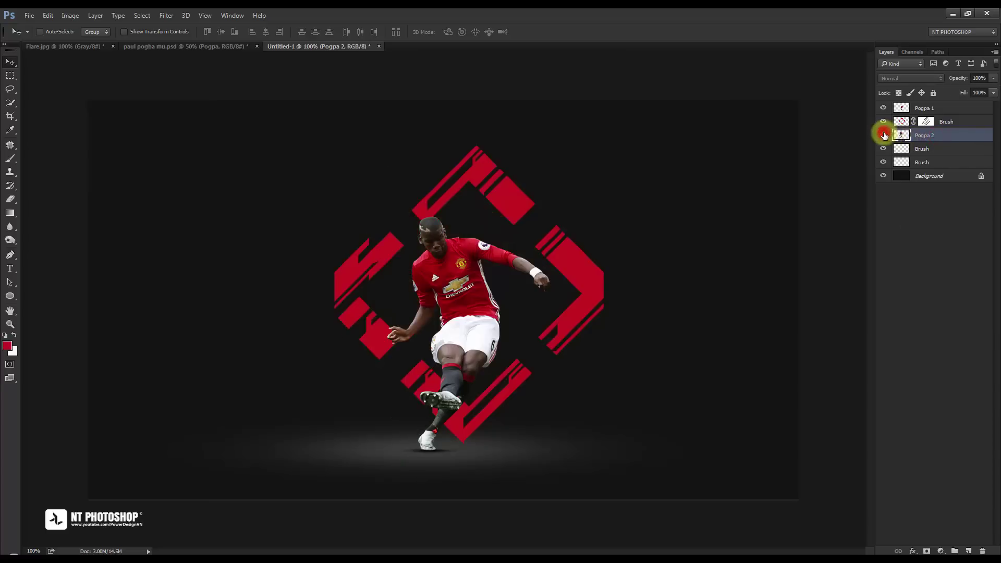
{"action": "left_click", "coordinate": [883, 135]}
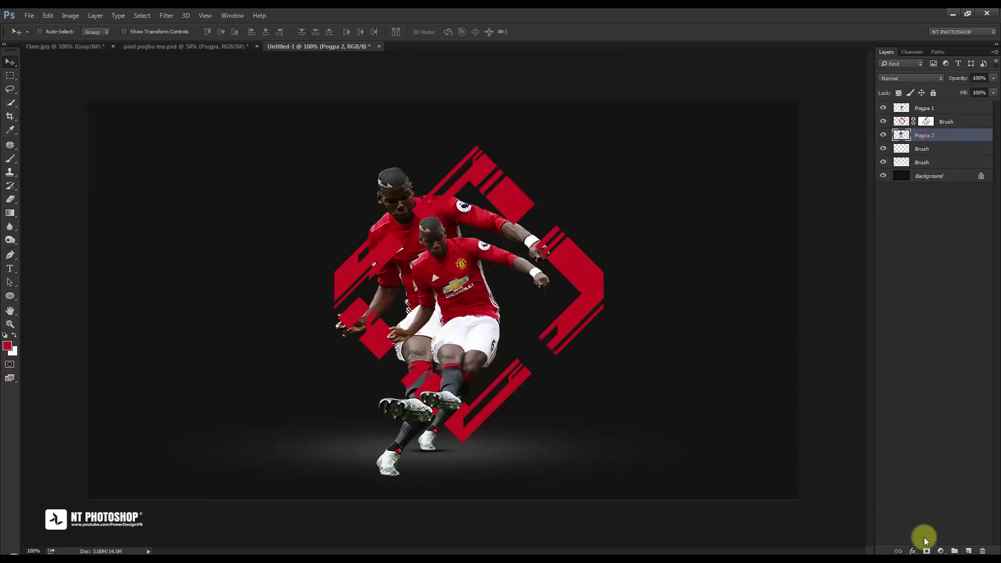
Step: Add a layer mask to Pogpa 2 and paint in black with the streak brush 1318
{"action": "left_click", "coordinate": [926, 551]}
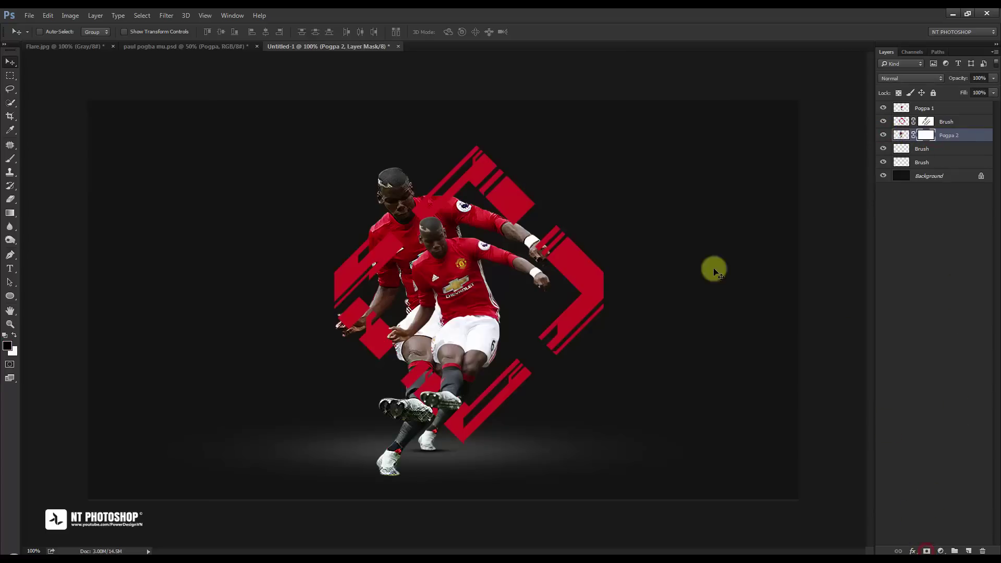
{"action": "left_click", "coordinate": [8, 346]}
{"action": "left_click_drag", "start_coordinate": [686, 226], "coordinate": [626, 287]}
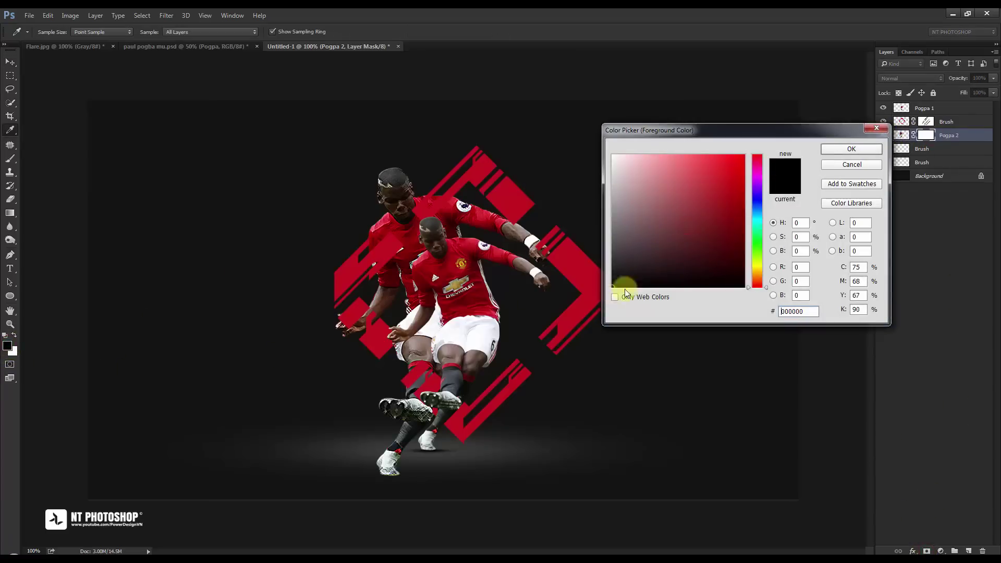
{"action": "left_click", "coordinate": [827, 149]}
{"action": "key", "text": "v"}
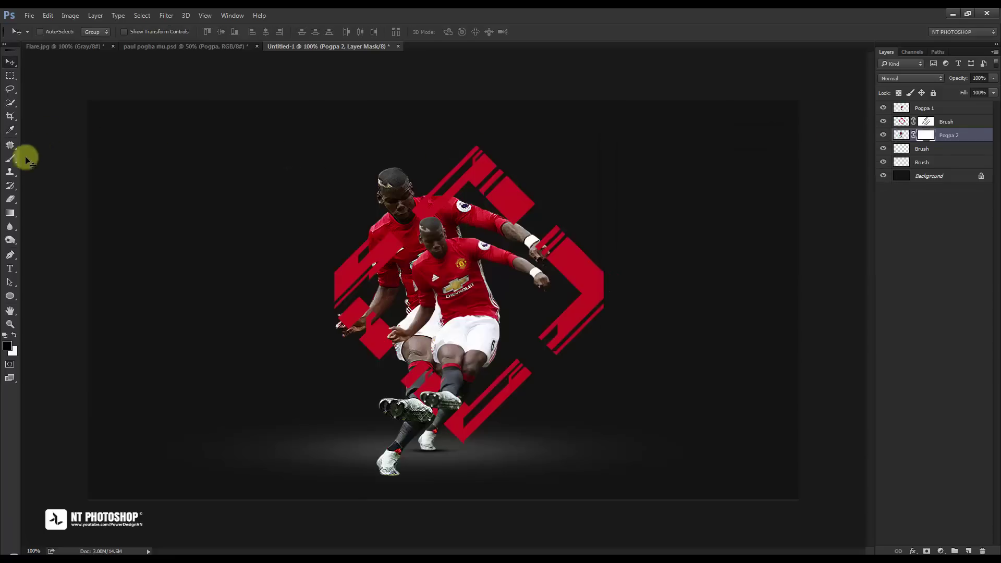
{"action": "left_click", "coordinate": [10, 158]}
{"action": "right_click", "coordinate": [322, 186]}
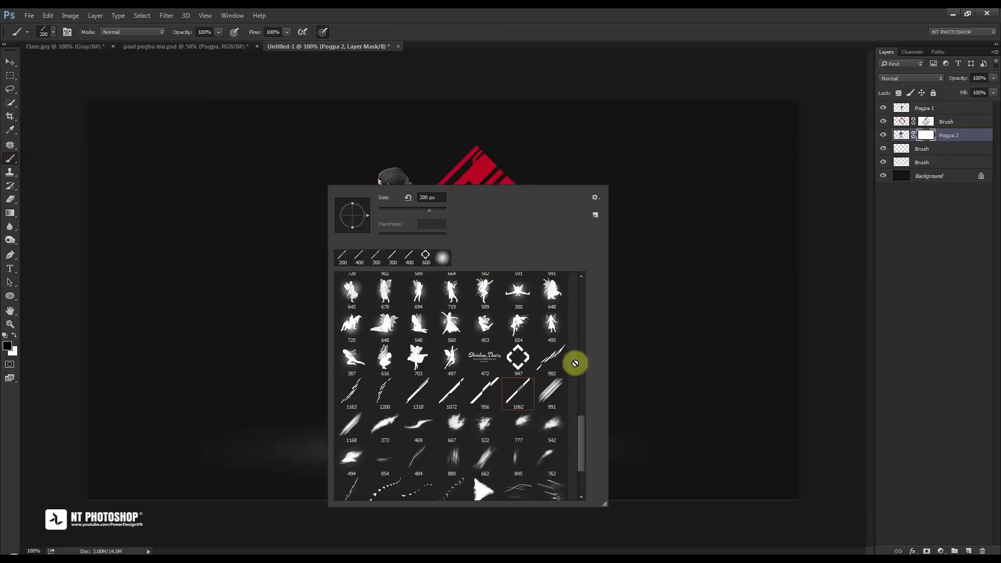
{"action": "left_click", "coordinate": [418, 394]}
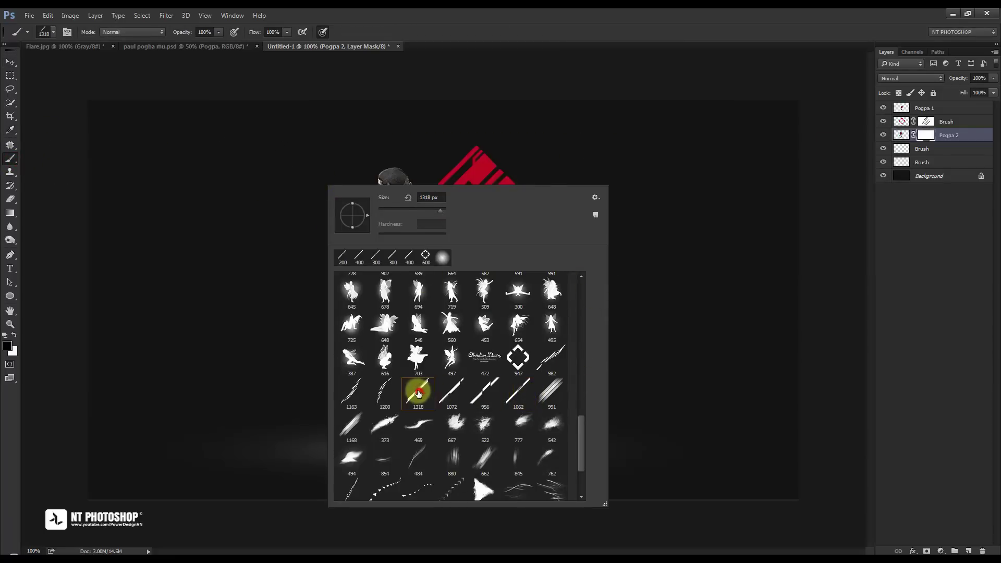
{"action": "left_click", "coordinate": [417, 394]}
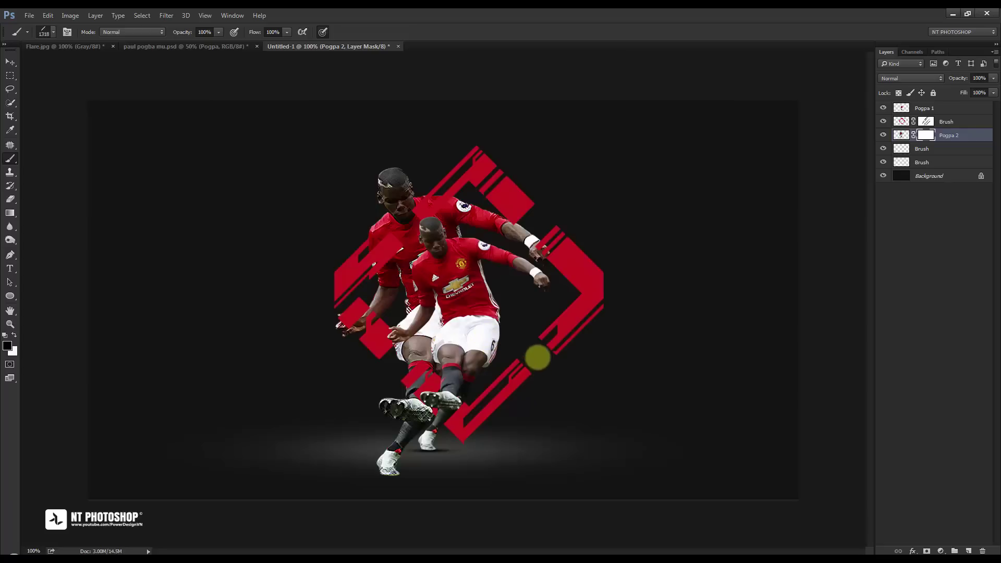
Step: Mask the player where the lower-right stripe, boots area, feet and arm cross the stripes
{"action": "left_click_drag", "start_coordinate": [537, 350], "coordinate": [568, 304]}
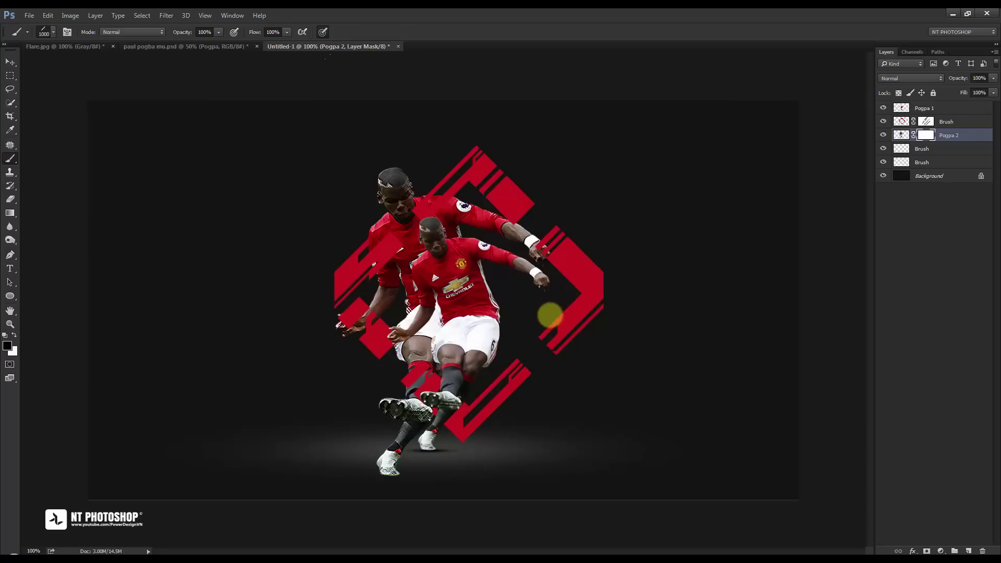
{"action": "key", "text": "bracketleft"}
{"action": "key", "text": "bracketleft"}
{"action": "key", "text": "bracketleft"}
{"action": "key", "text": "bracketleft"}
{"action": "key", "text": "bracketleft"}
{"action": "left_click", "coordinate": [391, 454]}
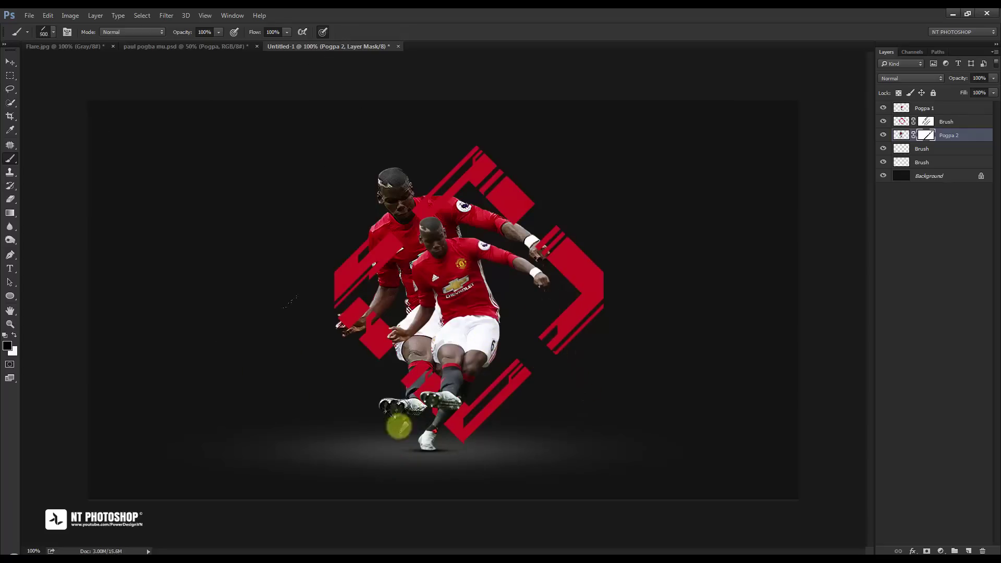
{"action": "key", "text": "bracketleft"}
{"action": "key", "text": "bracketleft"}
{"action": "key", "text": "bracketleft"}
{"action": "left_click", "coordinate": [366, 464]}
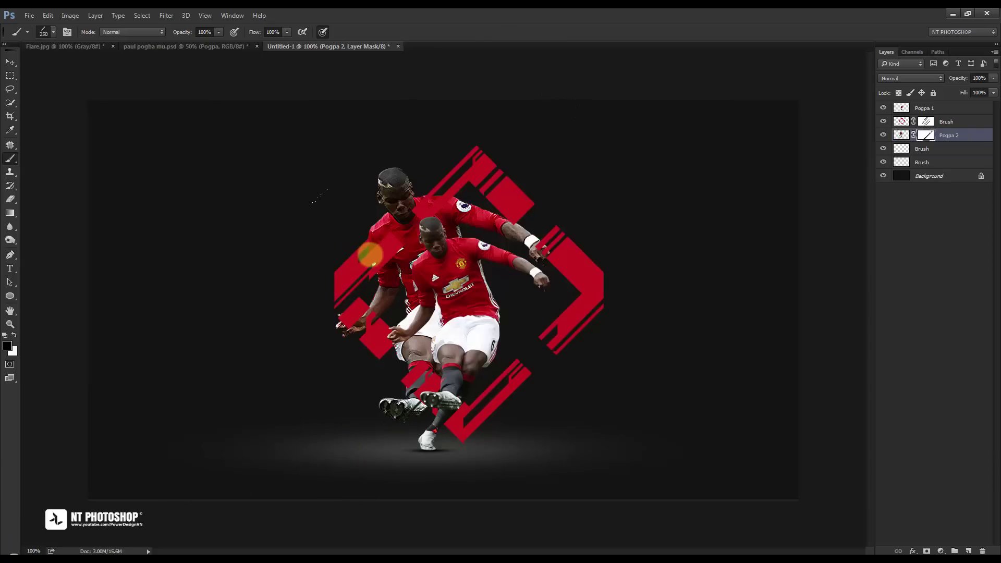
{"action": "mouse_move", "coordinate": [369, 252]}
{"action": "left_mouse_down"}
{"action": "mouse_move", "coordinate": [521, 212]}
{"action": "mouse_move", "coordinate": [468, 250]}
{"action": "mouse_move", "coordinate": [417, 250]}
{"action": "mouse_move", "coordinate": [377, 181]}
{"action": "left_mouse_up"}
Step: Mask more of the player along the red stripe, the left-stripe arm and upper-left edge
{"action": "key", "text": "bracketleft"}
{"action": "key", "text": "bracketleft"}
{"action": "key", "text": "bracketleft"}
{"action": "mouse_move", "coordinate": [478, 157]}
{"action": "left_mouse_down"}
{"action": "mouse_move", "coordinate": [452, 189]}
{"action": "mouse_move", "coordinate": [357, 262]}
{"action": "mouse_move", "coordinate": [347, 255]}
{"action": "mouse_move", "coordinate": [463, 175]}
{"action": "mouse_move", "coordinate": [506, 168]}
{"action": "mouse_move", "coordinate": [457, 237]}
{"action": "mouse_move", "coordinate": [508, 247]}
{"action": "mouse_move", "coordinate": [499, 250]}
{"action": "mouse_move", "coordinate": [509, 260]}
{"action": "mouse_move", "coordinate": [472, 250]}
{"action": "left_mouse_up"}
{"action": "key", "text": "bracketright"}
{"action": "key", "text": "bracketright"}
{"action": "key", "text": "bracketright"}
{"action": "key", "text": "bracketright"}
{"action": "key", "text": "bracketright"}
{"action": "key", "text": "bracketleft"}
{"action": "key", "text": "bracketleft"}
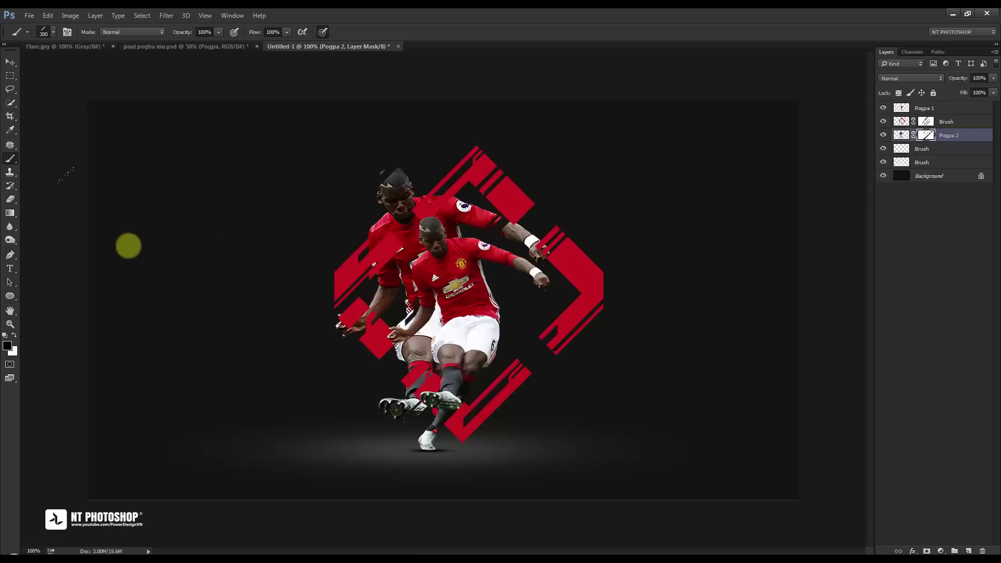
{"action": "mouse_move", "coordinate": [354, 314]}
{"action": "left_mouse_down"}
{"action": "mouse_move", "coordinate": [346, 315]}
{"action": "mouse_move", "coordinate": [355, 309]}
{"action": "left_mouse_up"}
{"action": "key", "text": "bracketleft"}
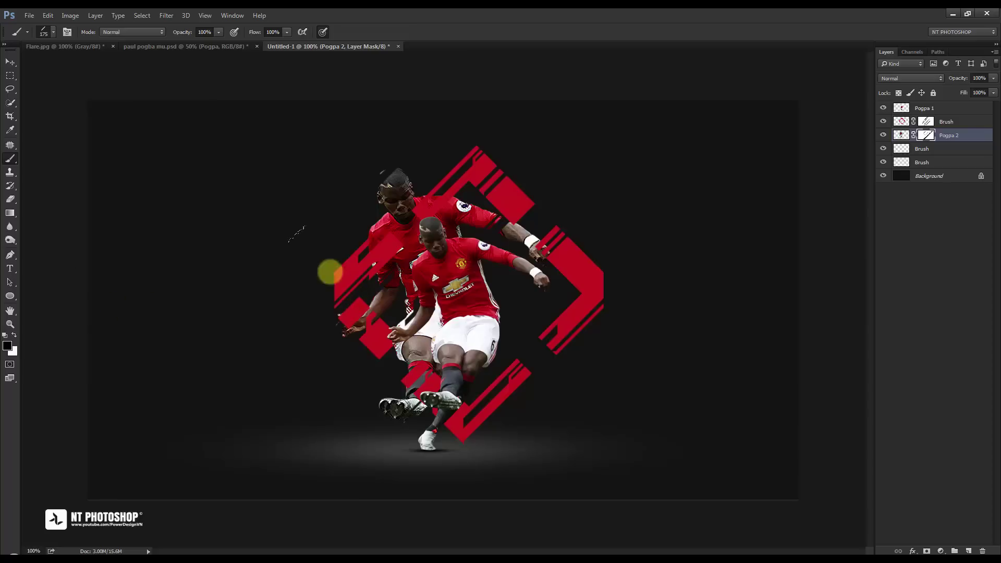
{"action": "mouse_move", "coordinate": [339, 263]}
{"action": "left_mouse_down"}
{"action": "mouse_move", "coordinate": [357, 250]}
{"action": "mouse_move", "coordinate": [350, 265]}
{"action": "left_mouse_up"}
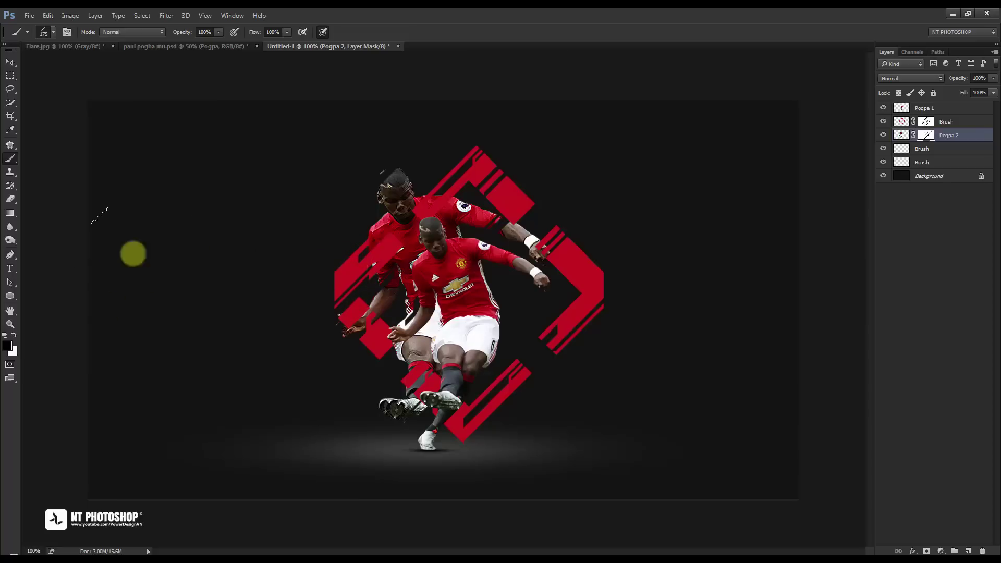
Step: Switch to streak brush 1062 and mask the area between the players' legs
{"action": "right_click", "coordinate": [330, 211]}
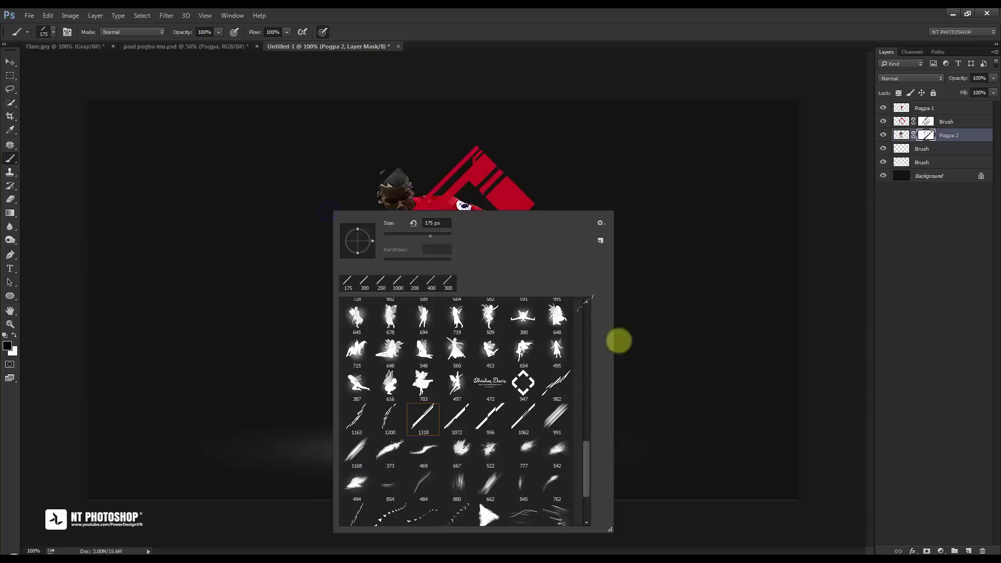
{"action": "left_click", "coordinate": [518, 416]}
{"action": "key", "text": "Return"}
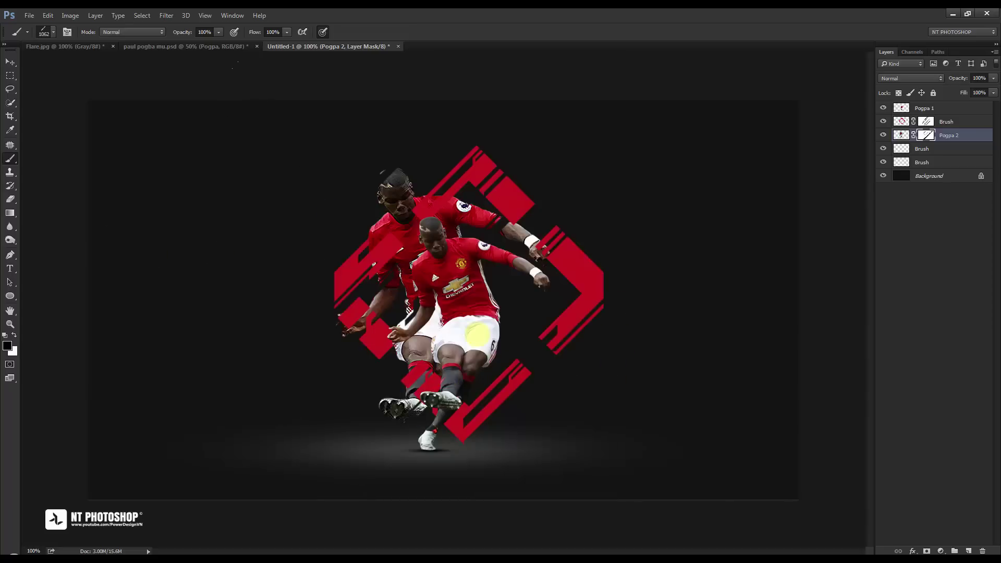
{"action": "key", "text": "bracketleft"}
{"action": "key", "text": "bracketleft"}
{"action": "key", "text": "bracketleft"}
{"action": "key", "text": "bracketleft"}
{"action": "key", "text": "bracketleft"}
{"action": "key", "text": "bracketleft"}
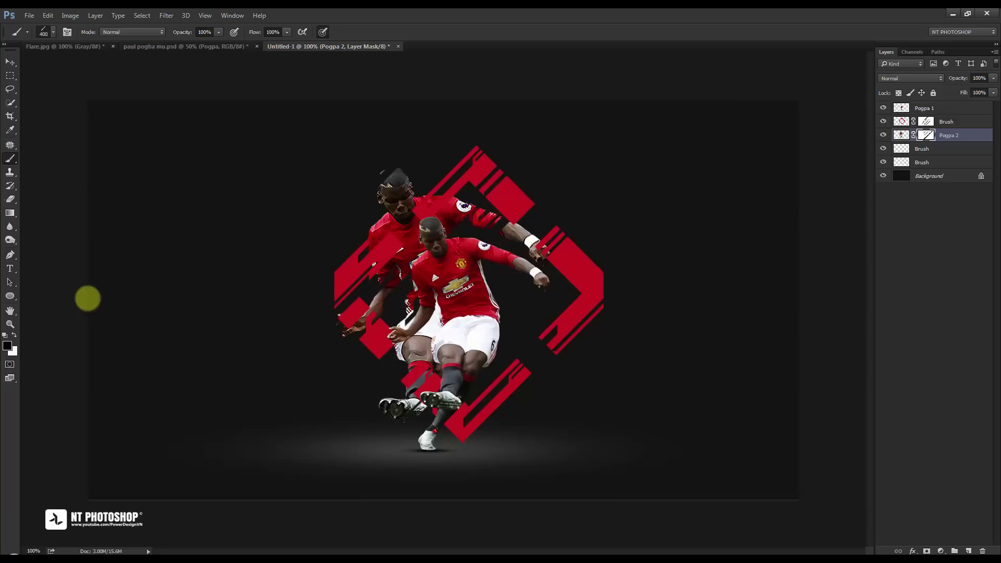
{"action": "key", "text": "bracketleft"}
{"action": "key", "text": "bracketleft"}
{"action": "key", "text": "bracketleft"}
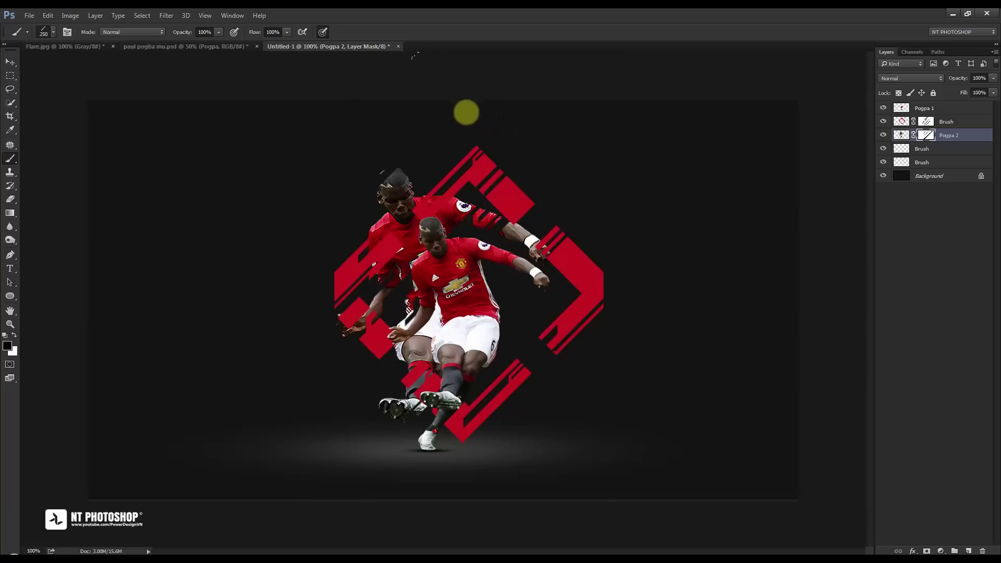
{"action": "left_click", "coordinate": [459, 124]}
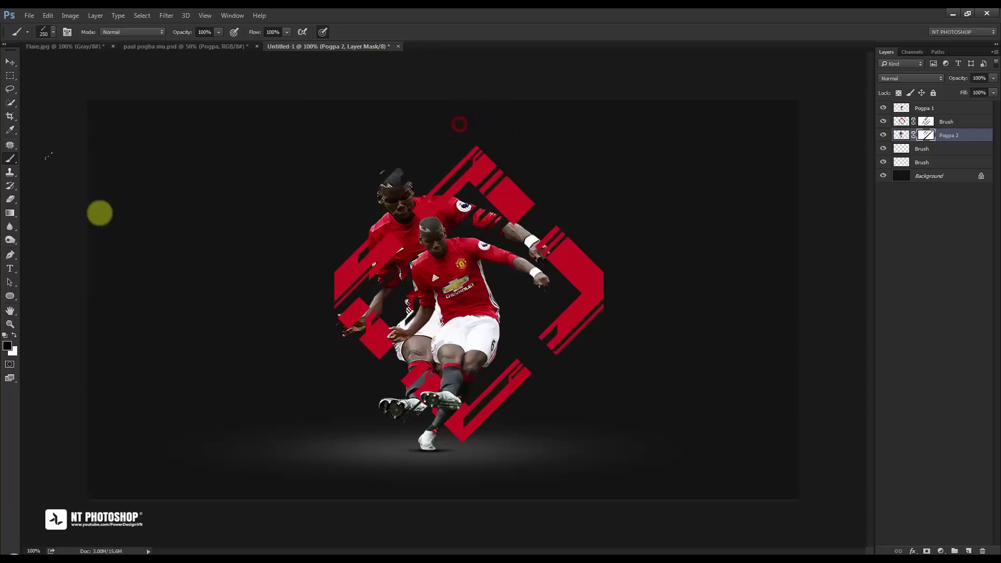
{"action": "key", "text": "bracketleft"}
{"action": "key", "text": "bracketleft"}
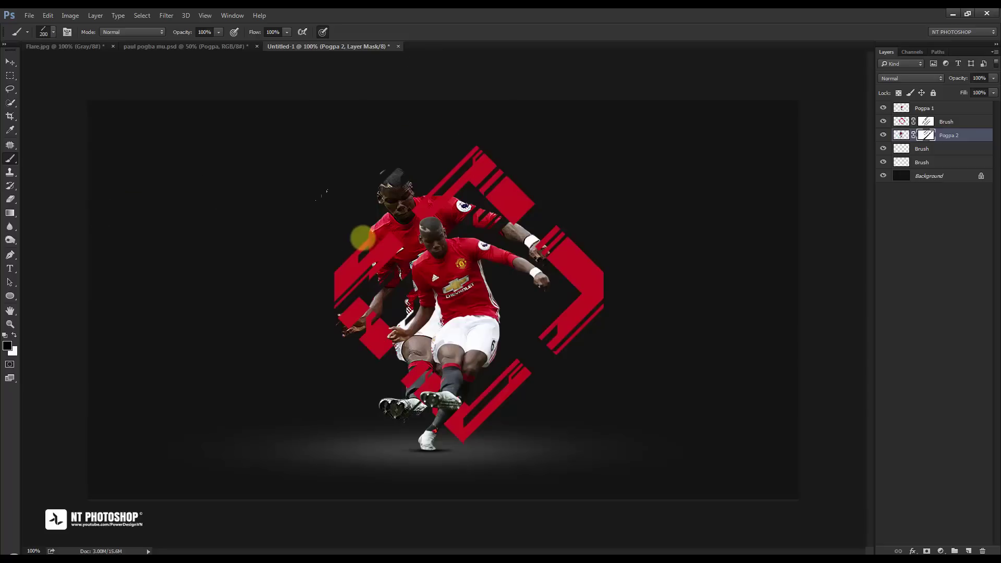
{"action": "key", "text": "bracketleft"}
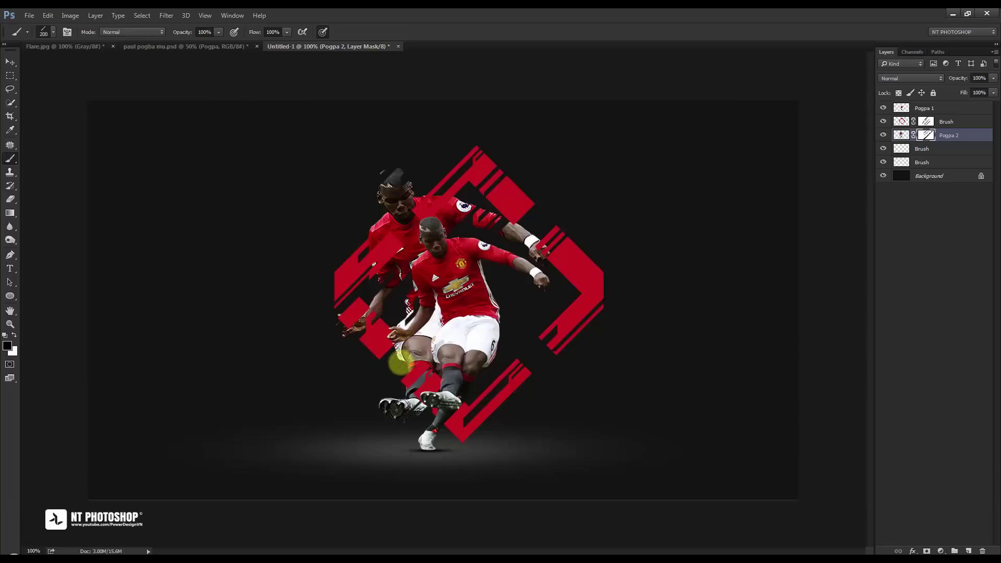
{"action": "key", "text": "bracketright"}
{"action": "key", "text": "bracketright"}
{"action": "key", "text": "bracketright"}
{"action": "key", "text": "bracketright"}
{"action": "left_click", "coordinate": [394, 364]}
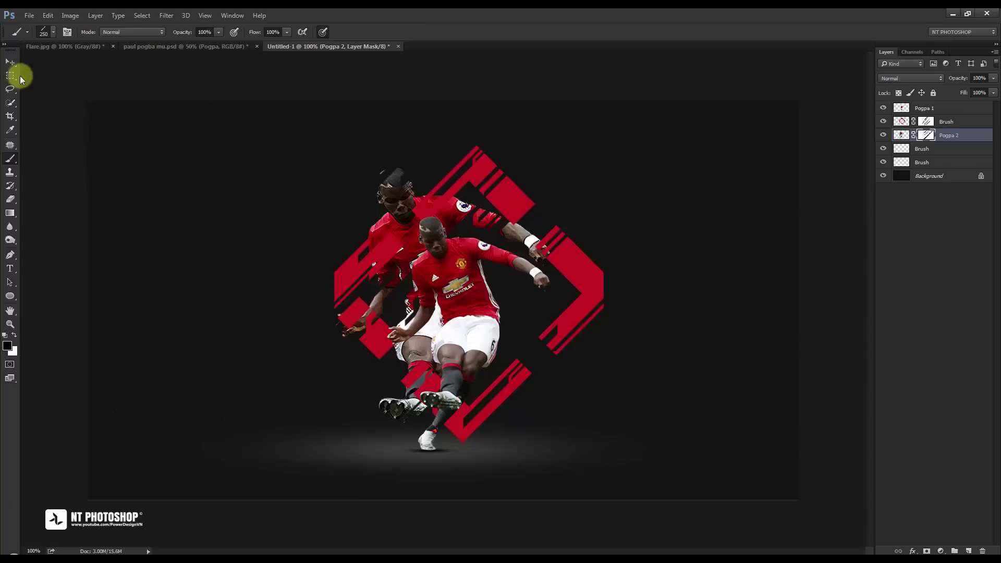
Step: Toggle Pogpa 2 and the red diamond layer to check the weave, then add a new layer above Brush
{"action": "left_click", "coordinate": [10, 62]}
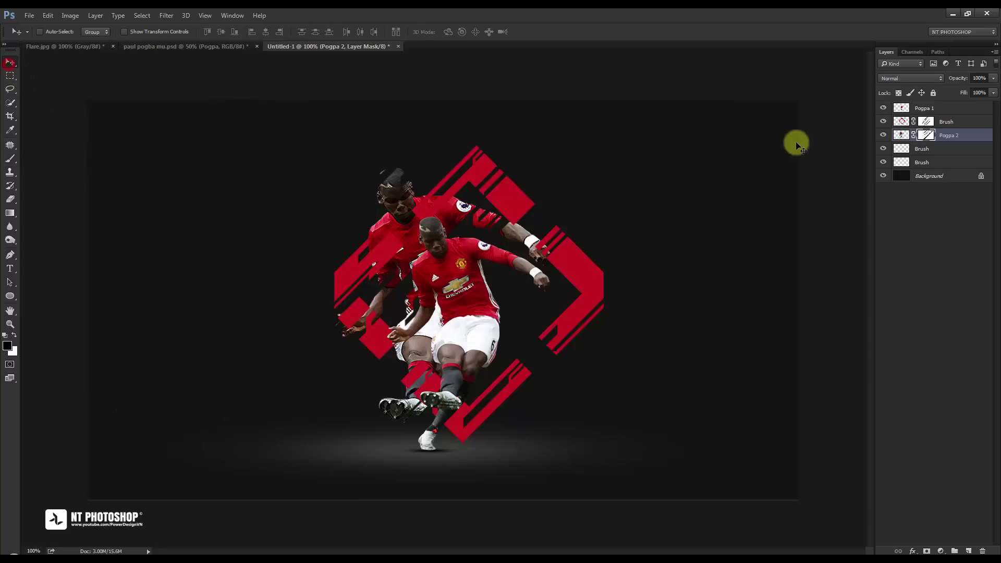
{"action": "left_click", "coordinate": [883, 135]}
{"action": "left_click", "coordinate": [884, 135]}
{"action": "left_click", "coordinate": [964, 149]}
{"action": "left_click", "coordinate": [883, 136]}
{"action": "left_click", "coordinate": [883, 136]}
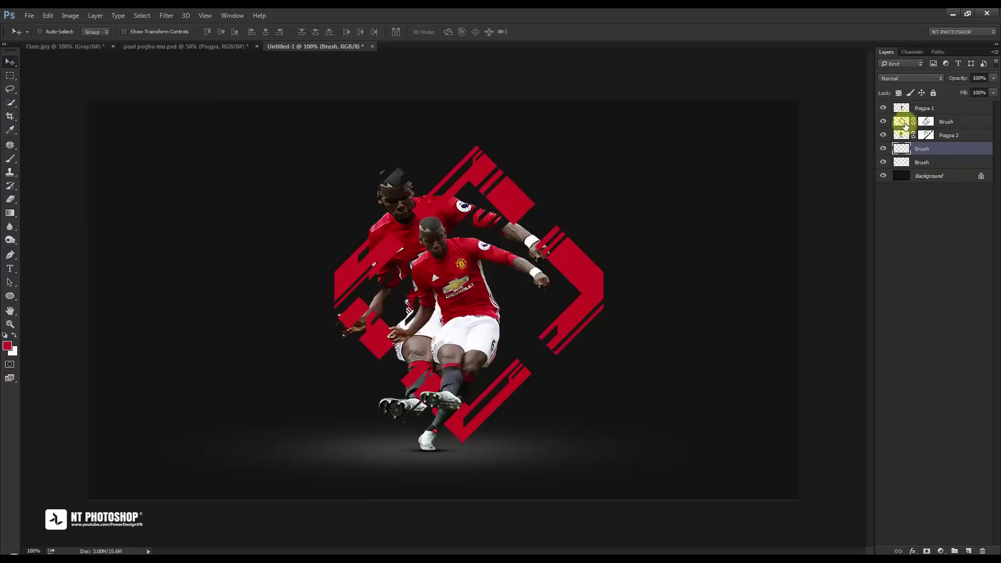
{"action": "left_click", "coordinate": [883, 121]}
{"action": "left_click", "coordinate": [883, 121]}
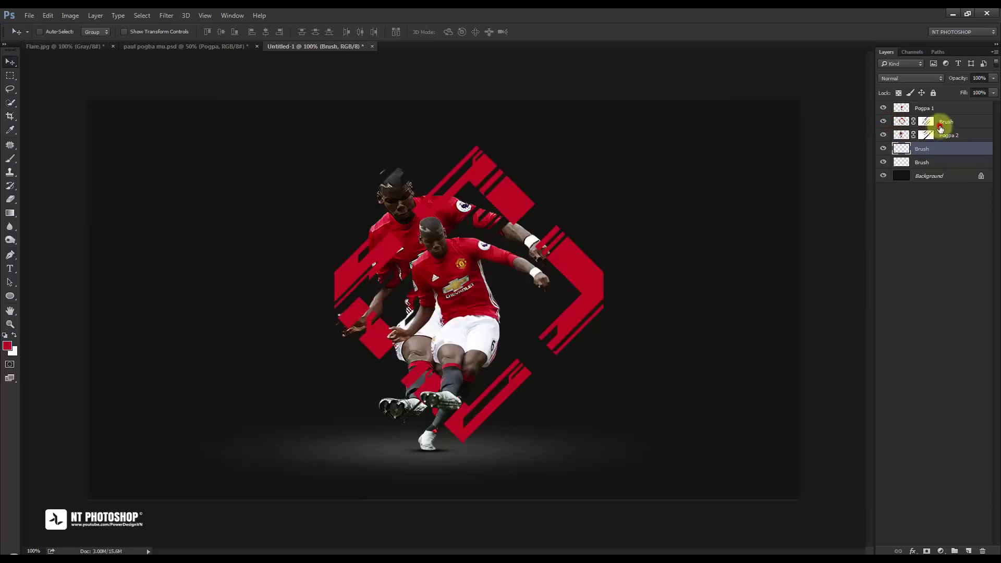
{"action": "left_click", "coordinate": [940, 125]}
{"action": "left_click", "coordinate": [968, 550]}
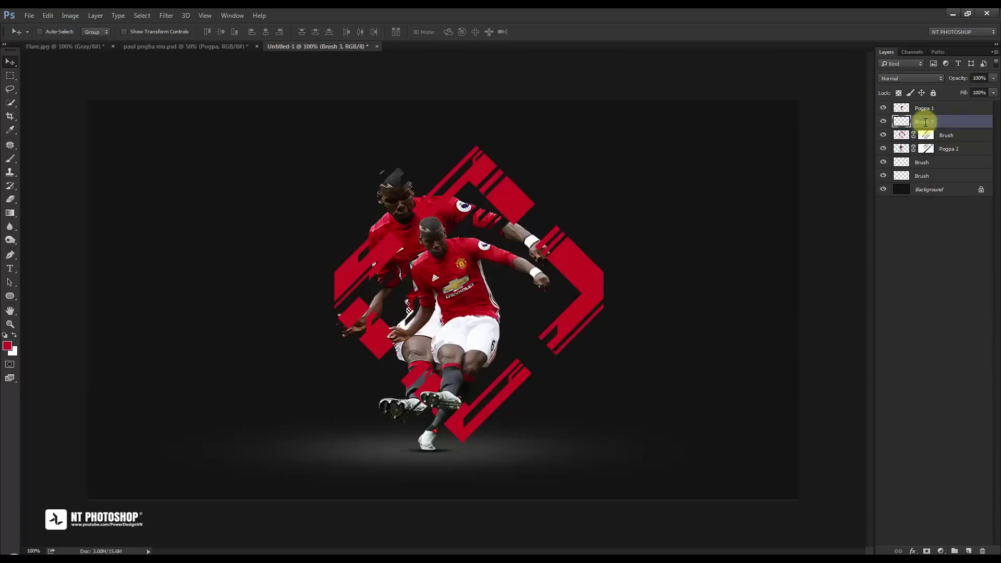
Step: Stamp a white chevron with the 300 px Logo brush 947 behind the player
{"action": "left_click", "coordinate": [7, 345]}
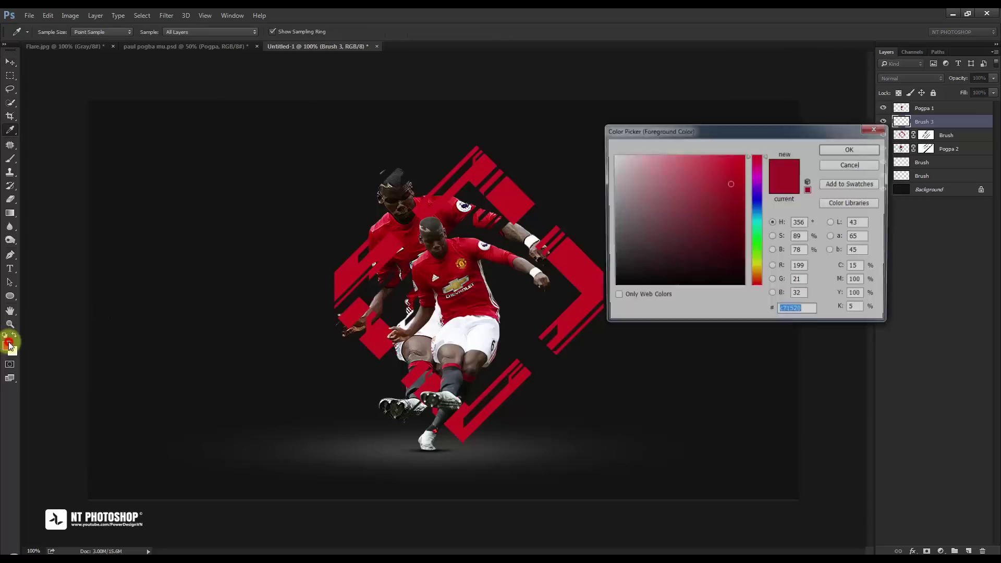
{"action": "left_click_drag", "start_coordinate": [684, 225], "coordinate": [601, 143]}
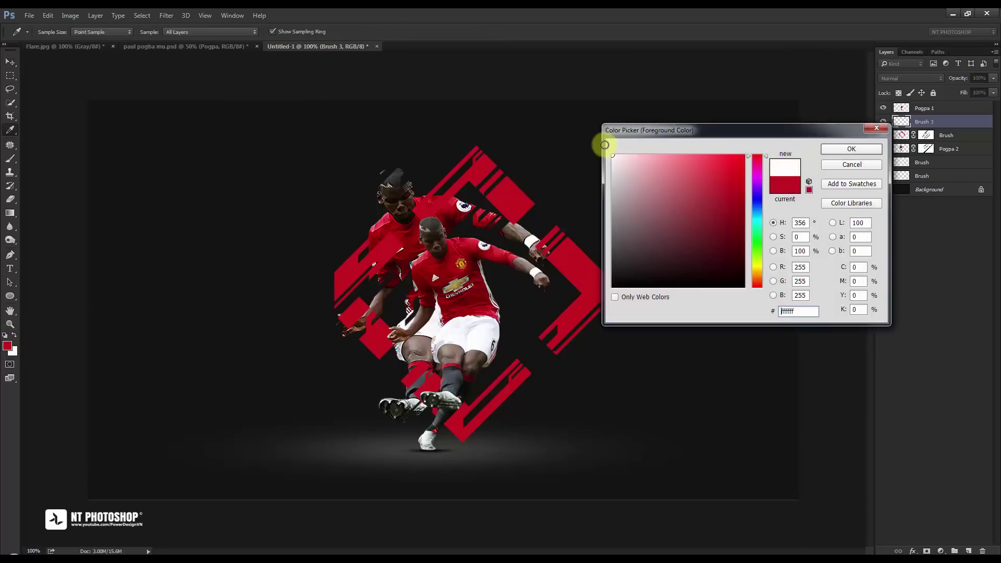
{"action": "left_click", "coordinate": [834, 150]}
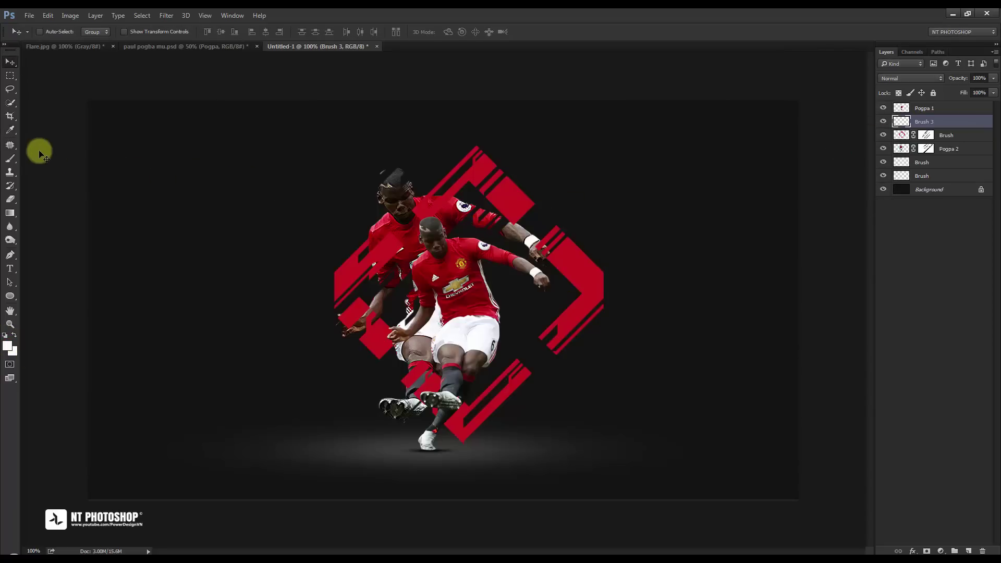
{"action": "left_click", "coordinate": [9, 159]}
{"action": "right_click", "coordinate": [365, 189]}
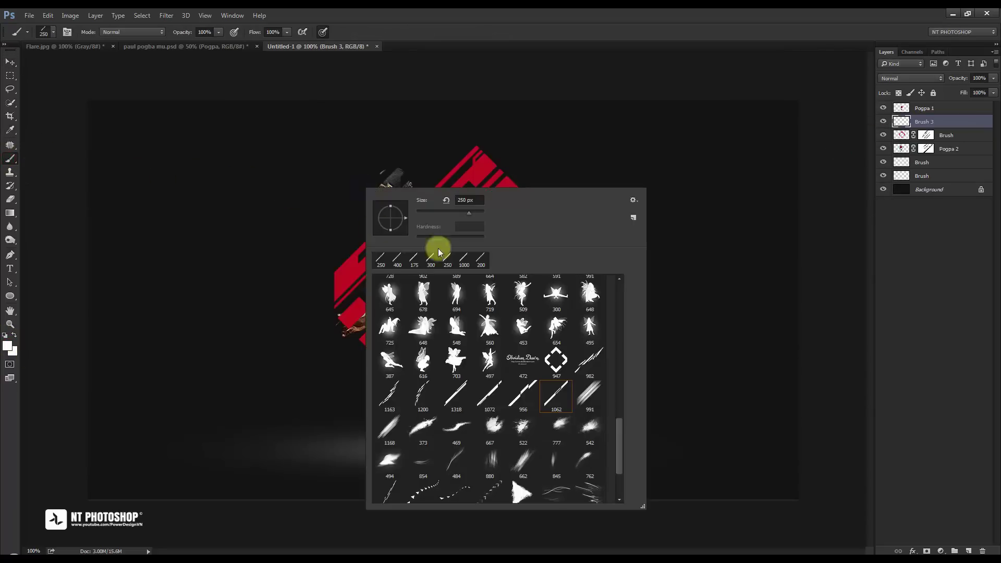
{"action": "double_click", "coordinate": [565, 359]}
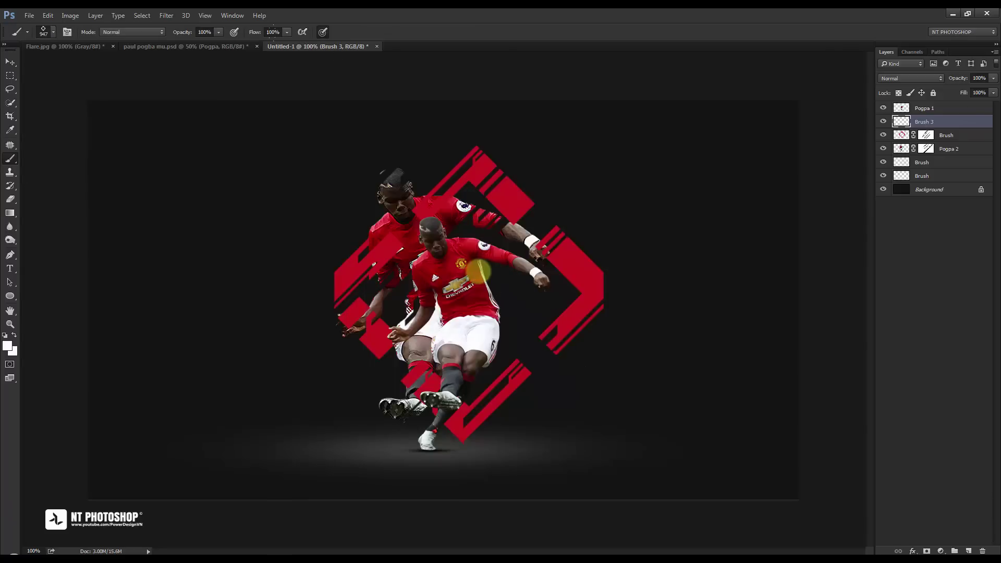
{"action": "key", "text": "bracketleft"}
{"action": "key", "text": "bracketleft"}
{"action": "key", "text": "bracketleft"}
{"action": "key", "text": "bracketleft"}
{"action": "key", "text": "bracketleft"}
{"action": "key", "text": "bracketleft"}
{"action": "key", "text": "bracketleft"}
{"action": "left_click", "coordinate": [467, 311]}
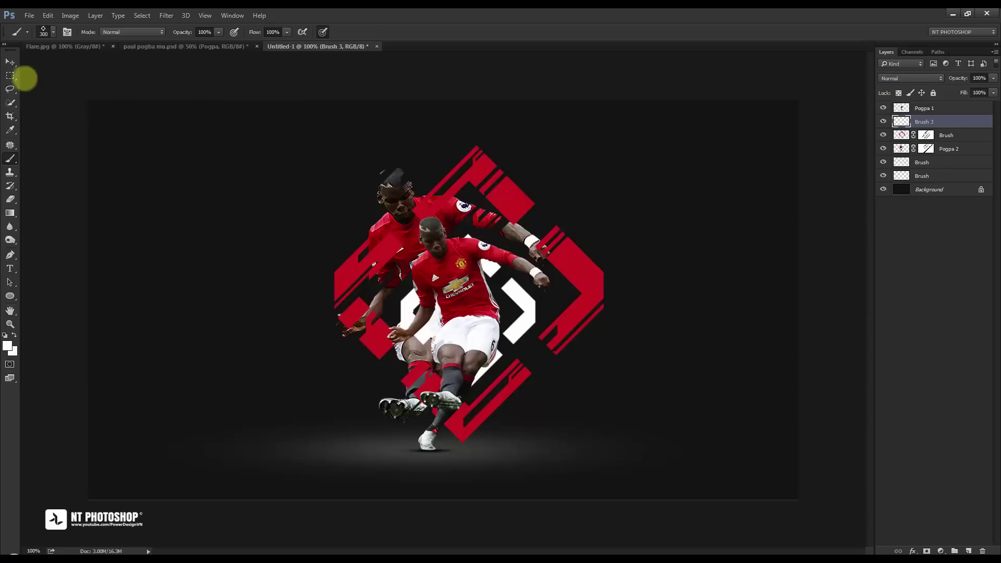
Step: Toggle Brush 3 to compare, leave the chevron visible and deselect the layer
{"action": "left_click", "coordinate": [10, 62]}
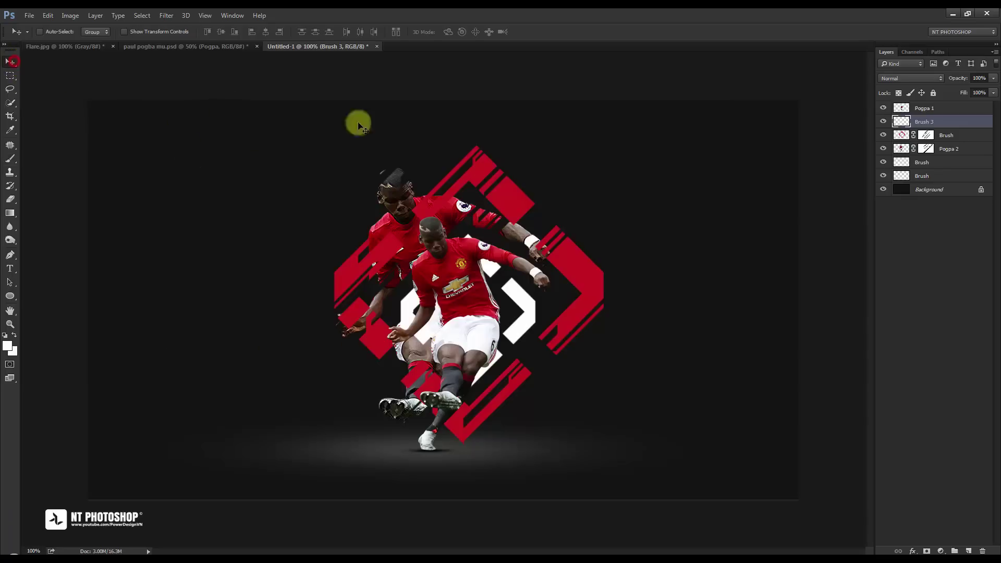
{"action": "left_click", "coordinate": [882, 121]}
{"action": "left_click", "coordinate": [883, 122]}
{"action": "left_click", "coordinate": [882, 121]}
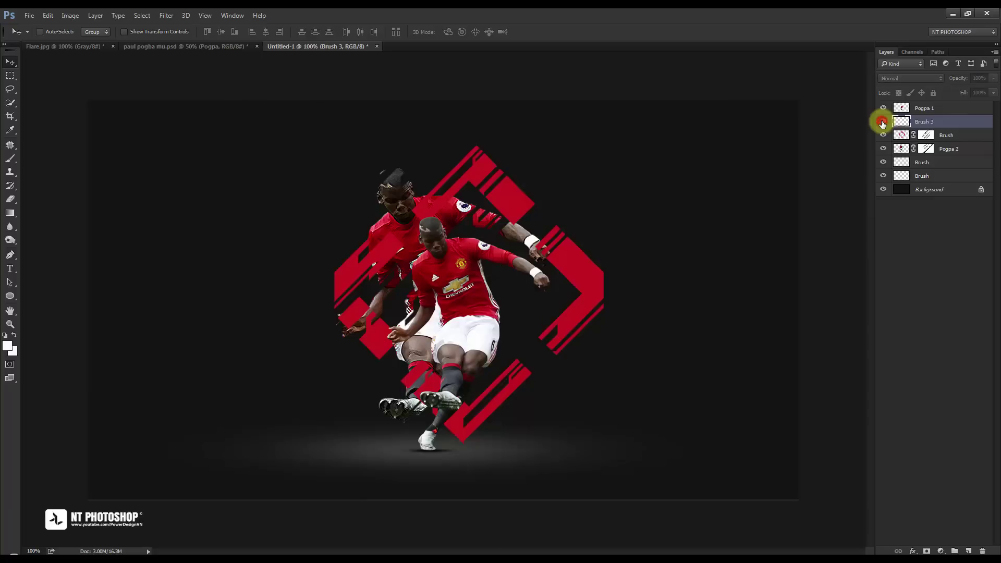
{"action": "left_click", "coordinate": [883, 121]}
{"action": "left_click", "coordinate": [883, 121]}
{"action": "left_click", "coordinate": [883, 121]}
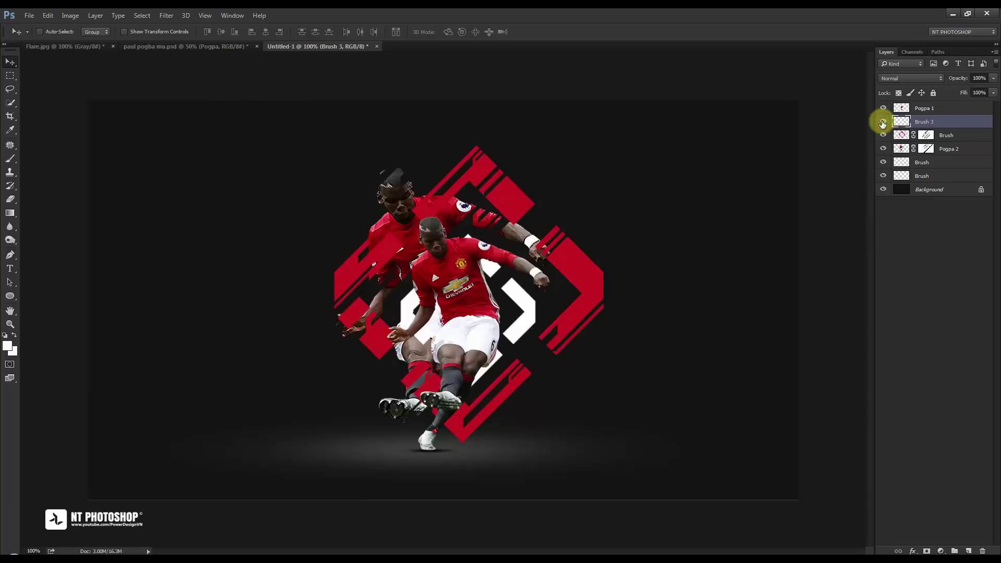
{"action": "left_click", "coordinate": [934, 249]}
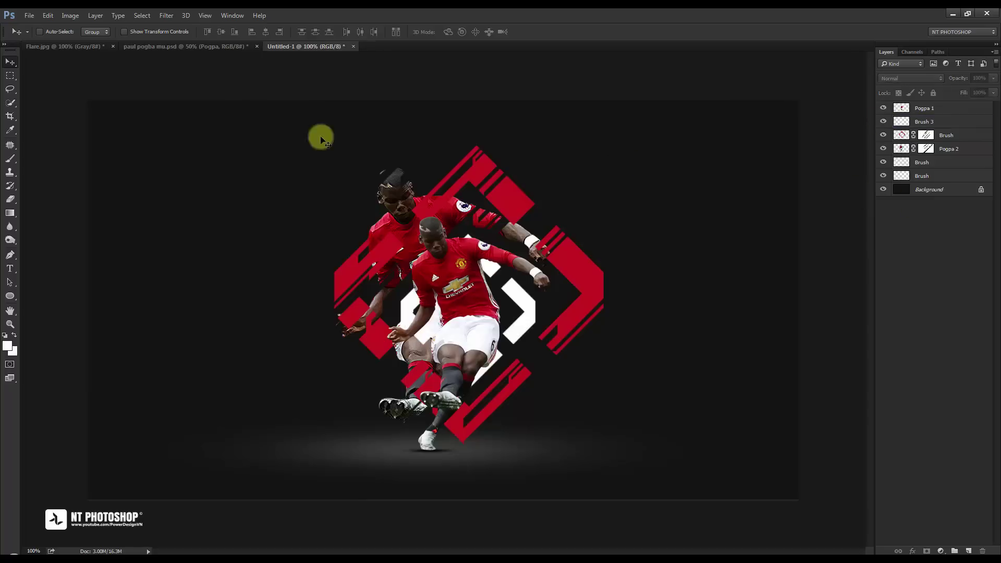
Step: Drag the Ball layer from paul pogba mu.psd into the poster document
{"action": "left_click", "coordinate": [161, 49]}
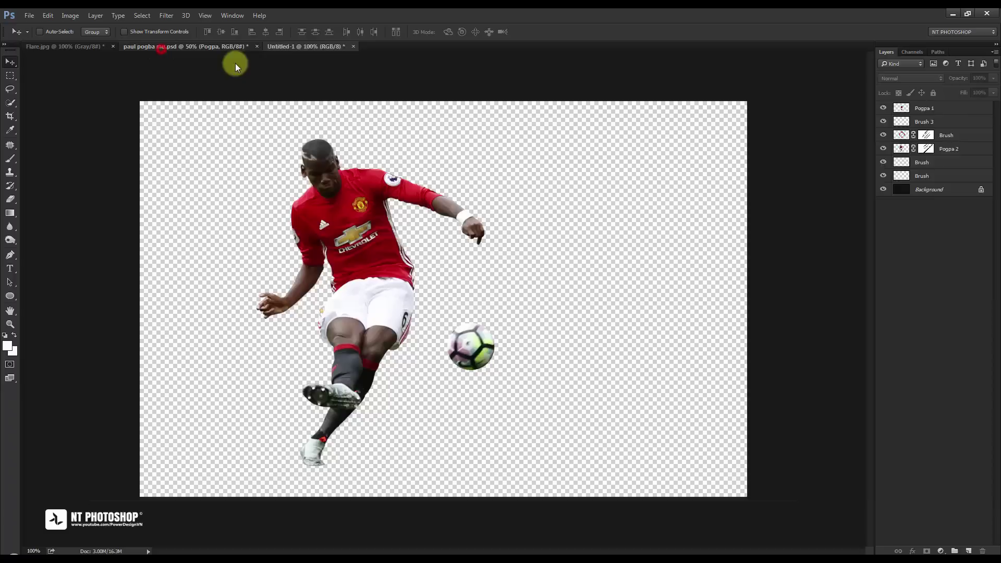
{"action": "left_click", "coordinate": [932, 111]}
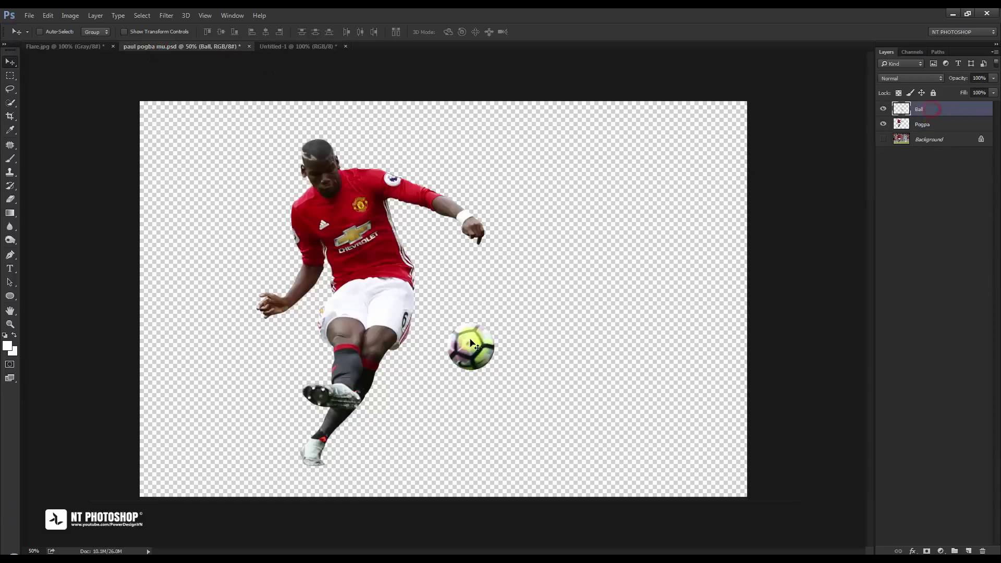
{"action": "left_click_drag", "start_coordinate": [471, 347], "coordinate": [505, 330]}
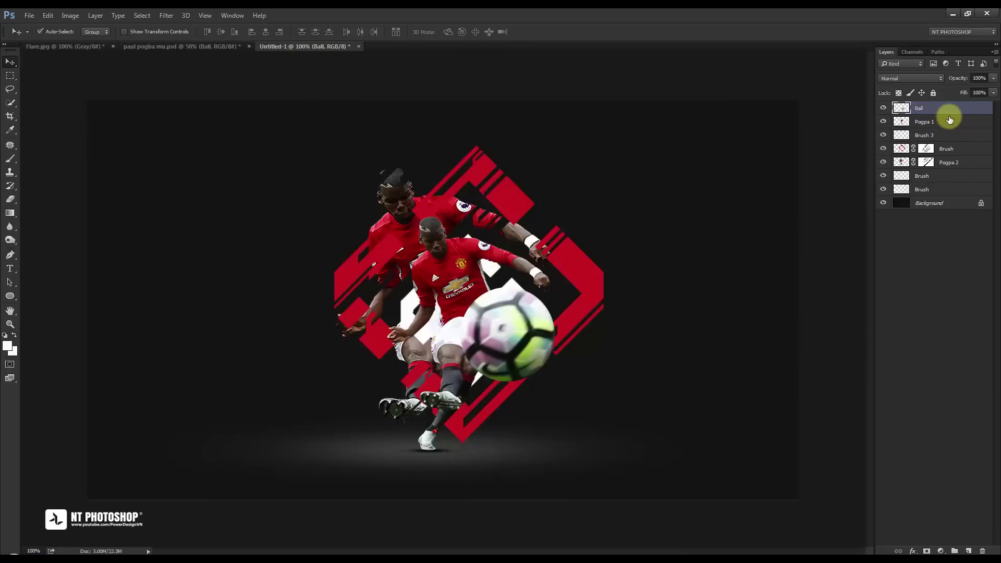
Step: Scale the ball to about 51% and place it beside the lower red frame
{"action": "key", "text": "ctrl+t"}
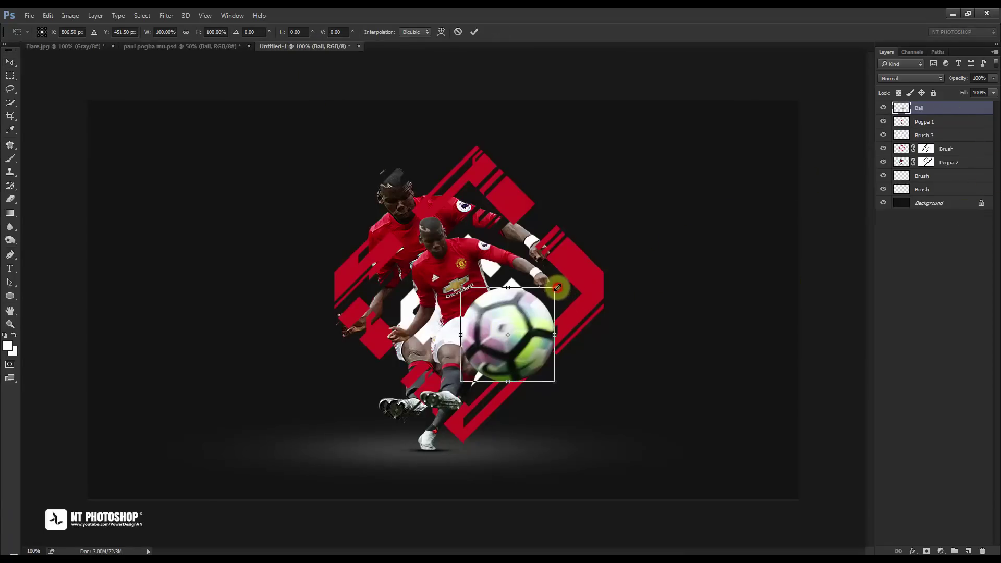
{"action": "left_click_drag", "start_coordinate": [557, 286], "coordinate": [508, 332]}
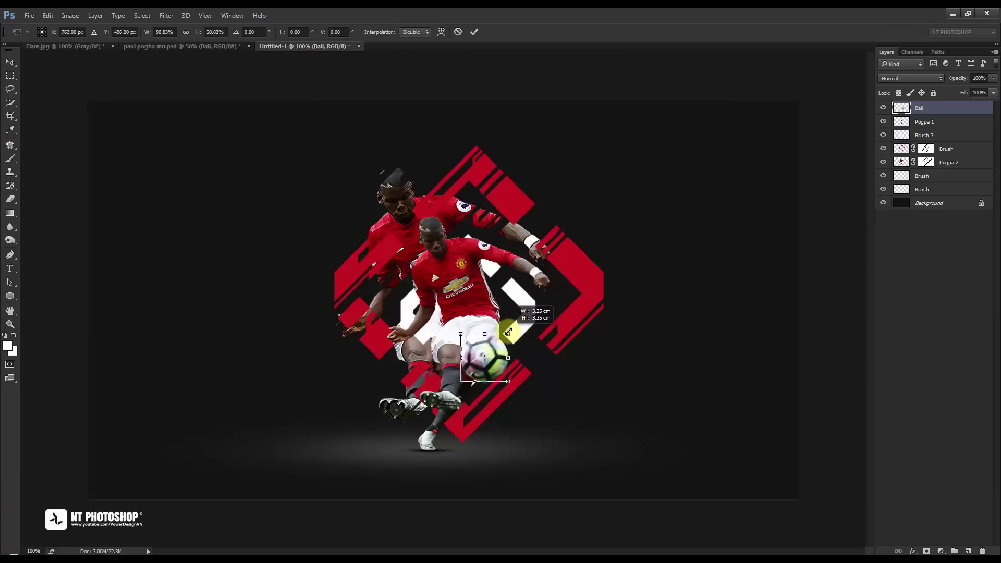
{"action": "left_click", "coordinate": [474, 32]}
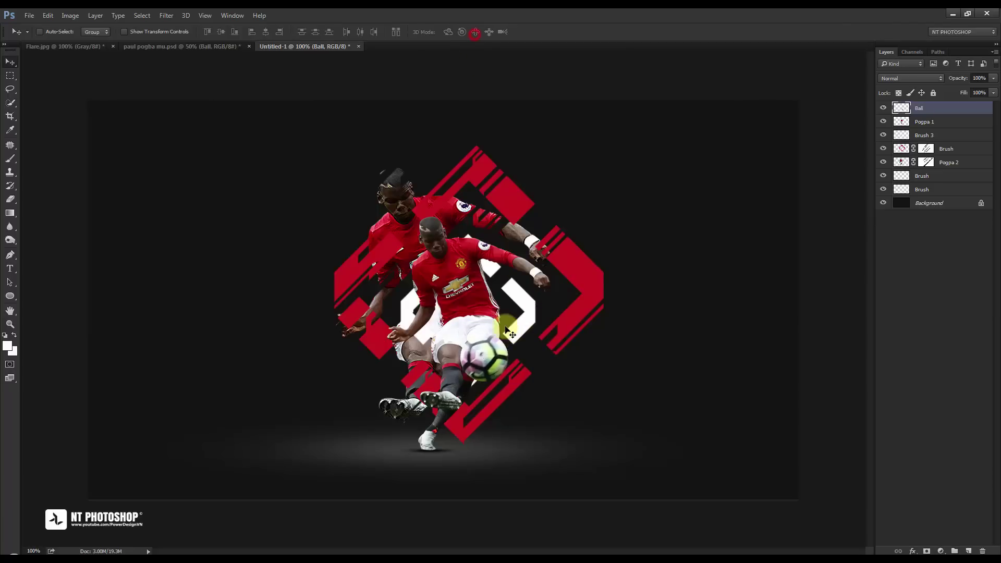
{"action": "left_click_drag", "start_coordinate": [490, 372], "coordinate": [565, 392]}
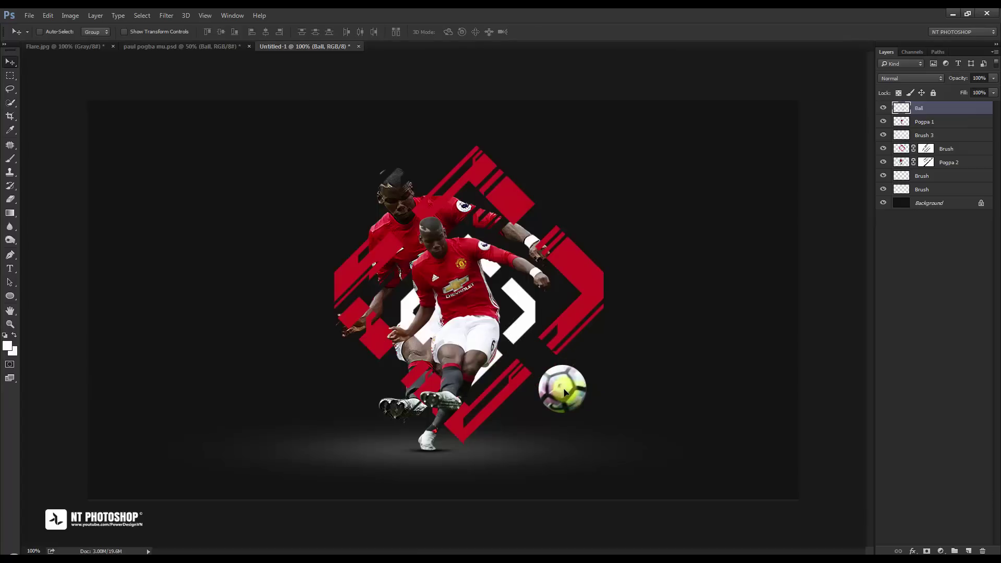
Step: Apply Motion Blur at 24° angle and 26 px distance to the ball, then nudge it beside the frame
{"action": "left_click", "coordinate": [166, 16]}
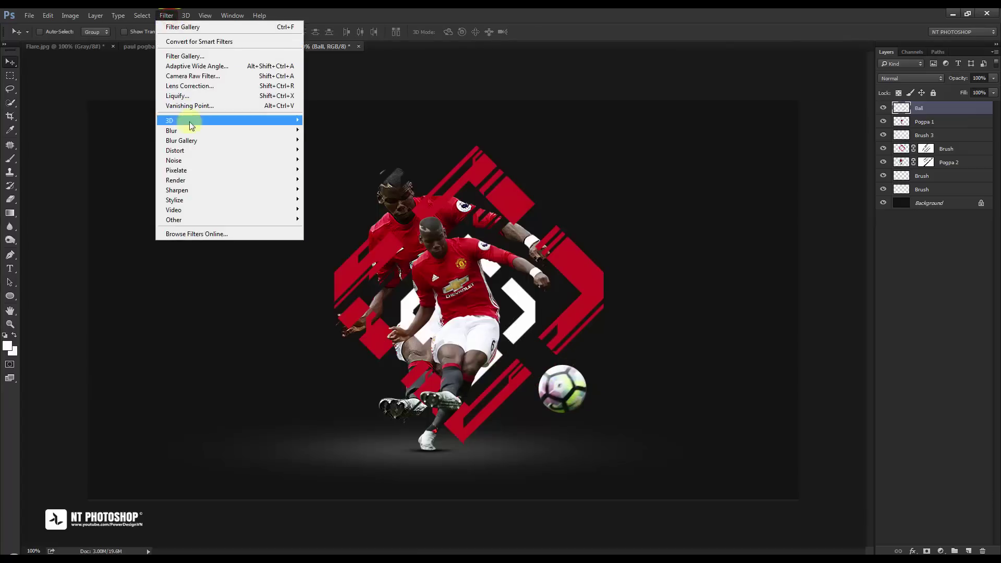
{"action": "mouse_move", "coordinate": [237, 130]}
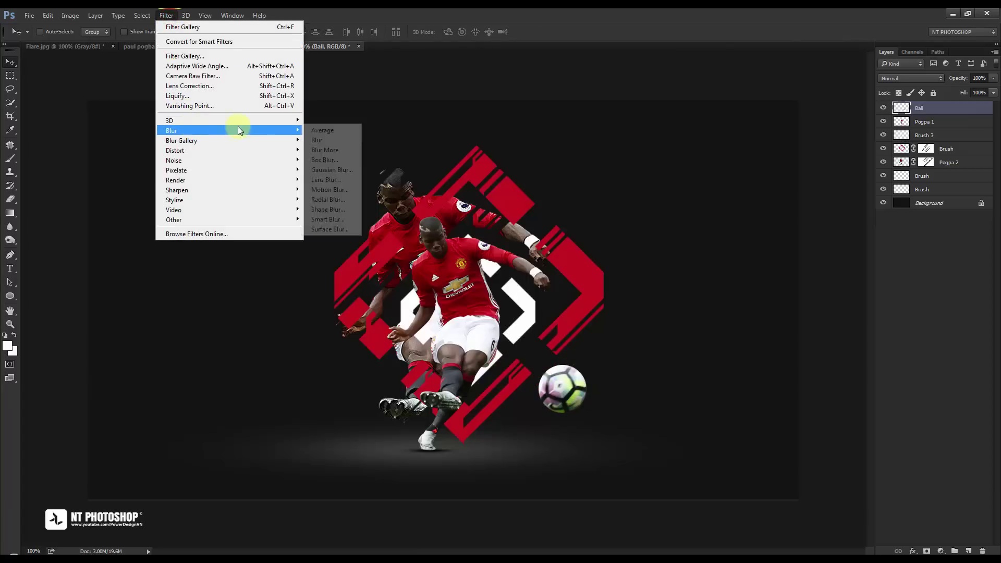
{"action": "left_click", "coordinate": [324, 188]}
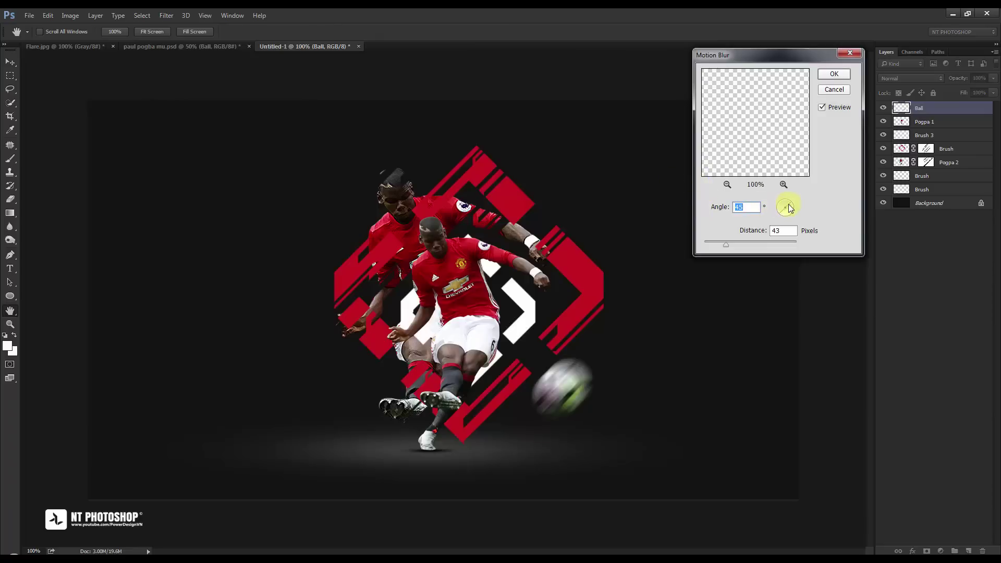
{"action": "left_click_drag", "start_coordinate": [790, 206], "coordinate": [790, 205]}
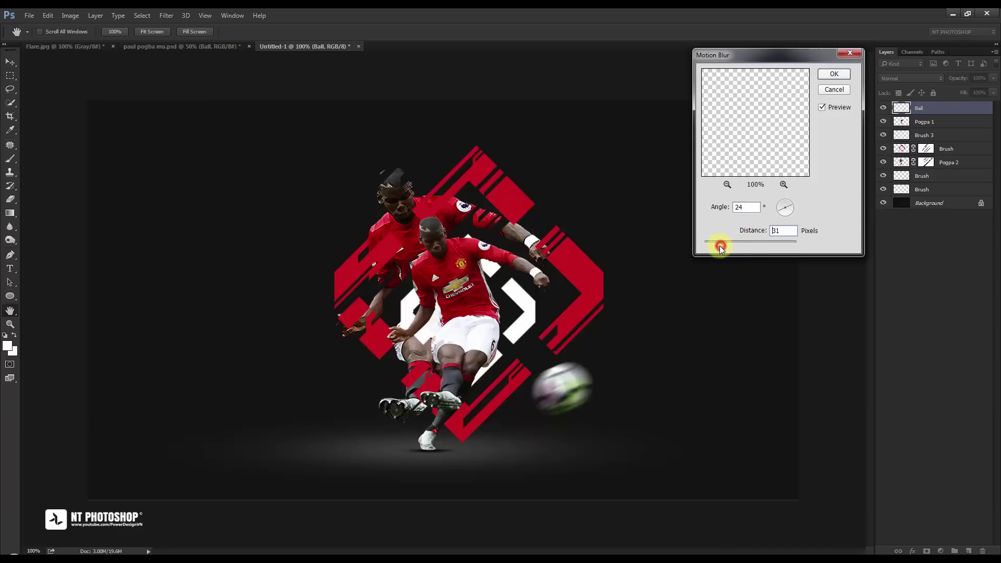
{"action": "left_click_drag", "start_coordinate": [718, 245], "coordinate": [717, 245]}
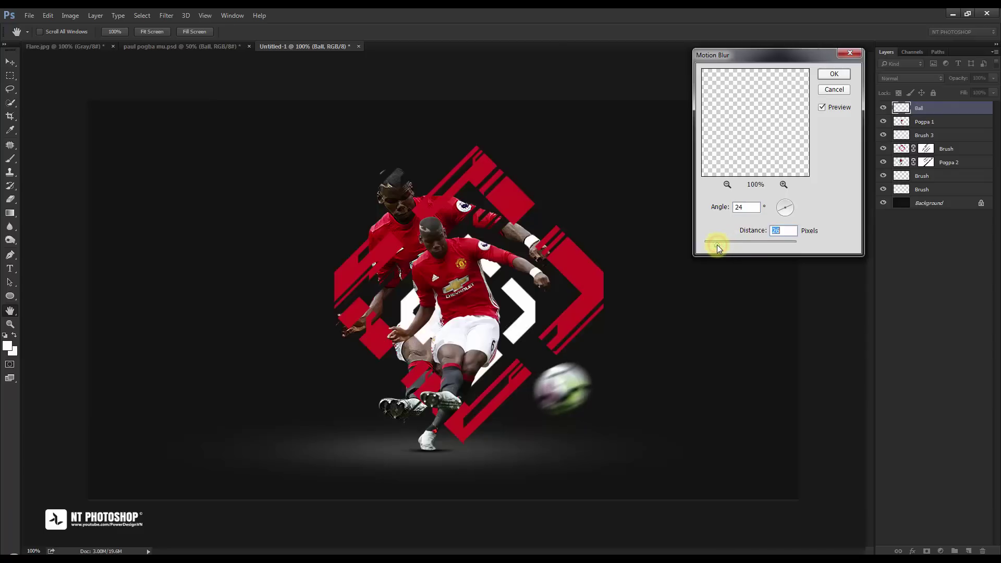
{"action": "left_click_drag", "start_coordinate": [650, 398], "coordinate": [550, 395]}
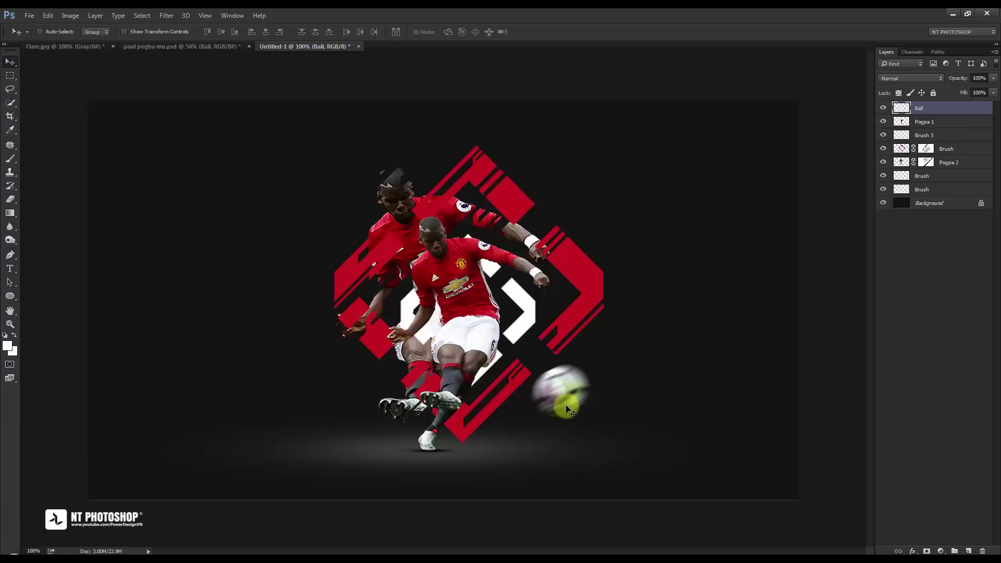
Step: Add a Brightness/Contrast adjustment clipped to the Pogpa 1 player, with its contrast lowered
{"action": "left_click", "coordinate": [920, 267]}
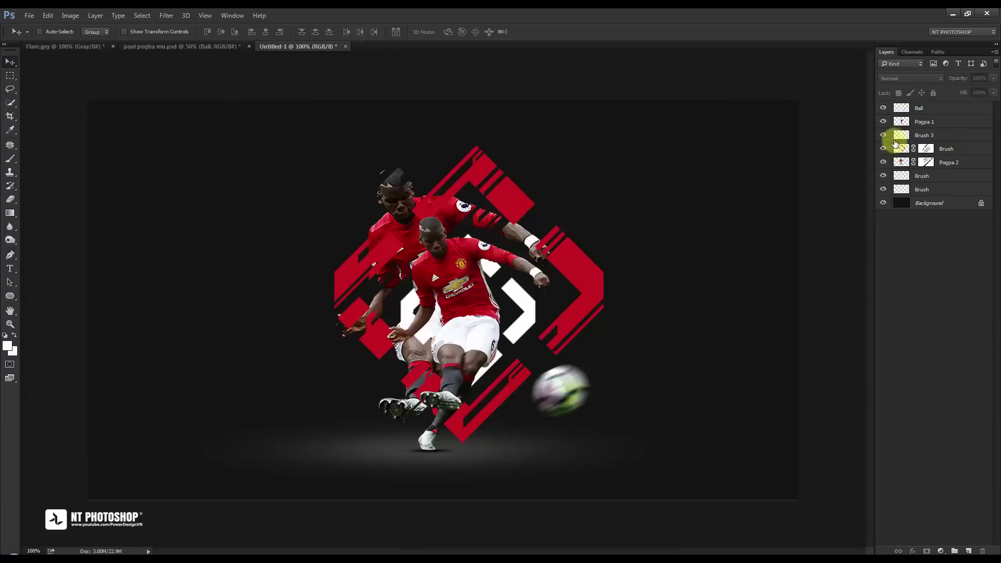
{"action": "left_click", "coordinate": [883, 121]}
{"action": "left_click", "coordinate": [882, 121]}
{"action": "left_click", "coordinate": [940, 122]}
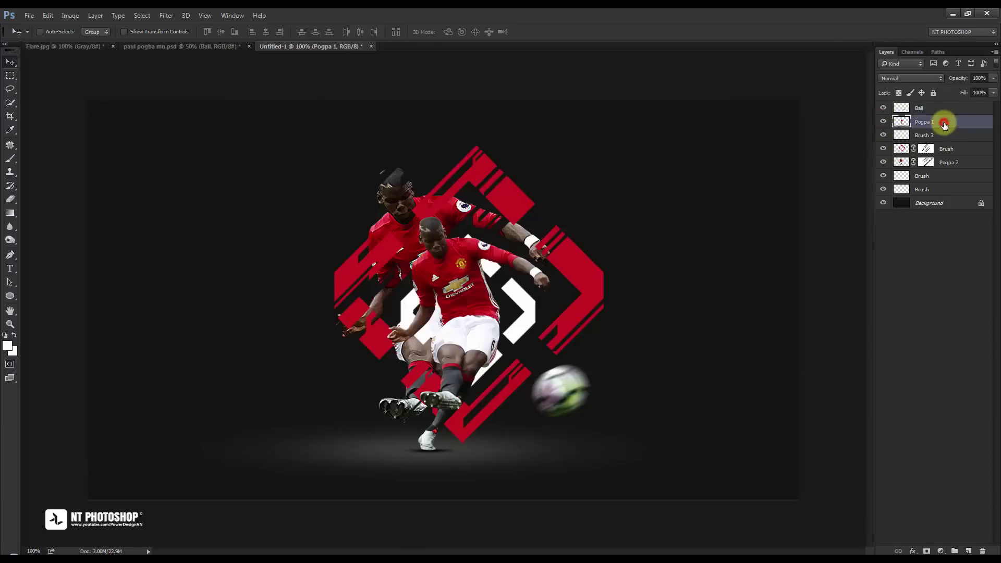
{"action": "left_click", "coordinate": [940, 551]}
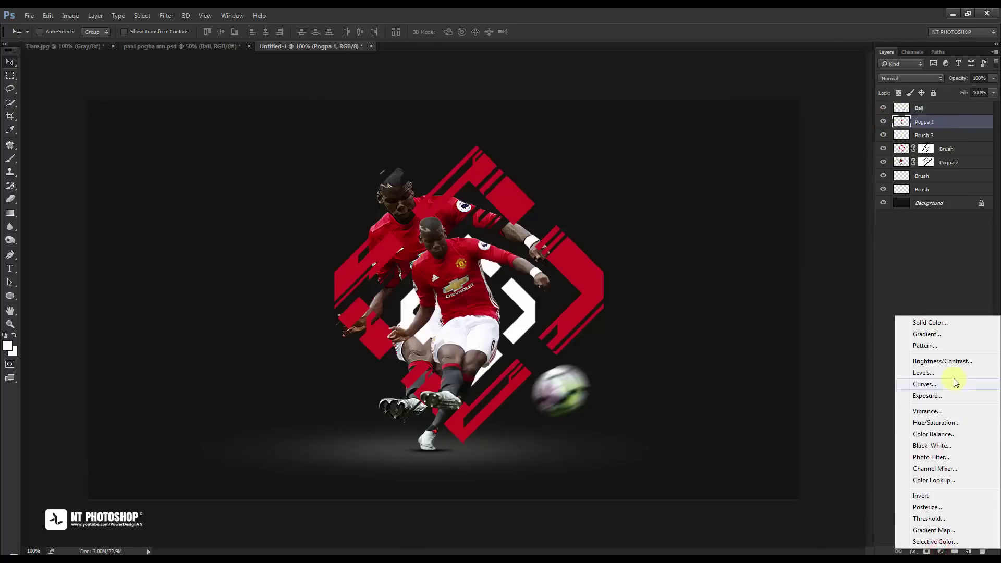
{"action": "left_click", "coordinate": [955, 361]}
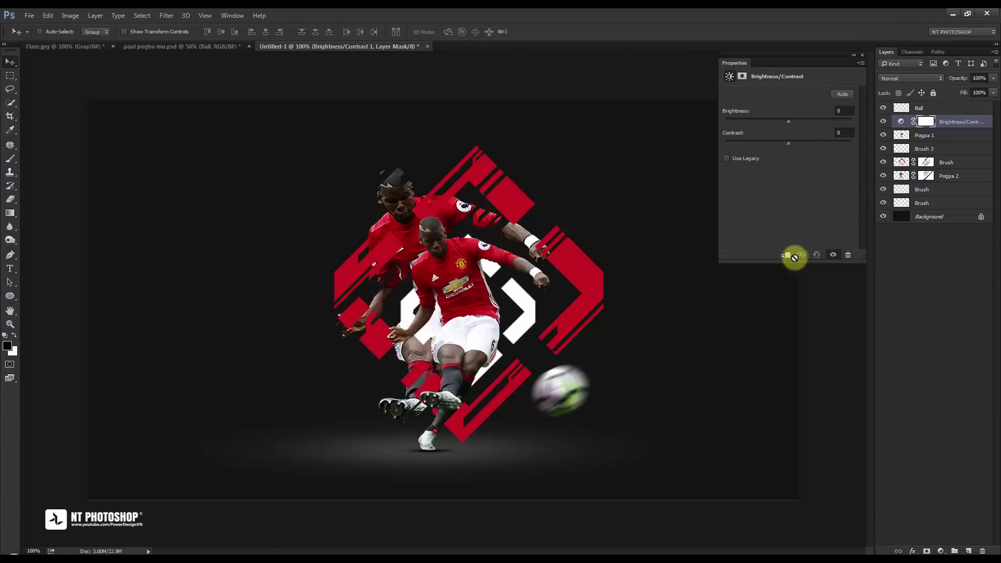
{"action": "left_click", "coordinate": [787, 256]}
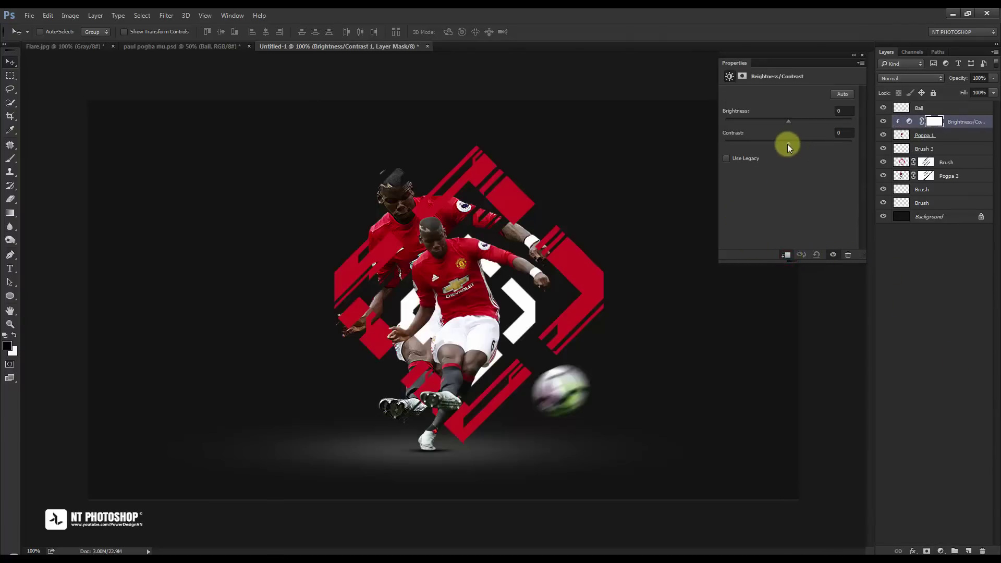
{"action": "left_click_drag", "start_coordinate": [787, 148], "coordinate": [781, 126]}
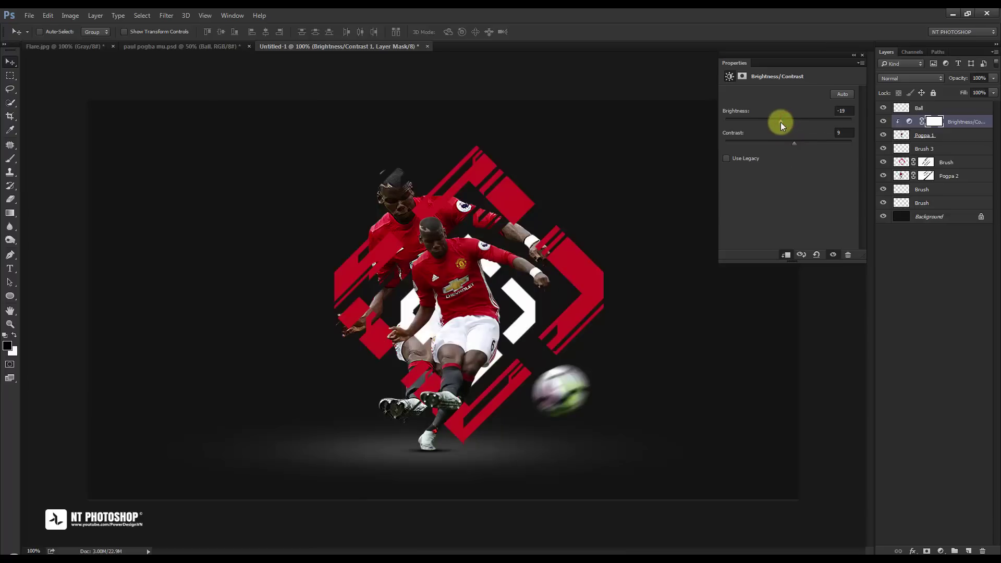
{"action": "left_click", "coordinate": [863, 55]}
{"action": "left_click", "coordinate": [883, 123]}
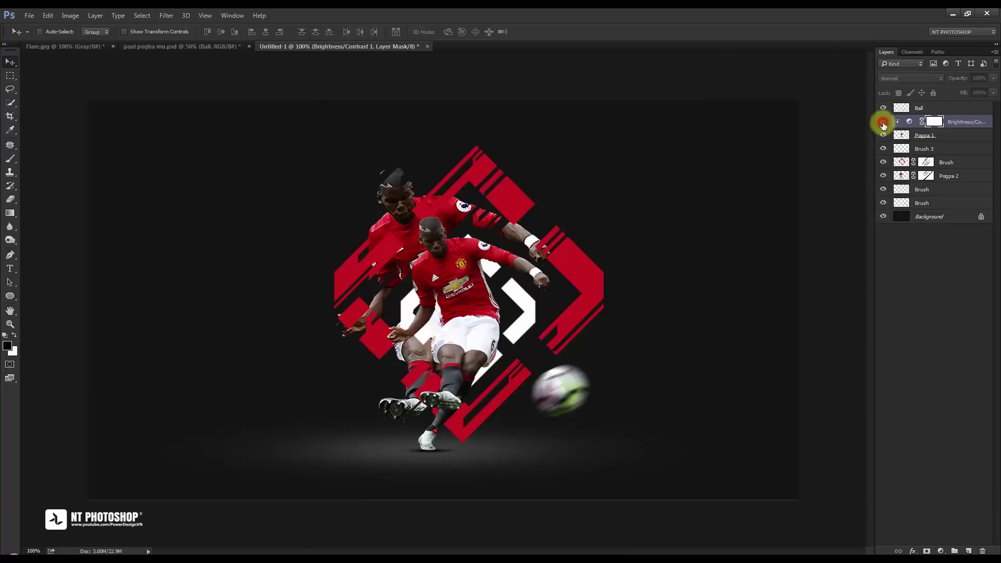
{"action": "left_click", "coordinate": [883, 123]}
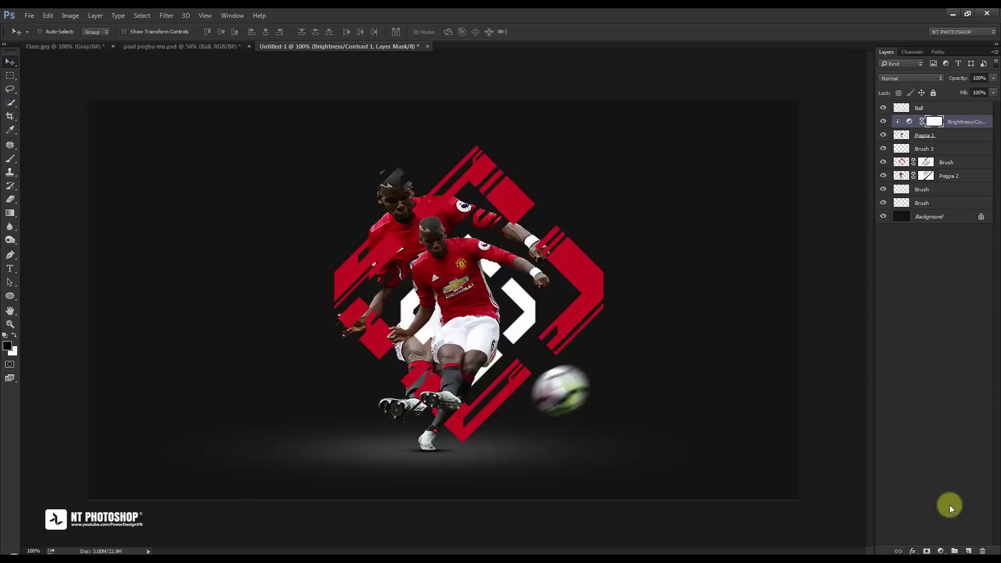
Step: Add a clipped Hue/Saturation adjustment with saturation at -18, then select the Ball layer
{"action": "left_click", "coordinate": [941, 551]}
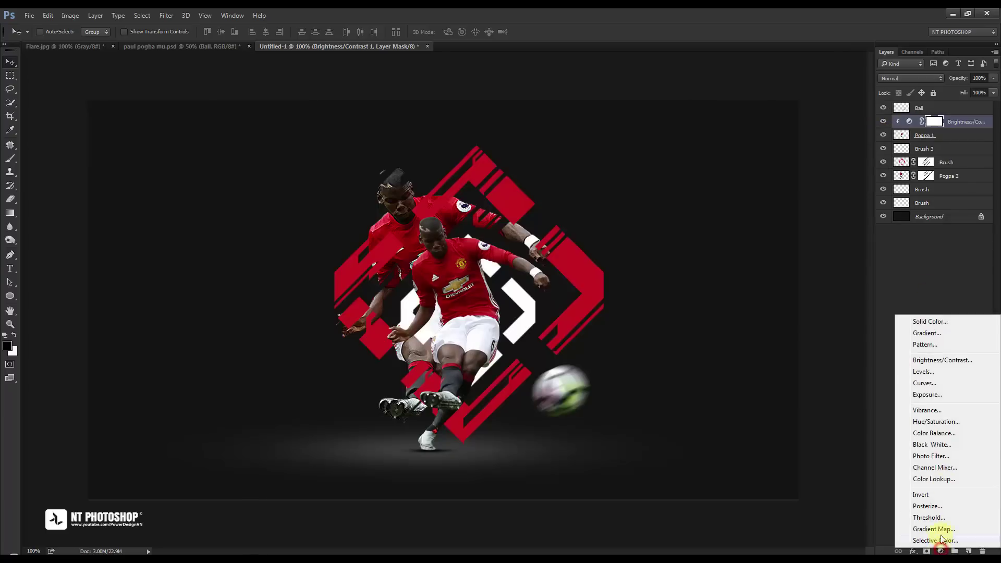
{"action": "left_click", "coordinate": [949, 424]}
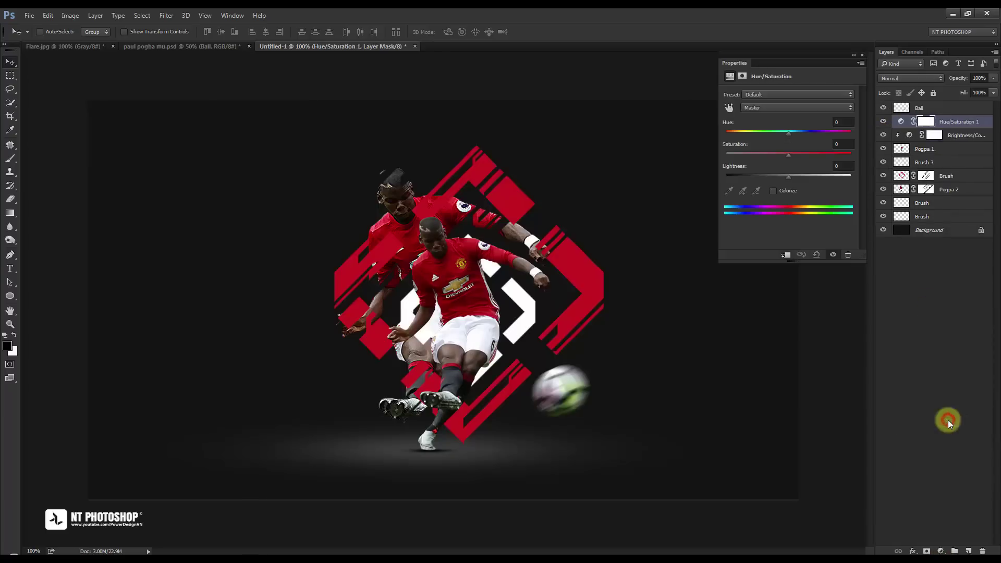
{"action": "left_click", "coordinate": [786, 255]}
{"action": "left_click_drag", "start_coordinate": [789, 156], "coordinate": [767, 158]}
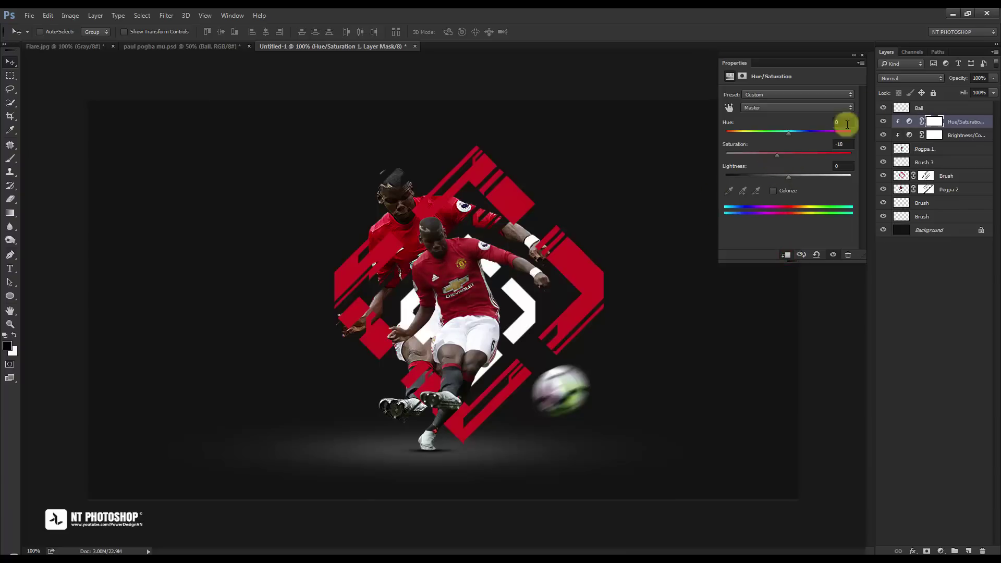
{"action": "left_click", "coordinate": [862, 55]}
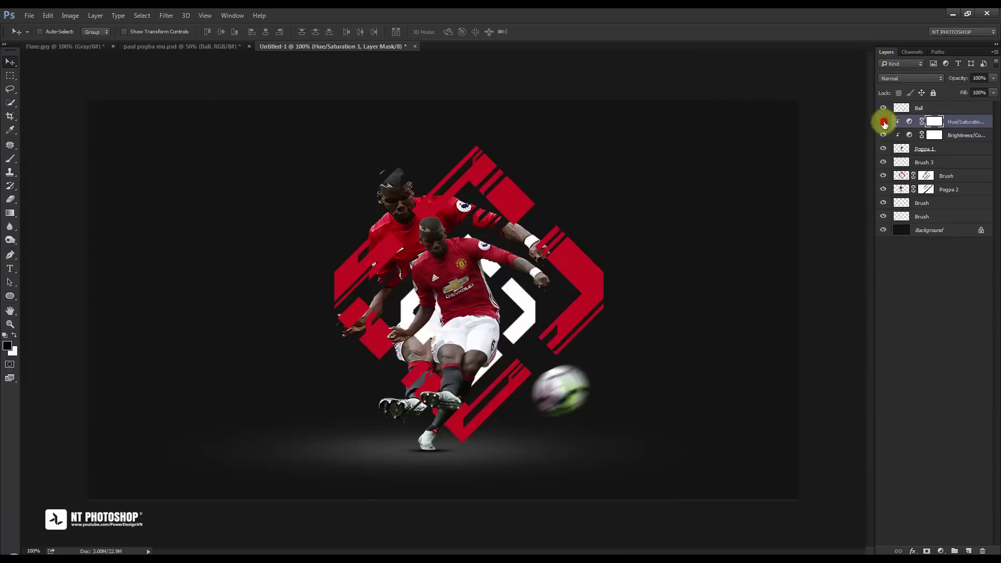
{"action": "left_click", "coordinate": [883, 123]}
{"action": "left_click", "coordinate": [883, 123]}
{"action": "left_click", "coordinate": [911, 280]}
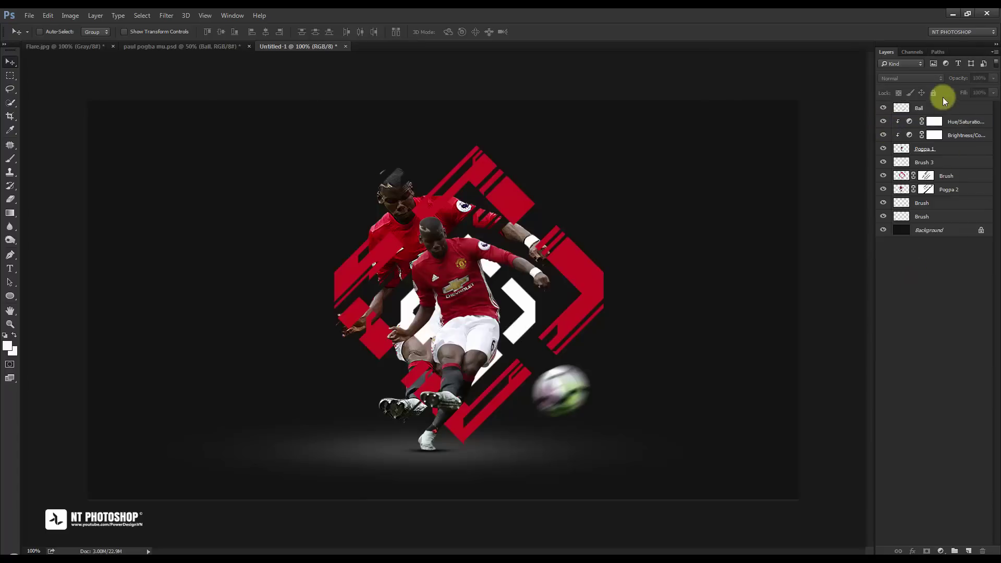
{"action": "left_click", "coordinate": [943, 109]}
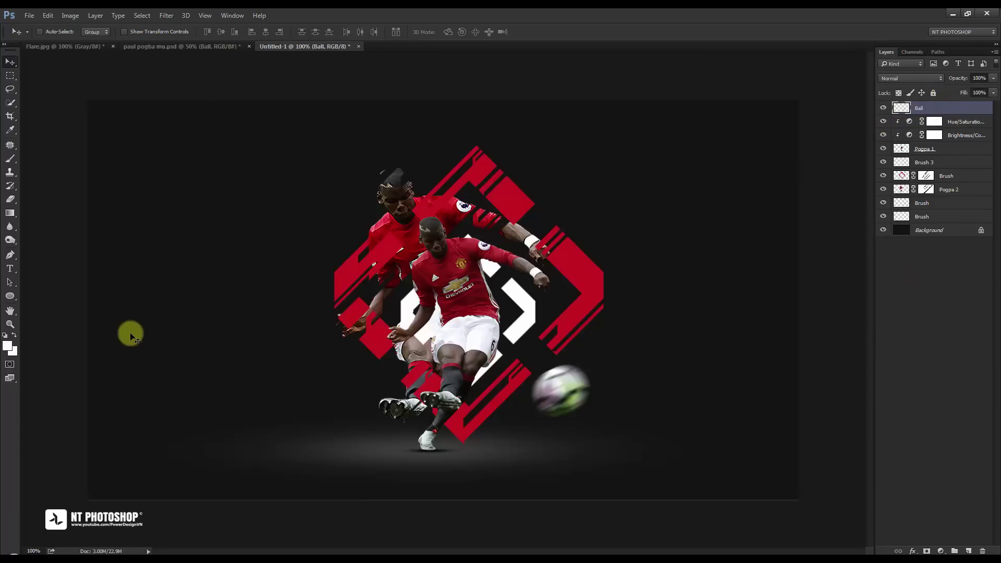
Step: Add white 'PAUL POGPA' text, scale it to about 247% and move it upper right
{"action": "left_click", "coordinate": [10, 269]}
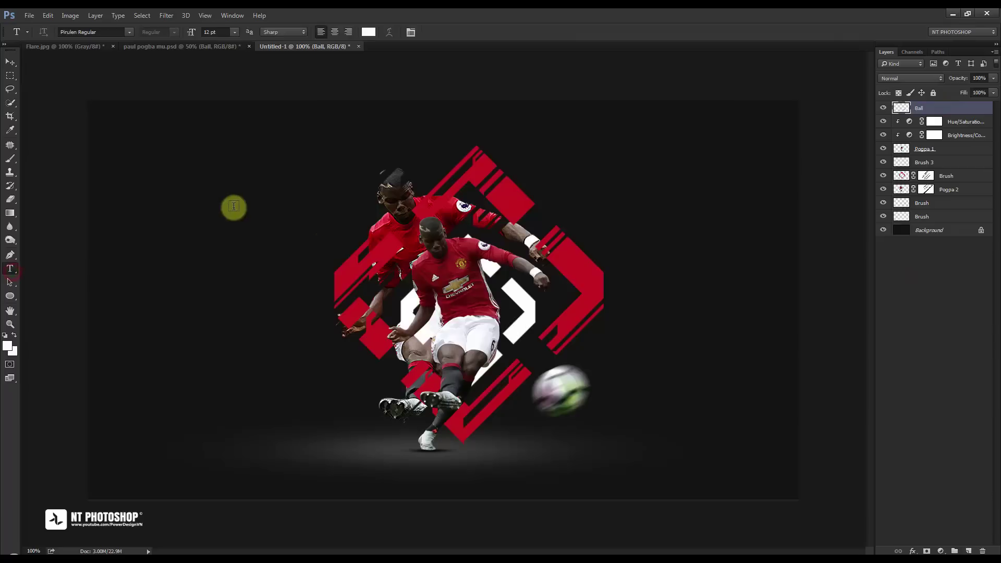
{"action": "left_click", "coordinate": [225, 212]}
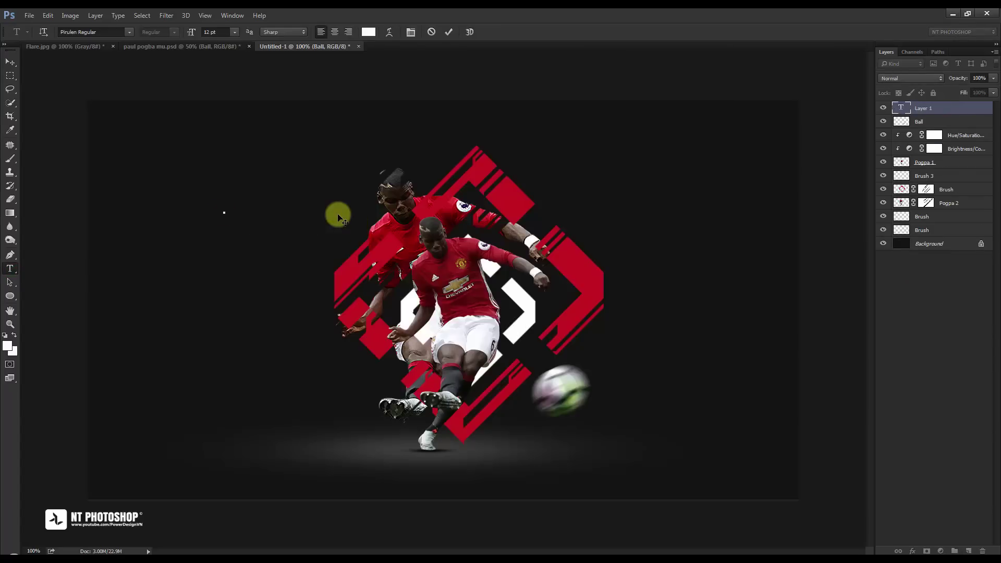
{"action": "type", "text": "PAUL POGPA"}
{"action": "left_click", "coordinate": [10, 61]}
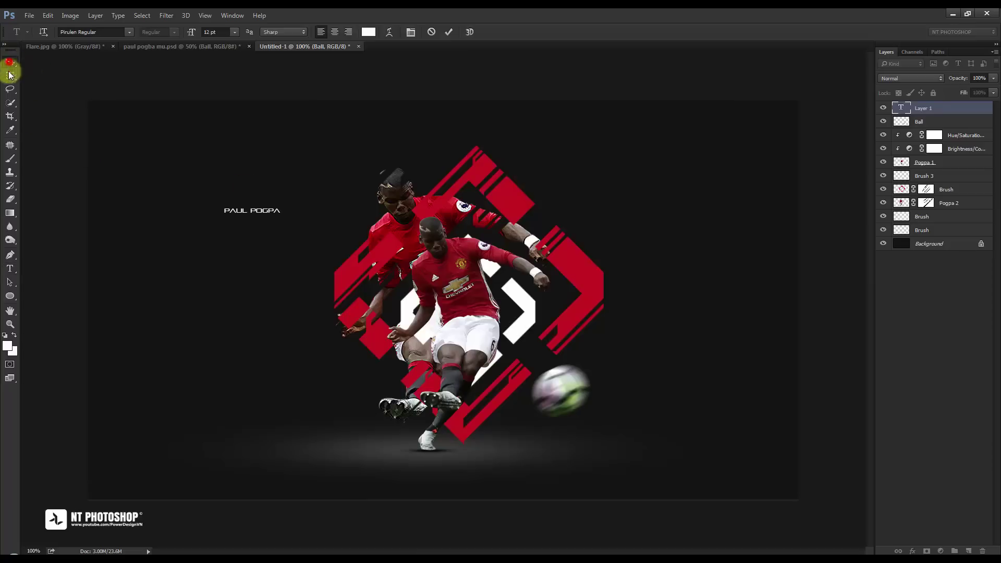
{"action": "key", "text": "ctrl+t"}
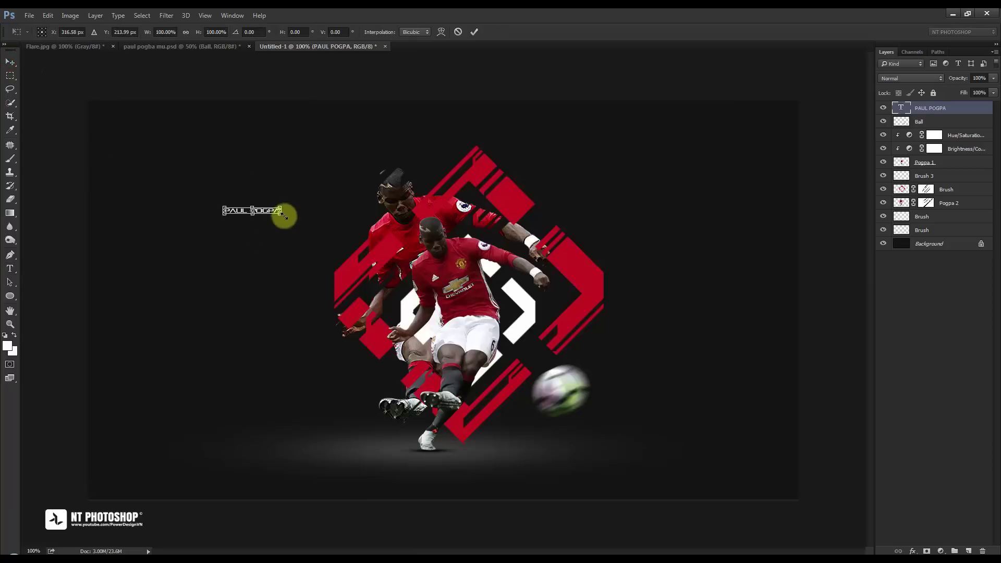
{"action": "left_click_drag", "start_coordinate": [282, 214], "coordinate": [361, 266]}
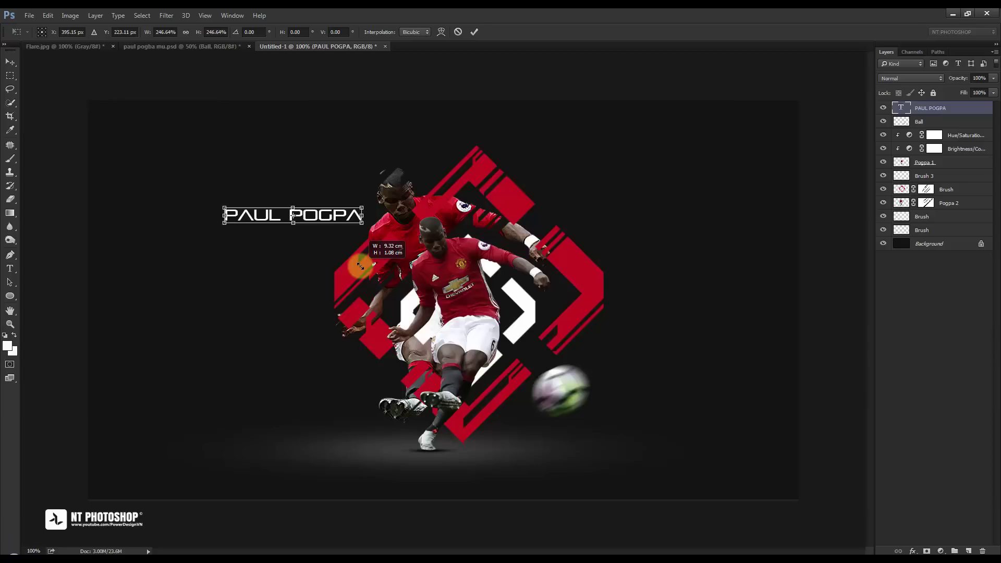
{"action": "left_click", "coordinate": [474, 32]}
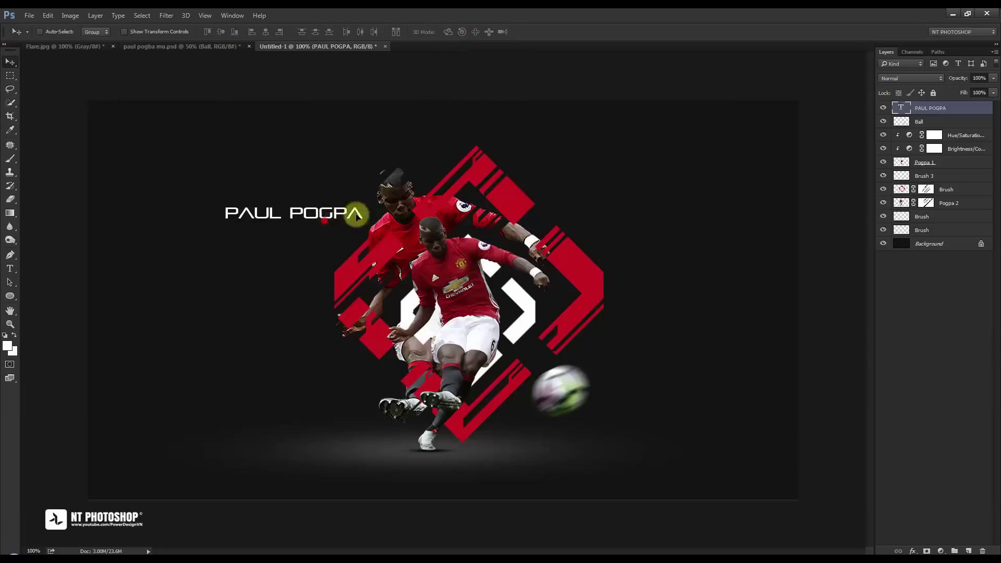
{"action": "left_click_drag", "start_coordinate": [356, 216], "coordinate": [632, 207]}
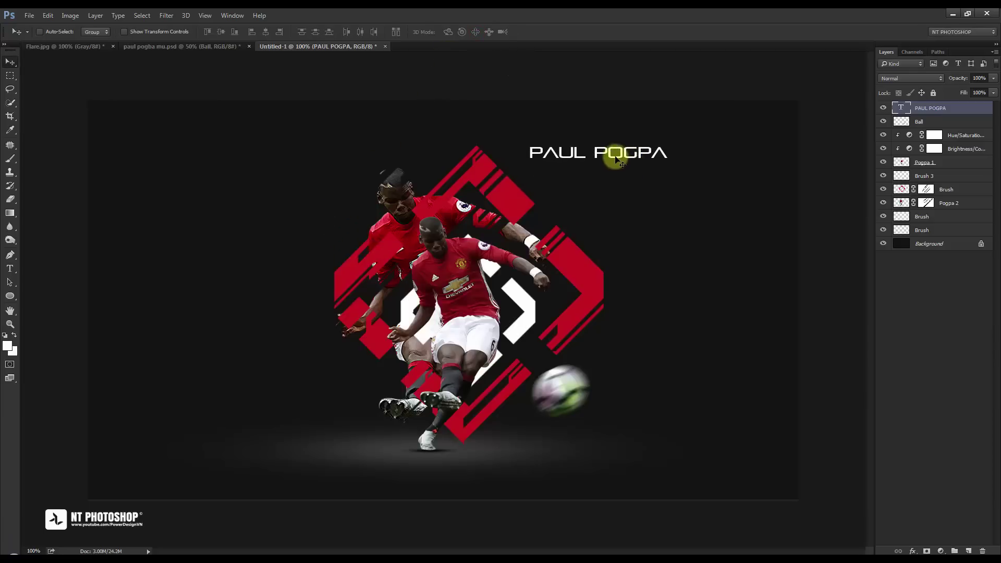
Step: Rotate the PAUL POGPA text about 45° around its bottom-left corner
{"action": "left_click_drag", "start_coordinate": [615, 158], "coordinate": [616, 163]}
{"action": "key", "text": "ctrl+plus"}
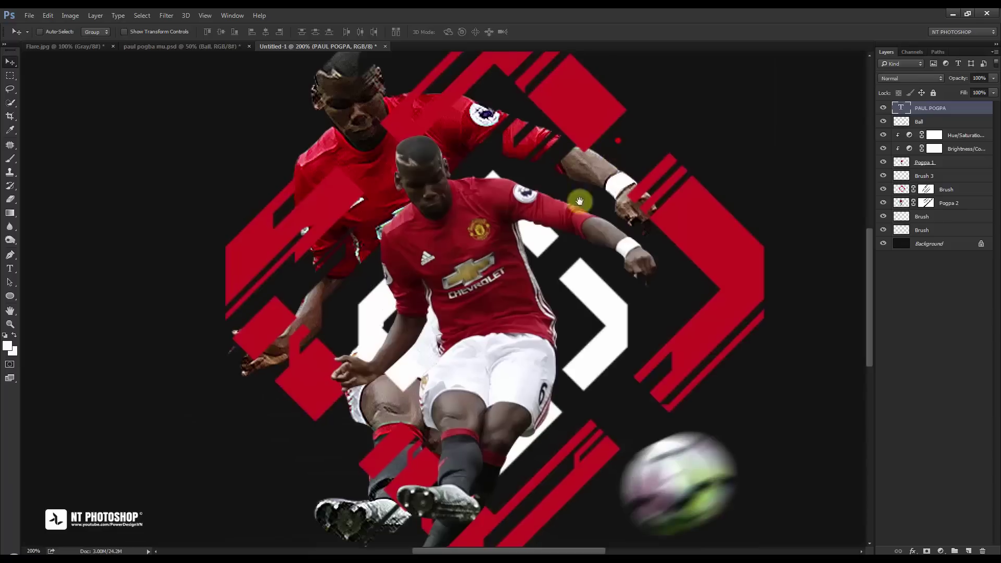
{"action": "left_click_drag", "start_coordinate": [577, 197], "coordinate": [494, 306]}
{"action": "left_click_drag", "start_coordinate": [713, 193], "coordinate": [644, 194]}
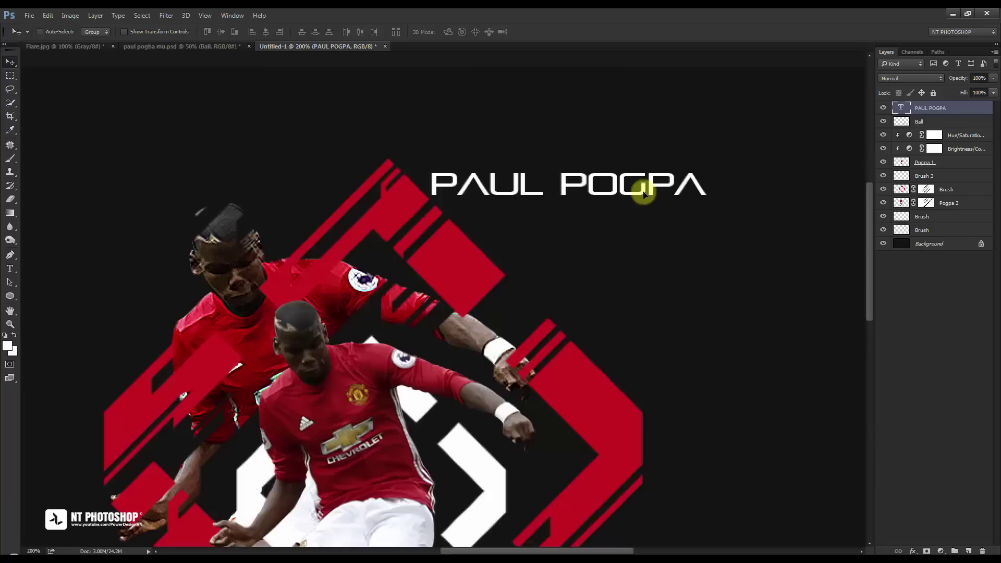
{"action": "key", "text": "ctrl+t"}
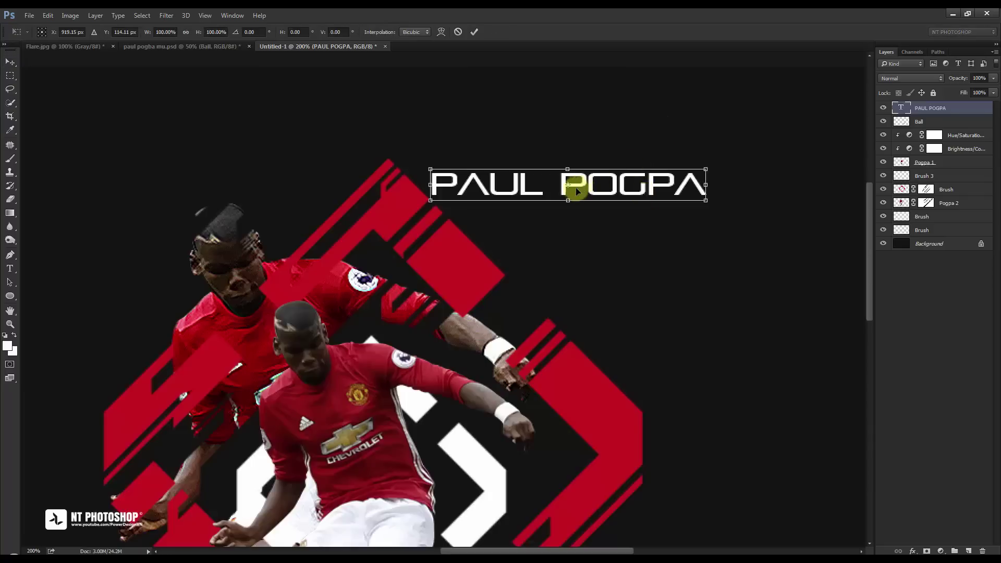
{"action": "left_click_drag", "start_coordinate": [569, 188], "coordinate": [432, 207]}
{"action": "left_click_drag", "start_coordinate": [721, 210], "coordinate": [604, 385]}
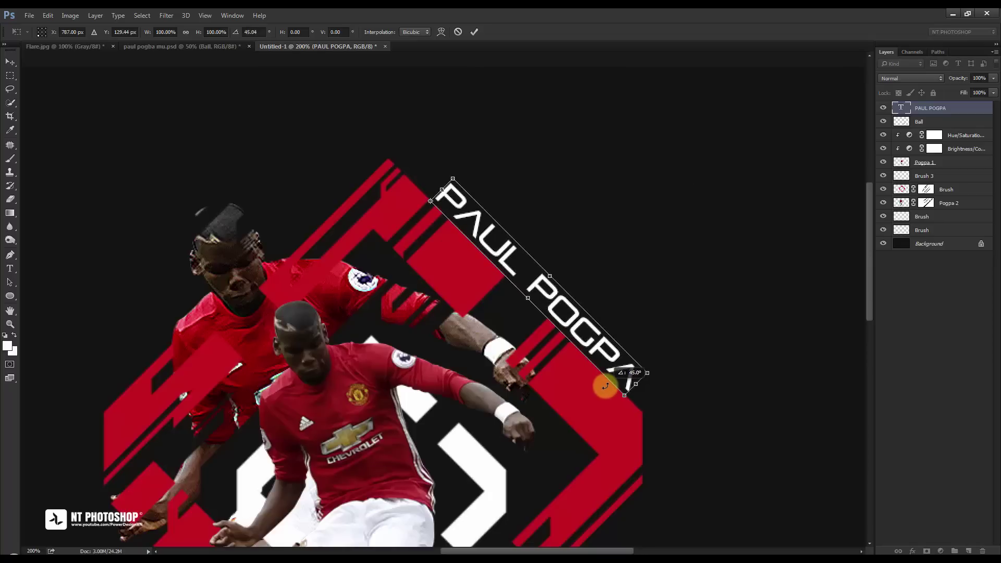
{"action": "left_click", "coordinate": [474, 32]}
Step: Scale the diagonal title to about 129% and fit it along the diamond's upper-right edge
{"action": "key", "text": "ctrl+t"}
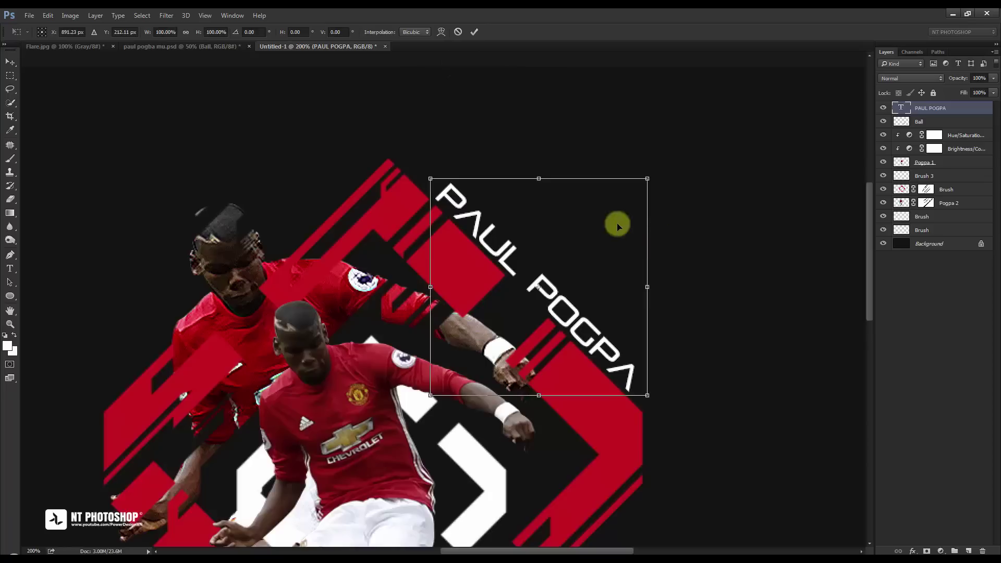
{"action": "left_click_drag", "start_coordinate": [648, 177], "coordinate": [681, 163]}
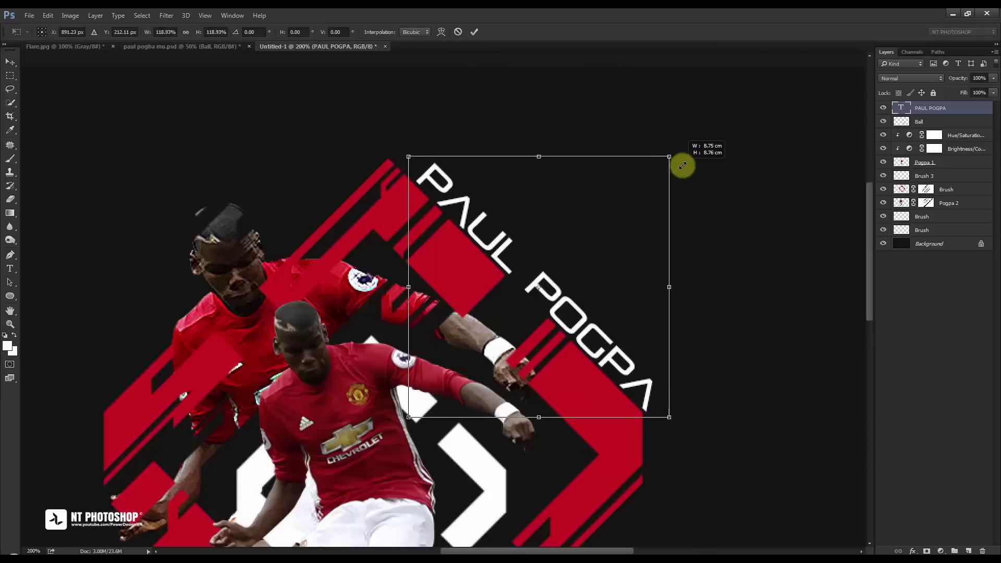
{"action": "left_click_drag", "start_coordinate": [599, 244], "coordinate": [576, 211]}
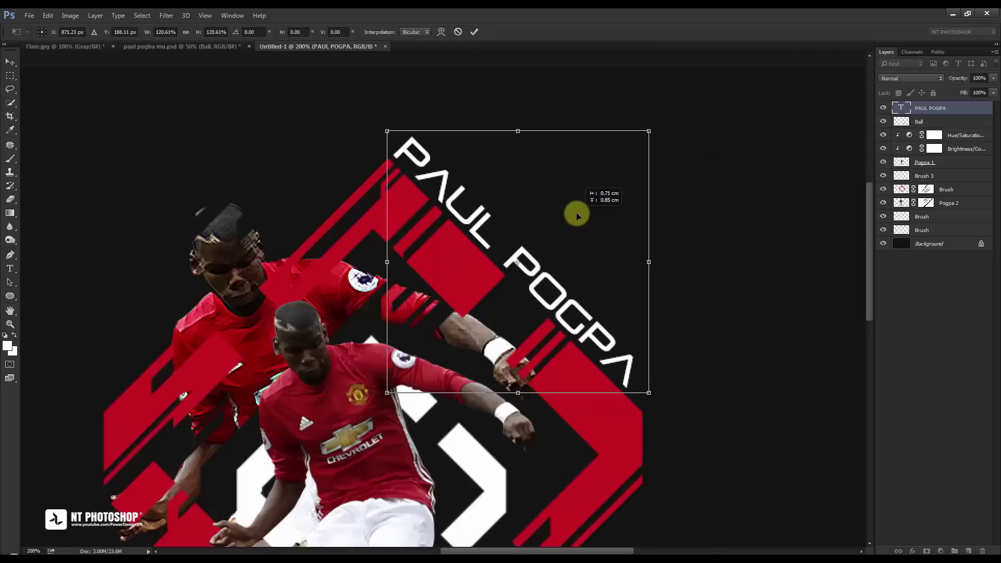
{"action": "left_click_drag", "start_coordinate": [648, 391], "coordinate": [664, 407]}
{"action": "mouse_move", "coordinate": [580, 326]}
{"action": "left_mouse_down"}
{"action": "mouse_move", "coordinate": [595, 336]}
{"action": "mouse_move", "coordinate": [583, 325]}
{"action": "left_mouse_up"}
{"action": "left_click_drag", "start_coordinate": [665, 391], "coordinate": [668, 409]}
{"action": "mouse_move", "coordinate": [640, 371]}
{"action": "left_mouse_down"}
{"action": "mouse_move", "coordinate": [652, 373]}
{"action": "mouse_move", "coordinate": [639, 370]}
{"action": "left_mouse_up"}
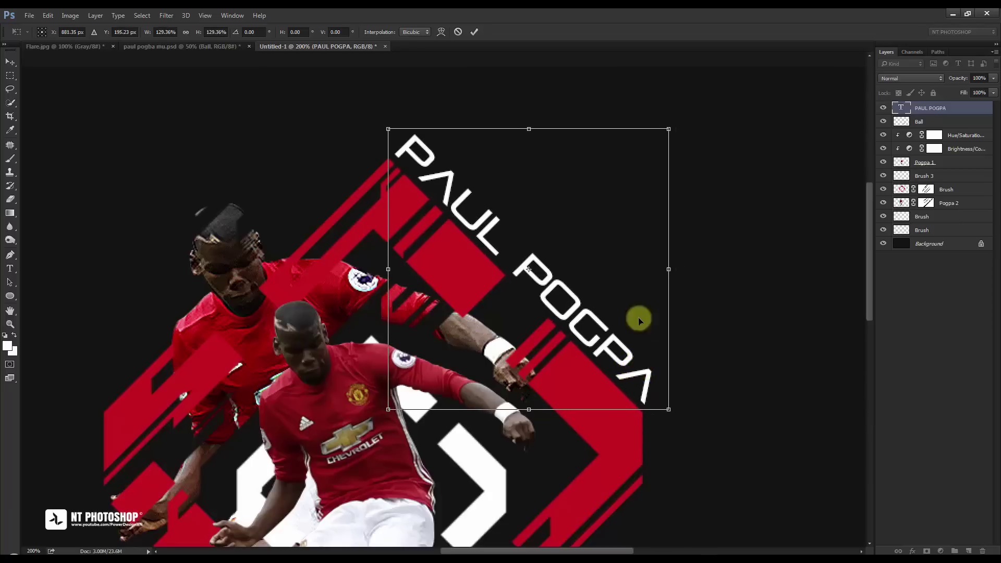
{"action": "left_click", "coordinate": [479, 35]}
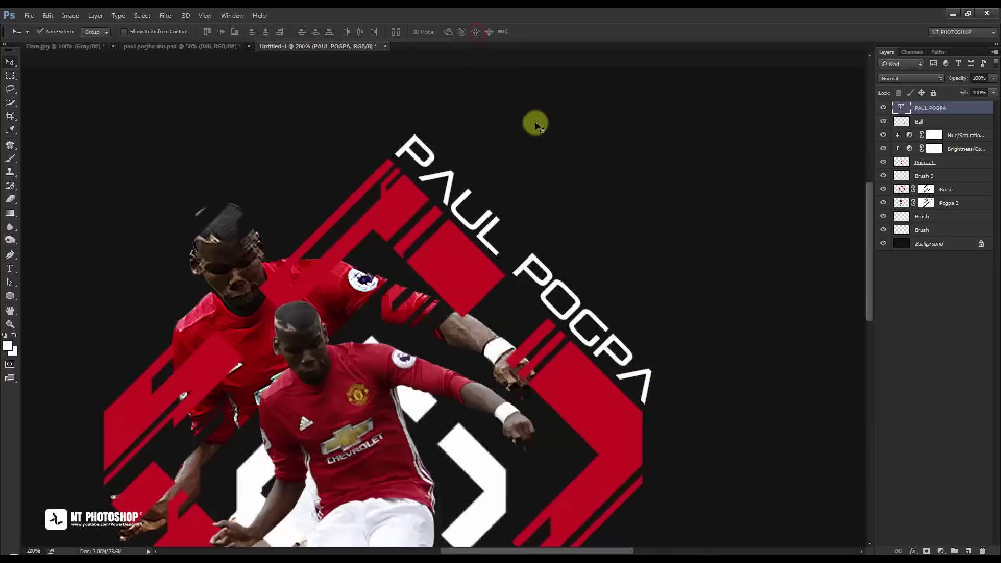
{"action": "key", "text": "ctrl+minus"}
{"action": "key", "text": "ctrl+minus"}
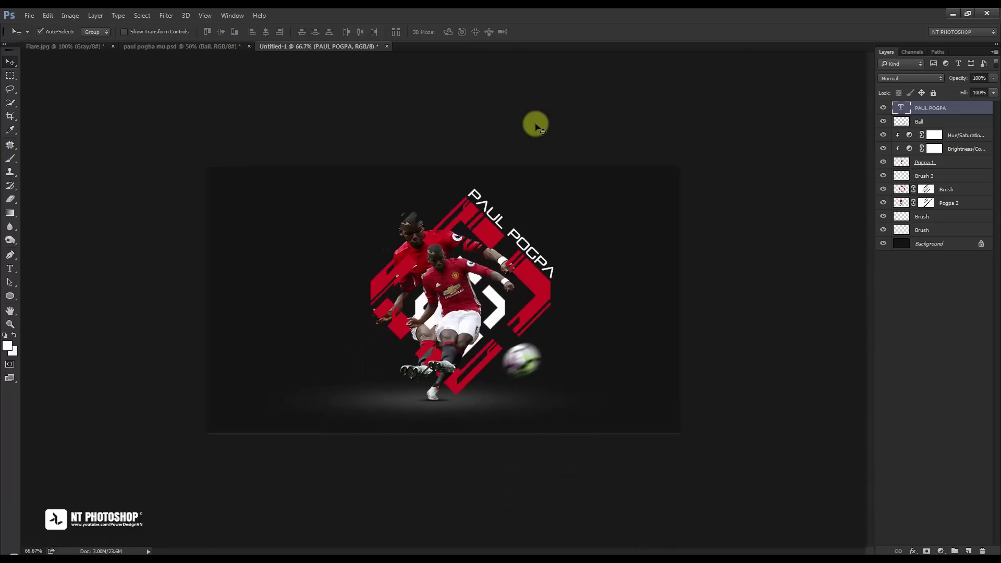
Step: Crop Flare.jpg to the lens-flare streak and drag it into the poster as Layer 1
{"action": "key", "text": "ctrl+plus"}
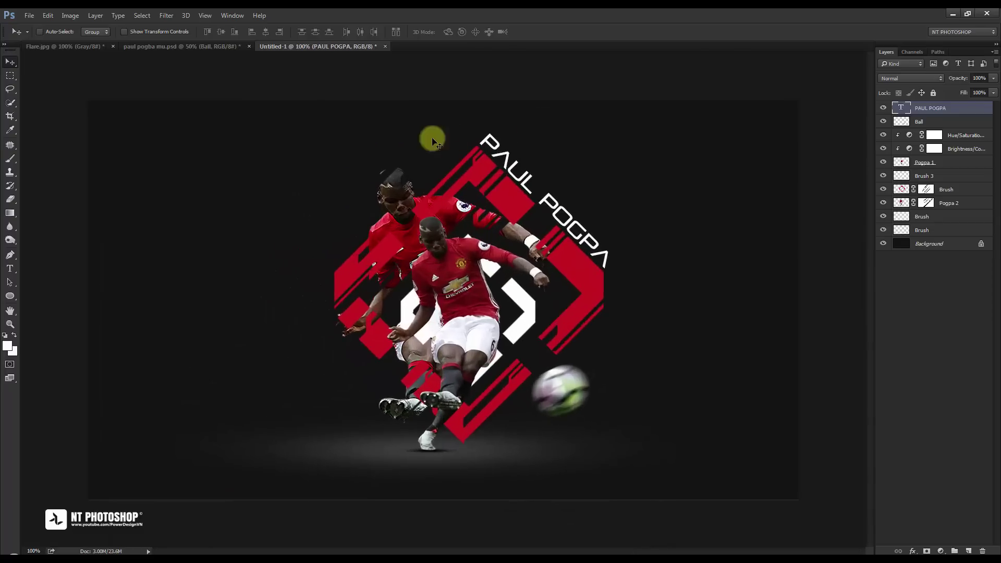
{"action": "left_click", "coordinate": [50, 45]}
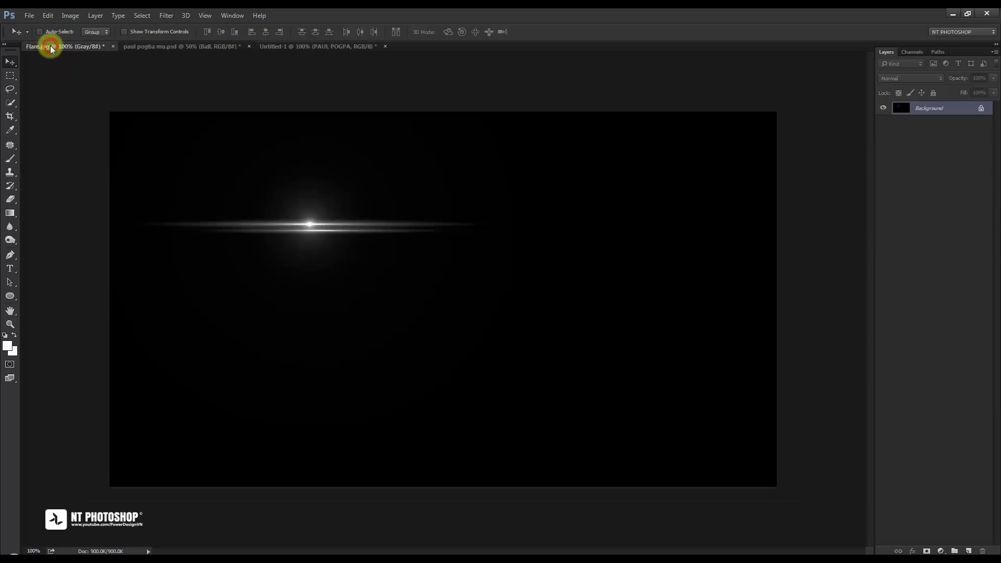
{"action": "left_click", "coordinate": [9, 76]}
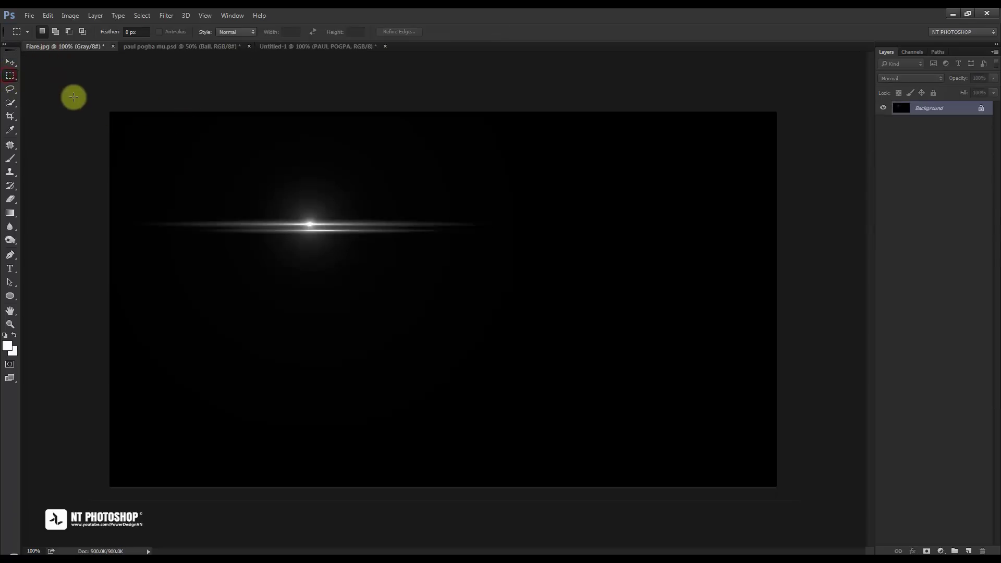
{"action": "left_click_drag", "start_coordinate": [74, 97], "coordinate": [521, 327]}
{"action": "left_click", "coordinate": [70, 15]}
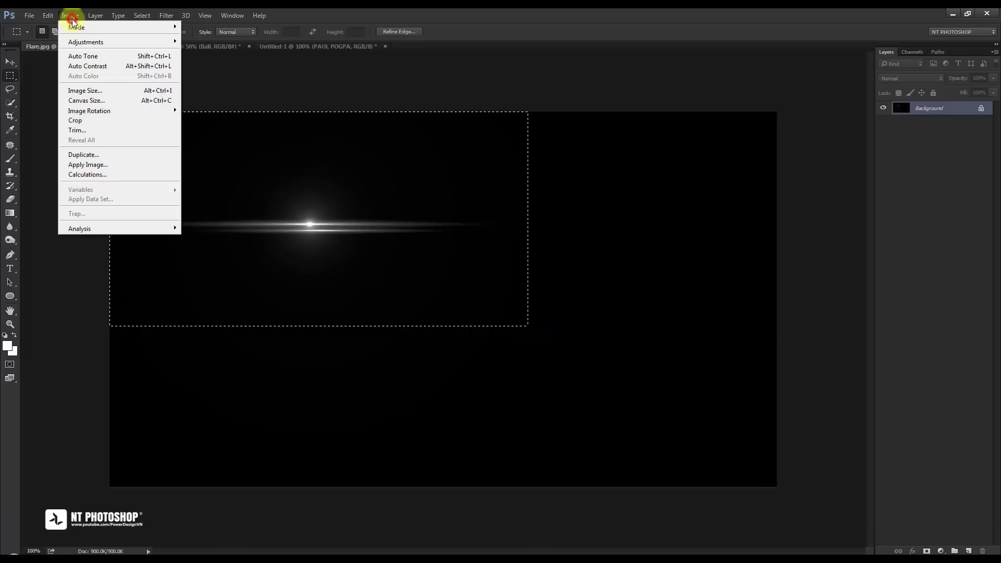
{"action": "left_click", "coordinate": [92, 119]}
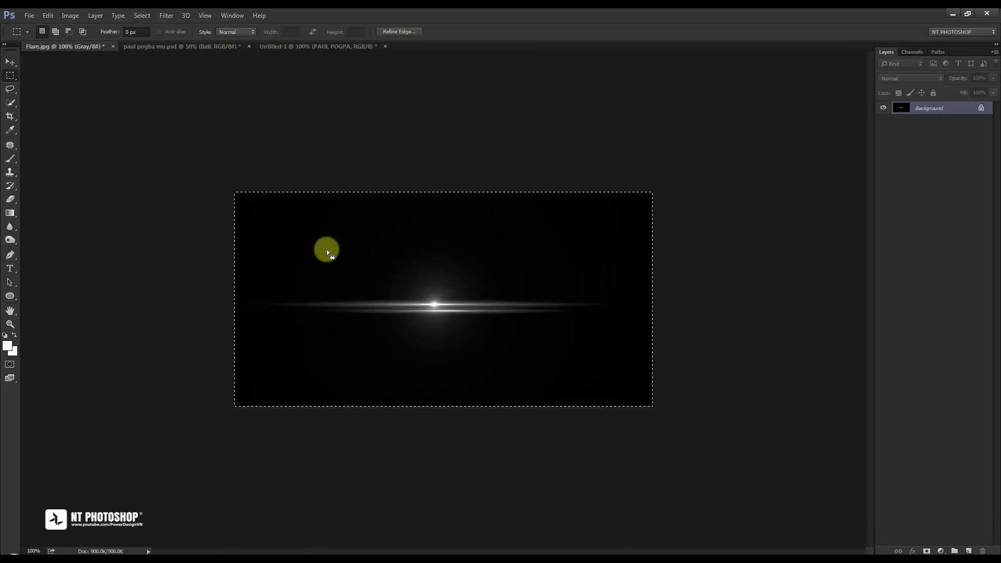
{"action": "left_click", "coordinate": [10, 61]}
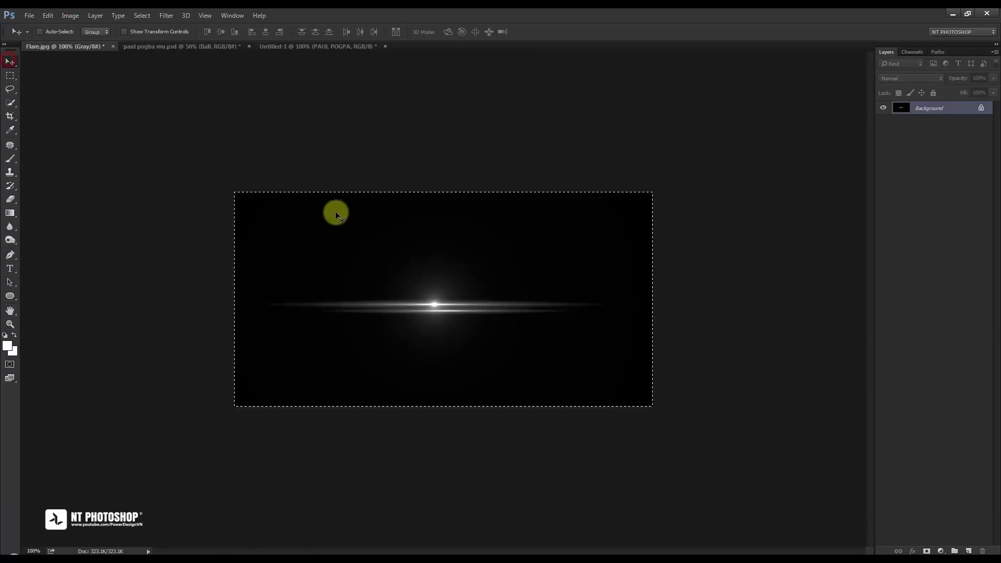
{"action": "left_click_drag", "start_coordinate": [333, 229], "coordinate": [331, 142]}
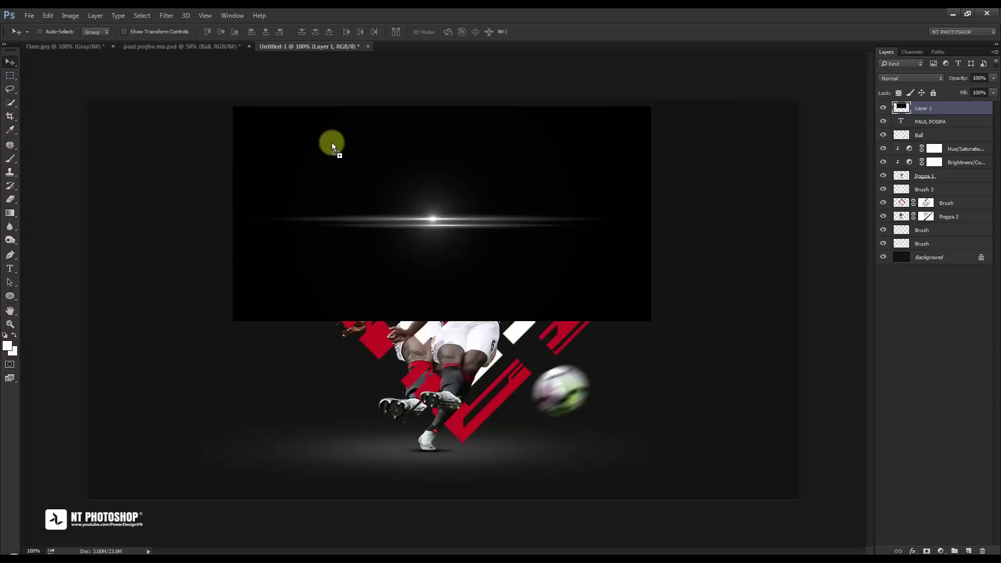
Step: Position the flare over the upper poster and set its blend mode to Screen
{"action": "left_click_drag", "start_coordinate": [401, 197], "coordinate": [390, 221]}
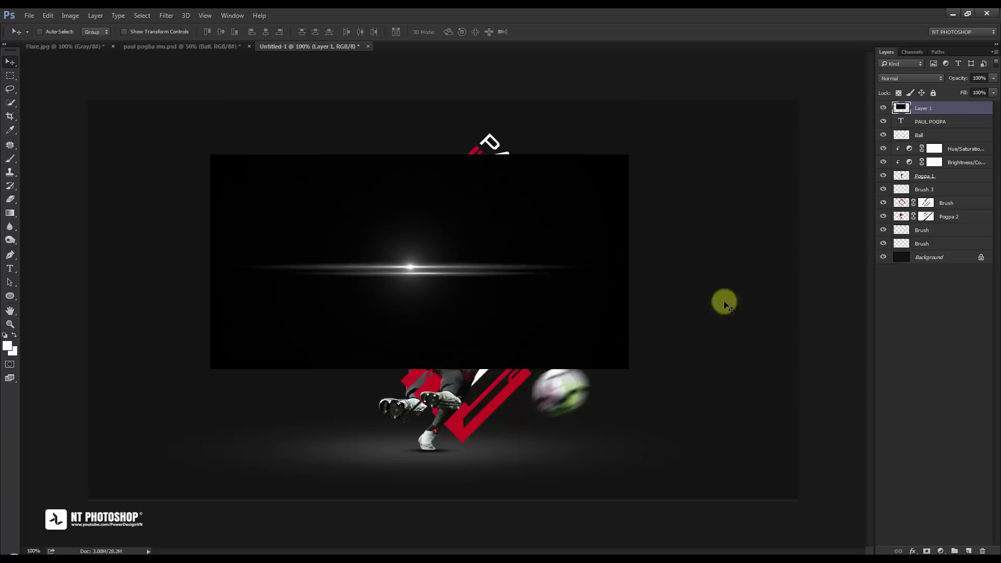
{"action": "left_click", "coordinate": [920, 79]}
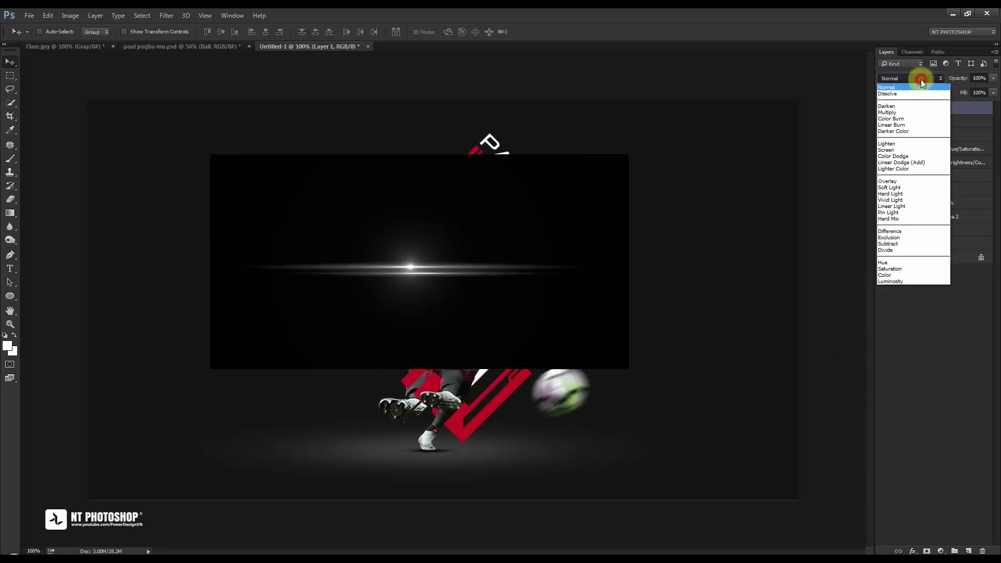
{"action": "left_click", "coordinate": [919, 149]}
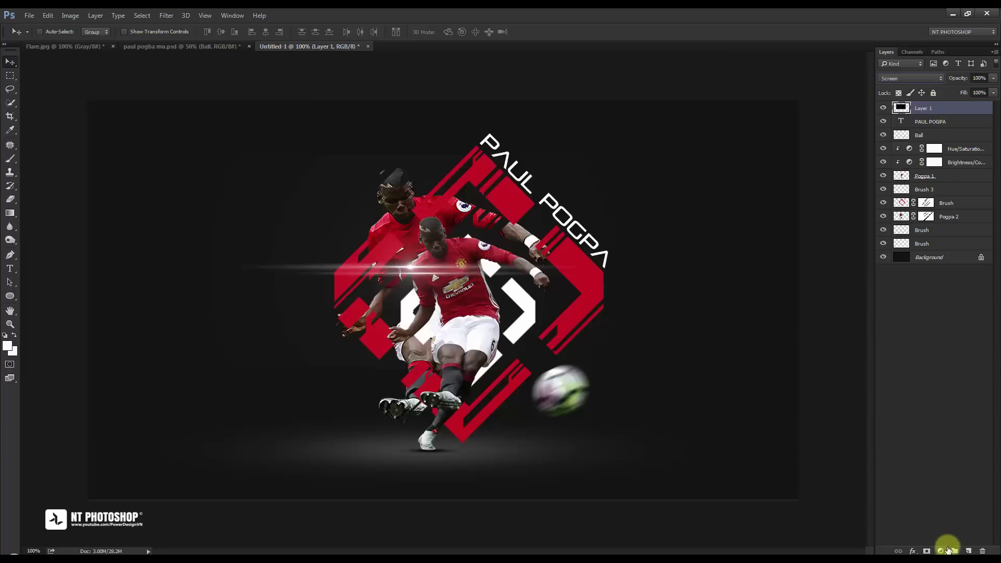
Step: Add a Levels adjustment clipped to the flare with black input 56, then select both layers
{"action": "left_click", "coordinate": [941, 551]}
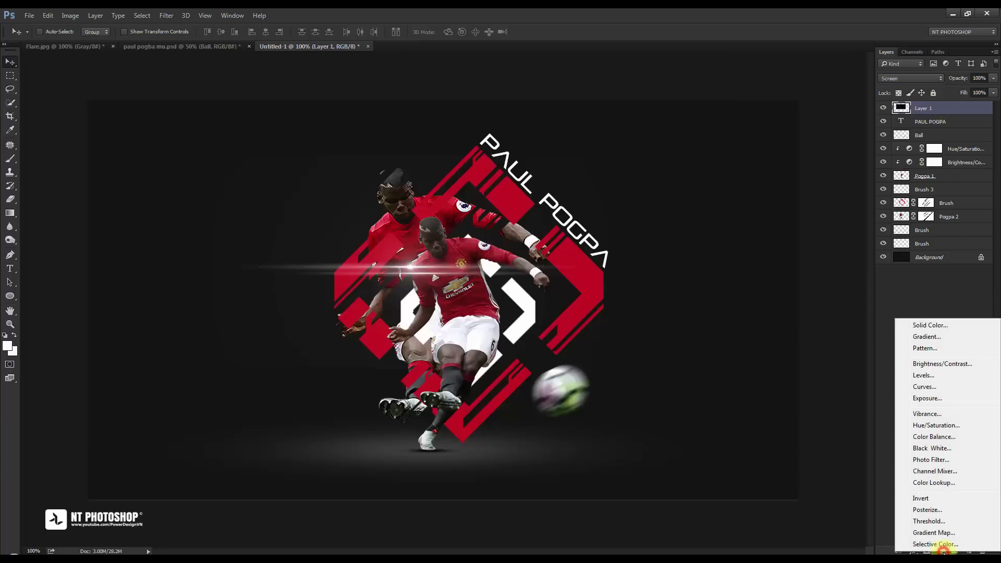
{"action": "left_click", "coordinate": [958, 377]}
{"action": "left_click", "coordinate": [788, 255]}
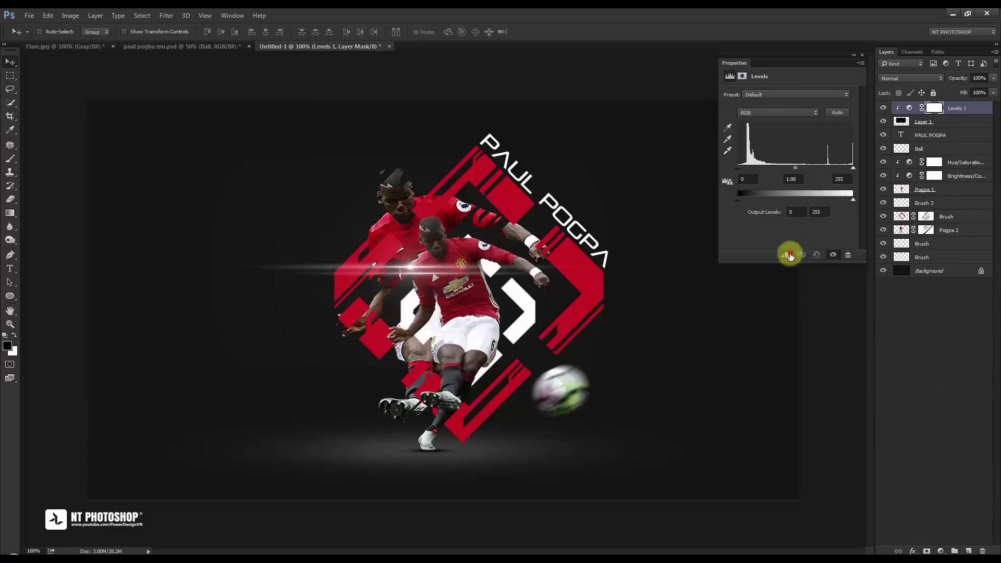
{"action": "left_click_drag", "start_coordinate": [737, 167], "coordinate": [763, 171]}
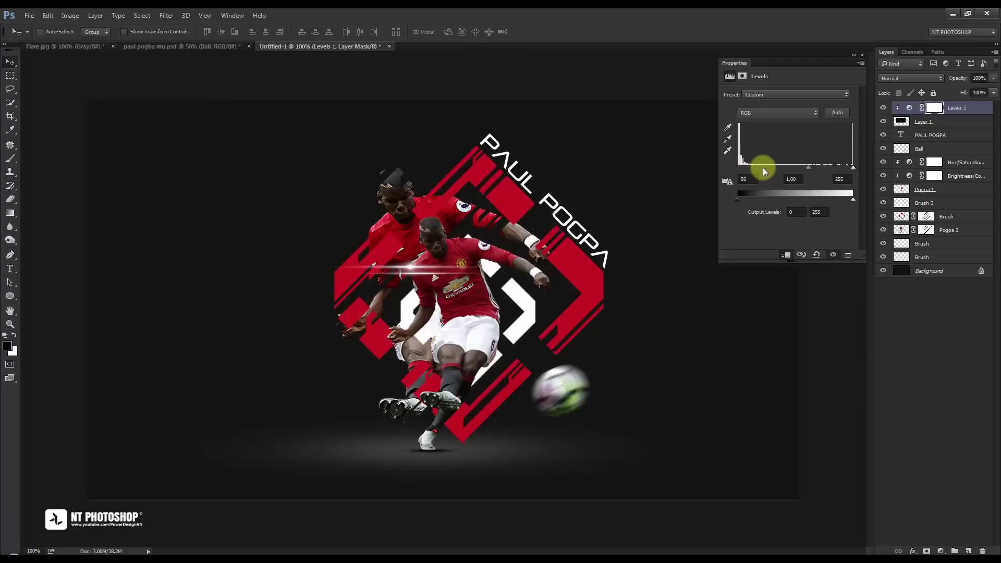
{"action": "left_click", "coordinate": [862, 54]}
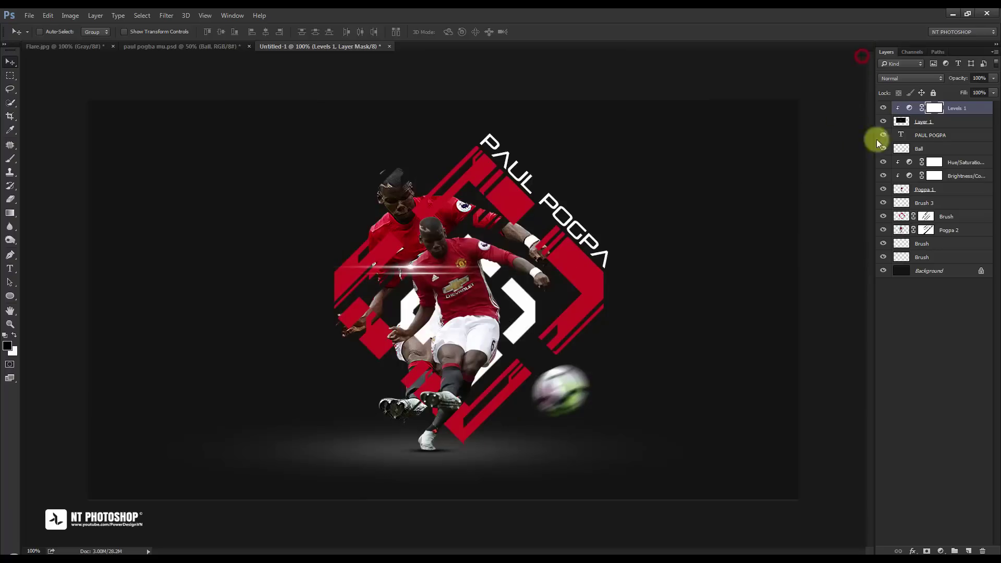
{"action": "left_click", "coordinate": [936, 123], "text": "shift"}
Step: Group the flare layer and its Levels adjustment into a group named Flare
{"action": "key", "text": "ctrl+g"}
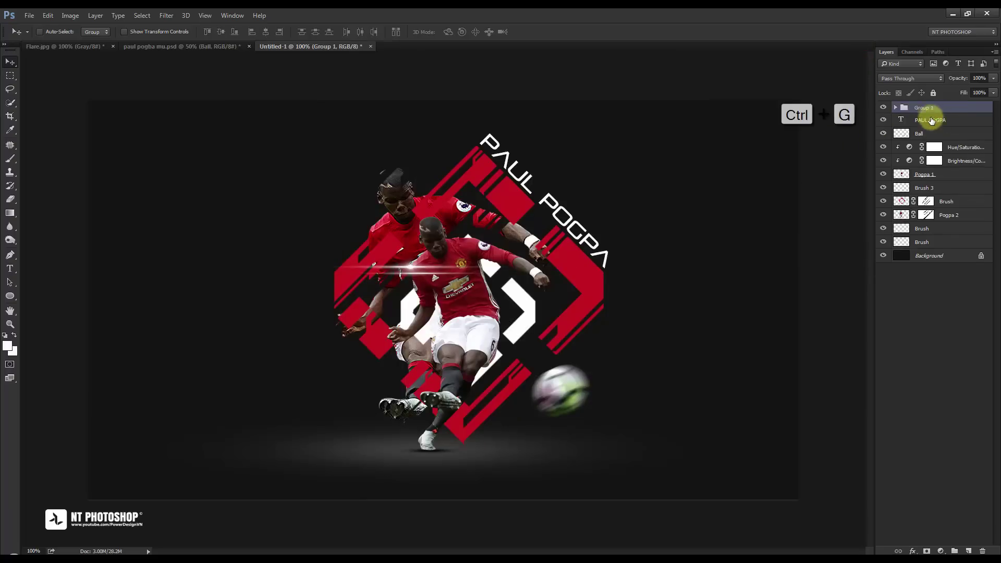
{"action": "double_click", "coordinate": [923, 107]}
{"action": "type", "text": "fLARE"}
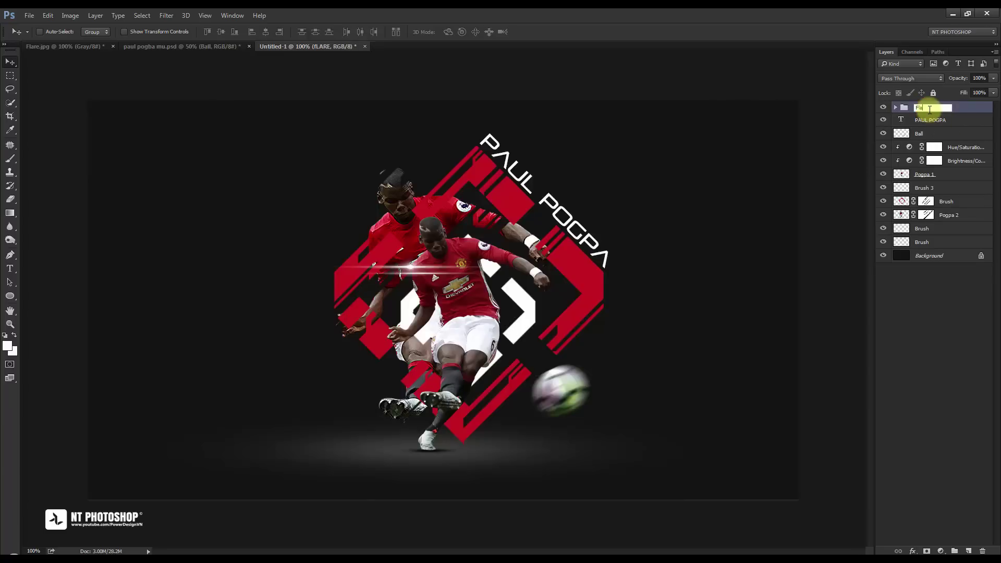
{"action": "key", "text": "Return"}
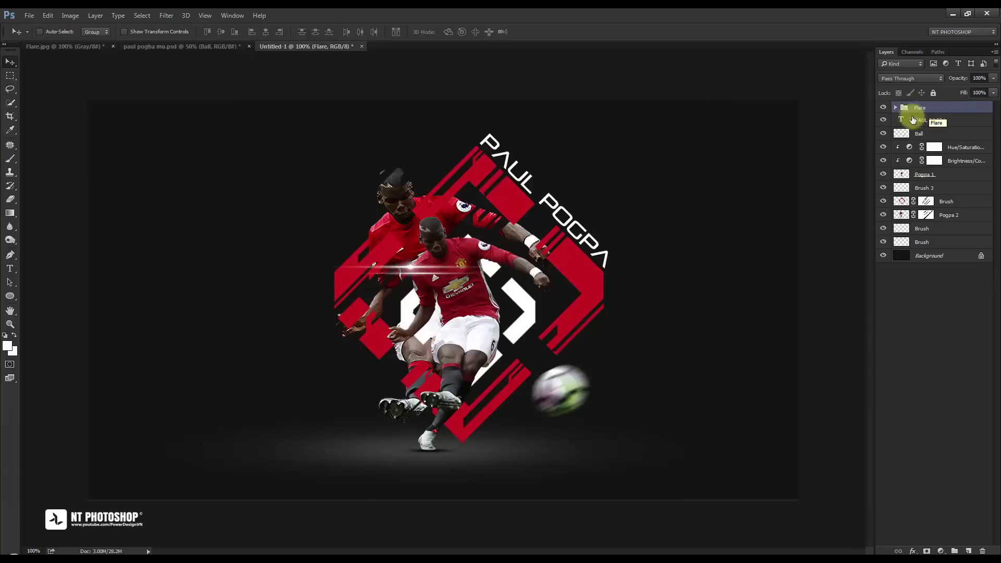
Step: Rotate the flare streak about -43° and place it across the PAUL POGPA title
{"action": "mouse_move", "coordinate": [482, 252]}
{"action": "left_mouse_down"}
{"action": "mouse_move", "coordinate": [586, 333]}
{"action": "mouse_move", "coordinate": [562, 353]}
{"action": "mouse_move", "coordinate": [608, 342]}
{"action": "left_mouse_up"}
{"action": "key", "text": "ctrl"}
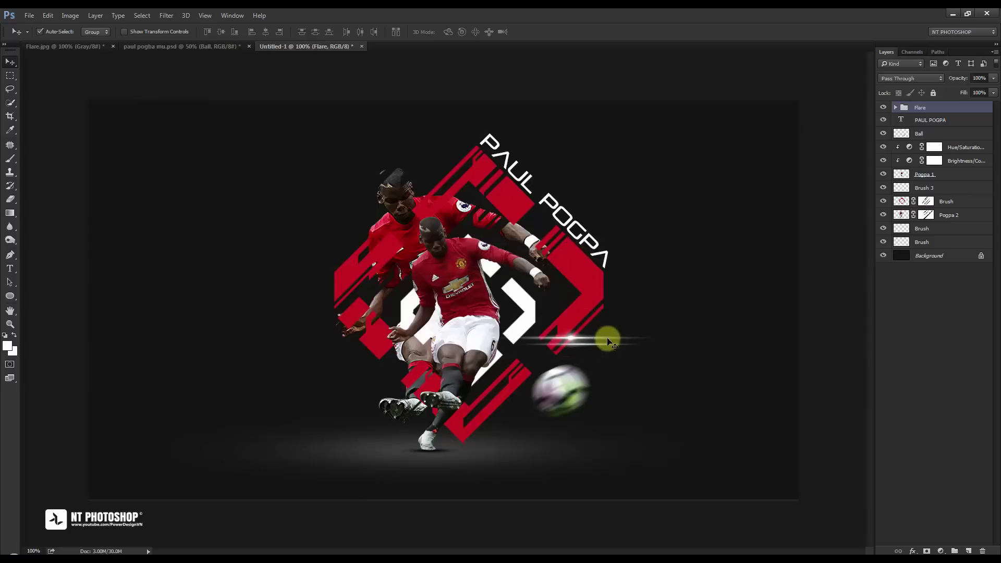
{"action": "key", "text": "ctrl+t"}
{"action": "left_click_drag", "start_coordinate": [733, 208], "coordinate": [601, 156]}
{"action": "left_click_drag", "start_coordinate": [665, 312], "coordinate": [622, 204]}
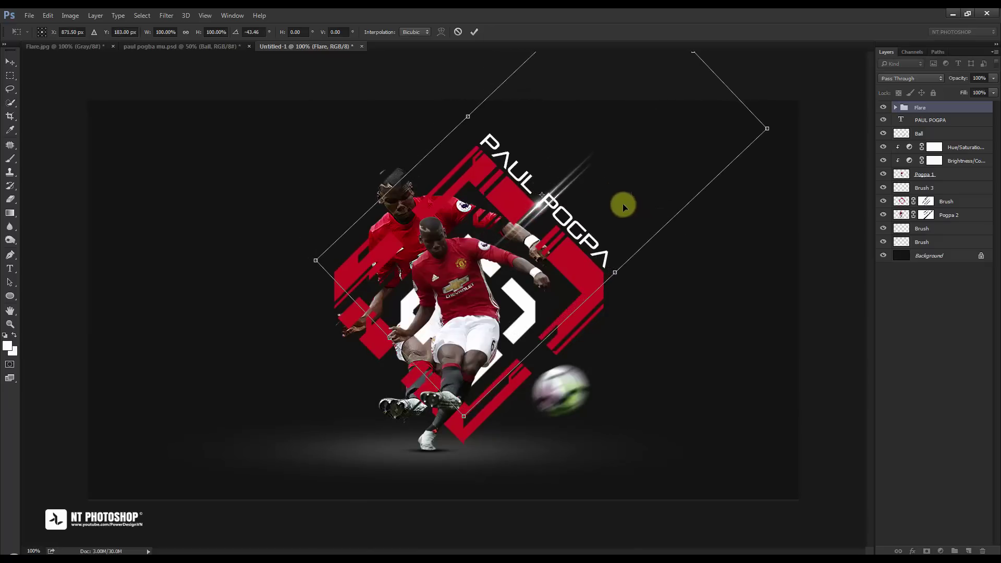
{"action": "left_click", "coordinate": [474, 31]}
{"action": "mouse_move", "coordinate": [586, 173]}
{"action": "left_mouse_down"}
{"action": "mouse_move", "coordinate": [584, 161]}
{"action": "mouse_move", "coordinate": [587, 171]}
{"action": "left_mouse_up"}
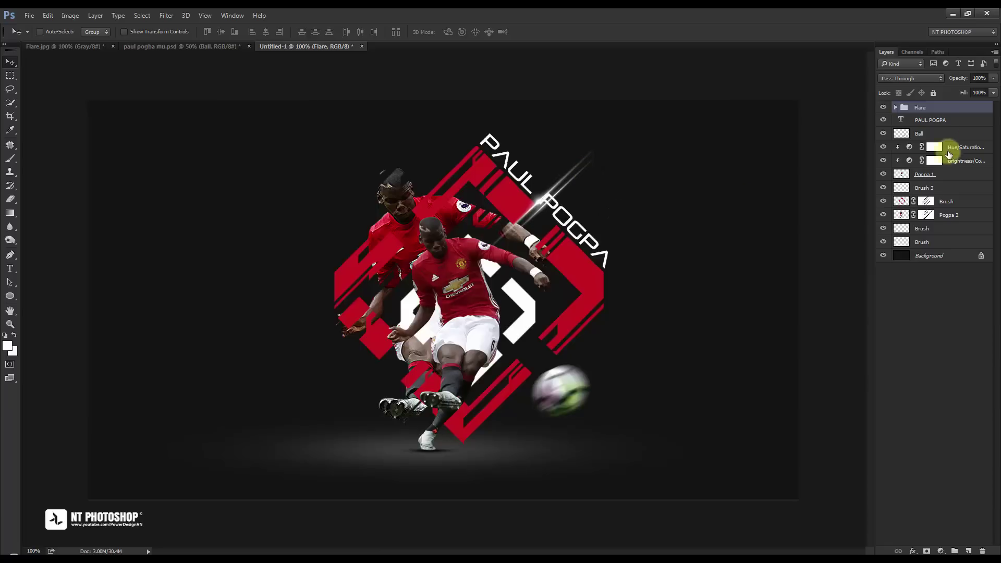
Step: Duplicate the Flare group and move the copy down to the front player's boots
{"action": "left_click_drag", "start_coordinate": [949, 108], "coordinate": [968, 551]}
{"action": "left_click_drag", "start_coordinate": [543, 200], "coordinate": [436, 401]}
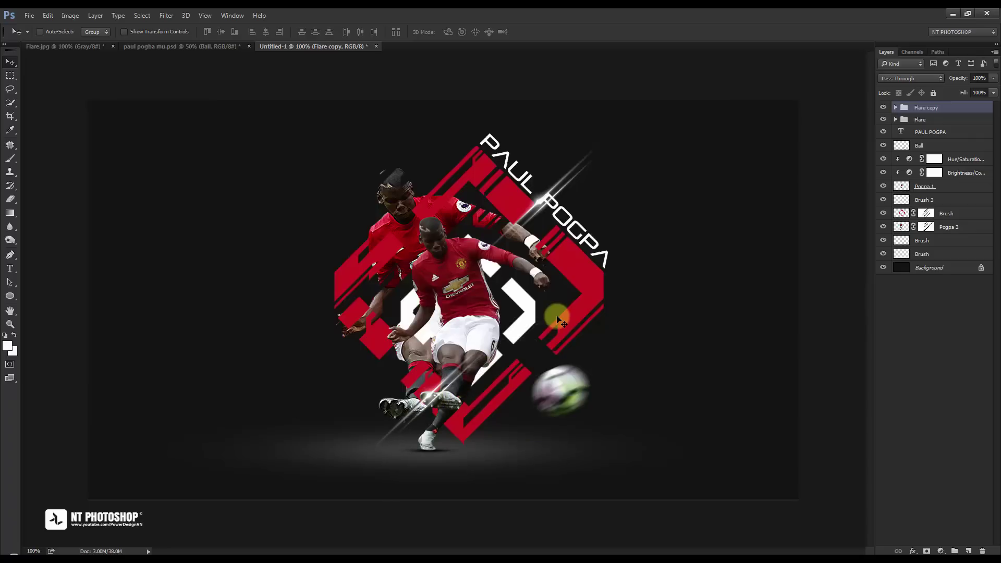
{"action": "left_click", "coordinate": [959, 320]}
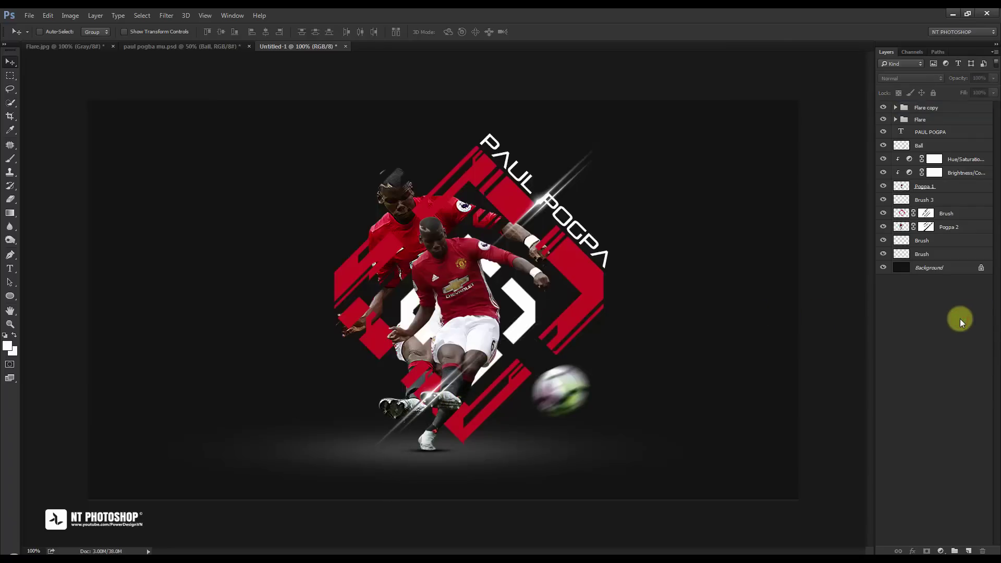
{"action": "left_click", "coordinate": [968, 111]}
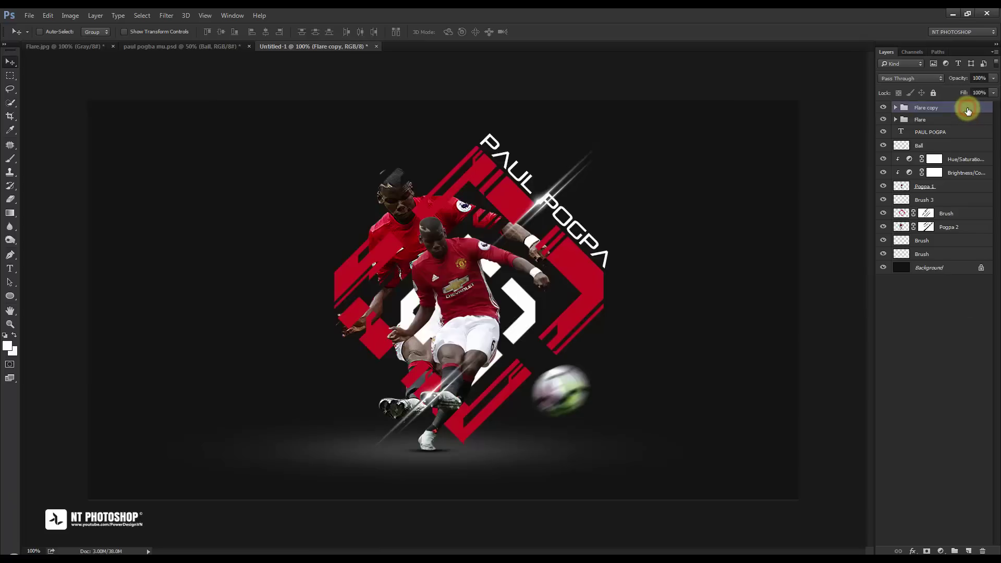
Step: Stamp all visible layers into a merged layer named Final and duplicate it as Final copy
{"action": "key", "text": "ctrl+shift+alt+e"}
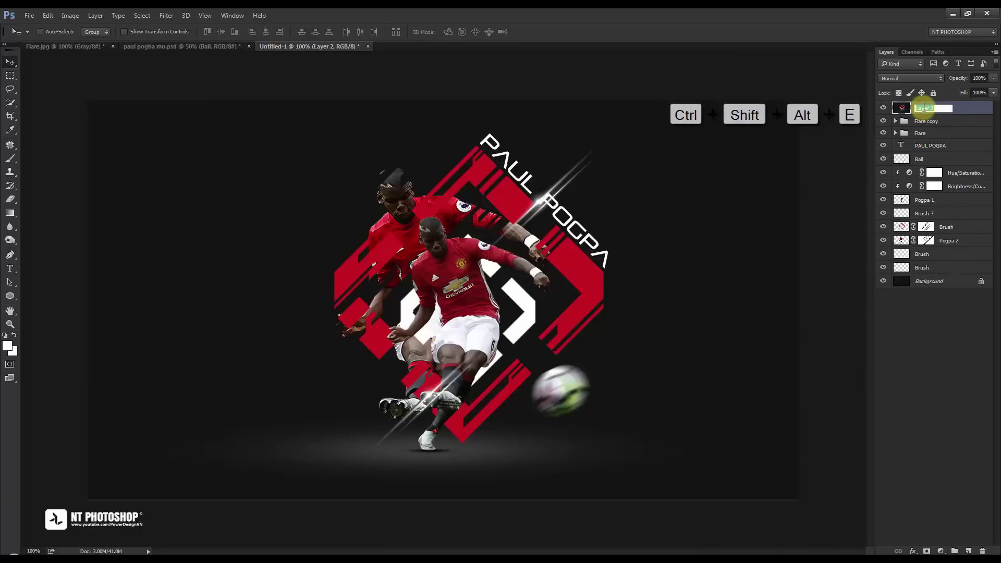
{"action": "type", "text": "al"}
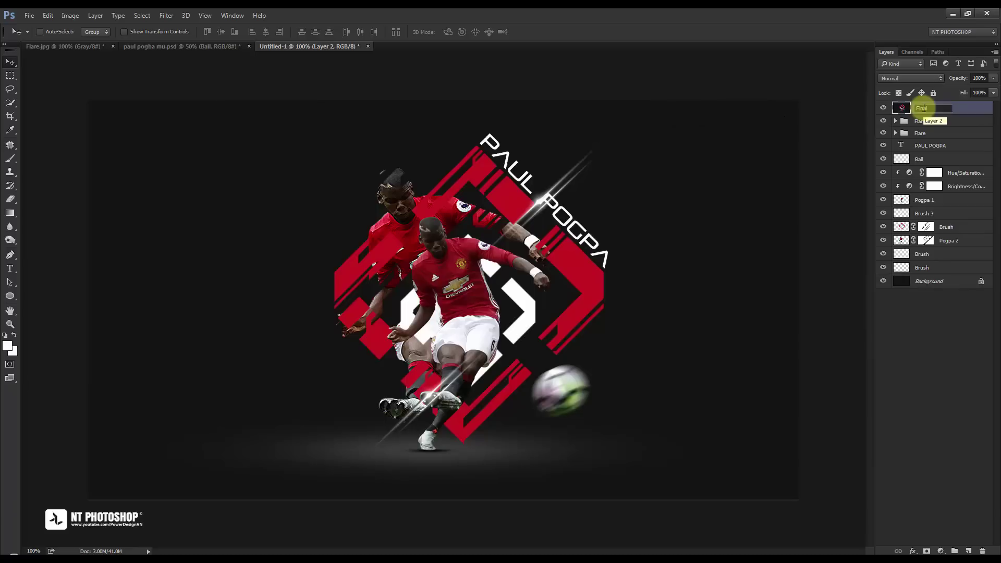
{"action": "key", "text": "Return"}
{"action": "left_click", "coordinate": [956, 321]}
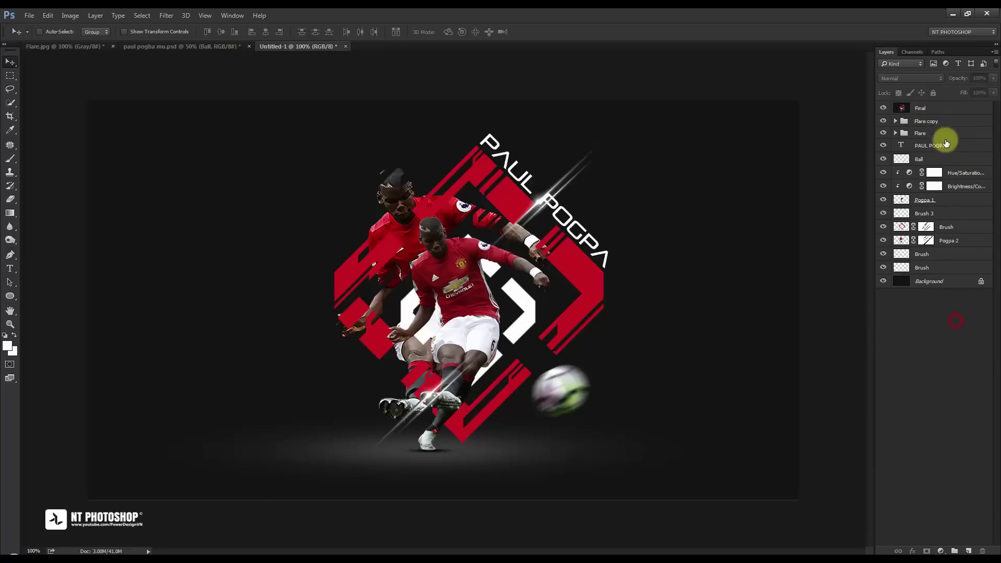
{"action": "left_click", "coordinate": [946, 107]}
{"action": "left_click_drag", "start_coordinate": [961, 117], "coordinate": [966, 547]}
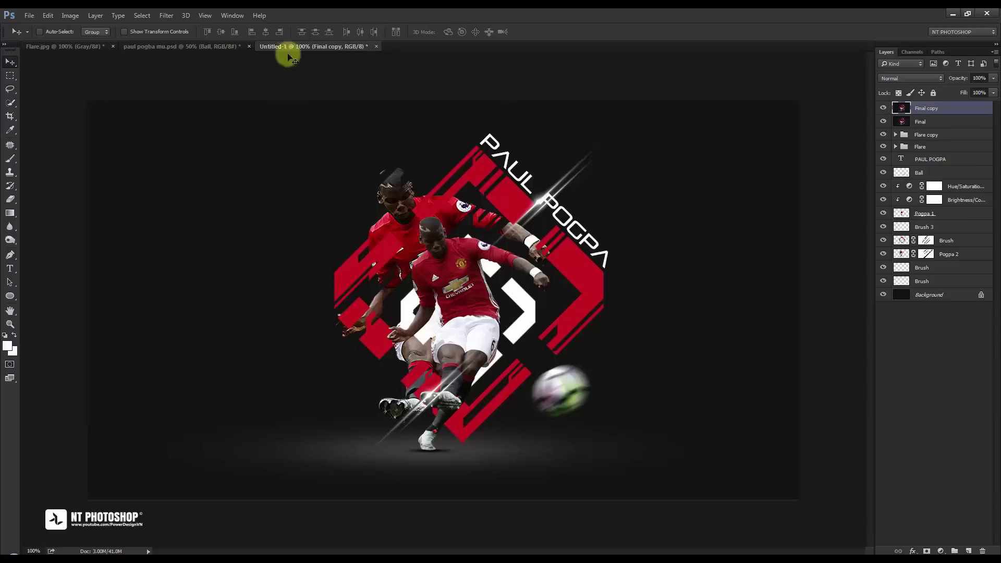
Step: Apply the High Pass filter to the Final copy layer
{"action": "left_click", "coordinate": [167, 15]}
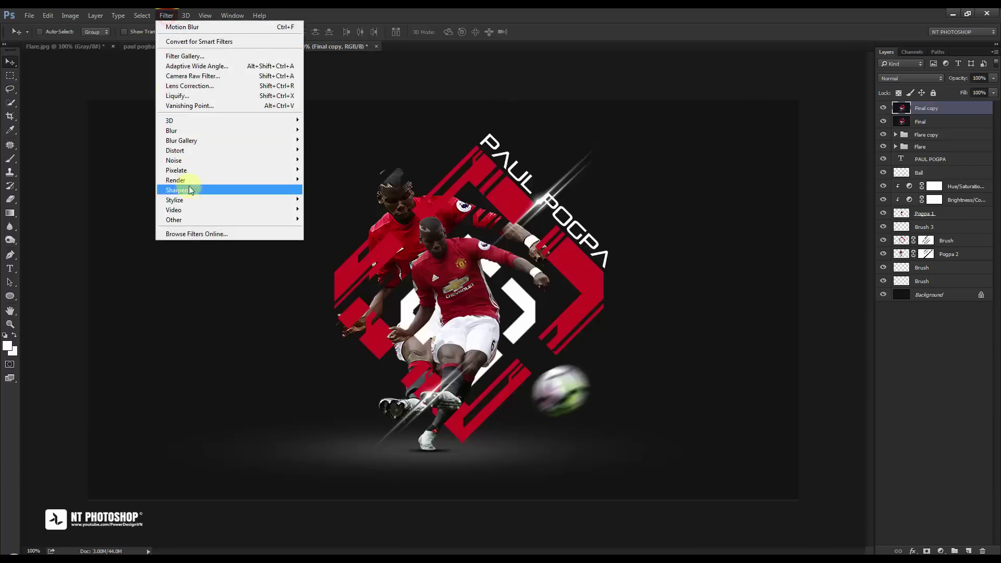
{"action": "mouse_move", "coordinate": [198, 219]}
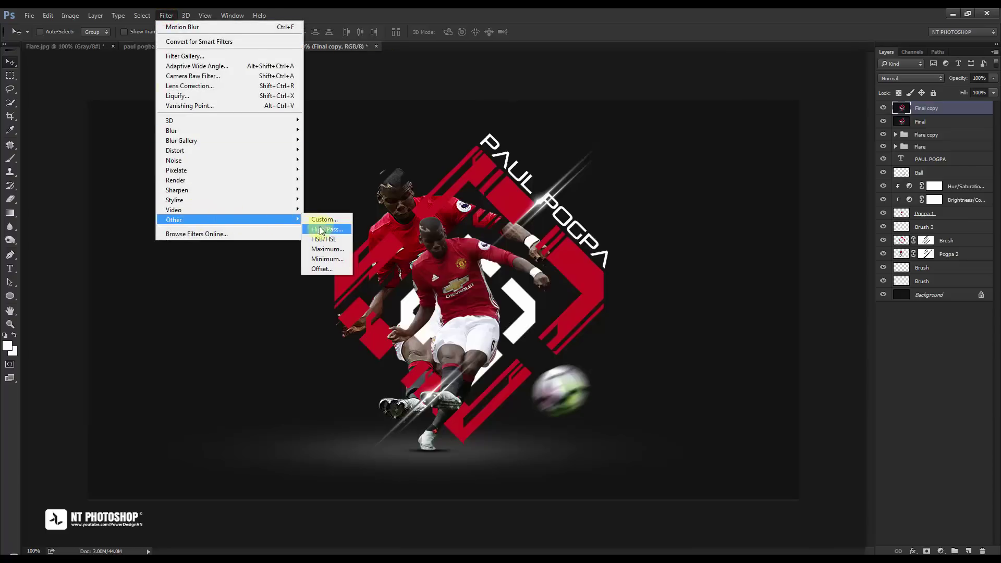
{"action": "left_click", "coordinate": [323, 228]}
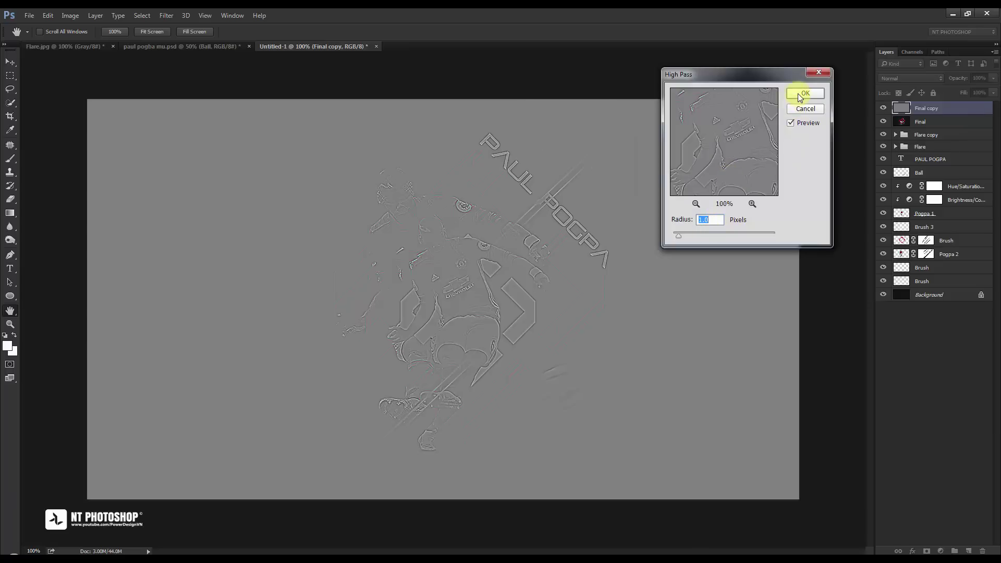
{"action": "left_click", "coordinate": [790, 124]}
{"action": "left_click", "coordinate": [790, 124]}
{"action": "left_click", "coordinate": [804, 93]}
Step: Blend the High Pass layer in Vivid Light at 40% opacity
{"action": "left_click", "coordinate": [927, 78]}
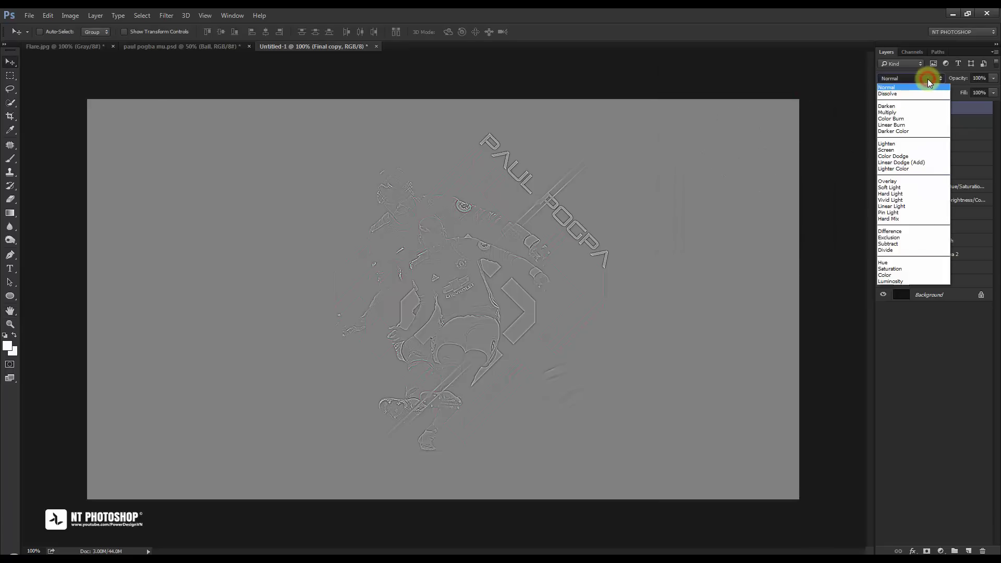
{"action": "left_click", "coordinate": [918, 199]}
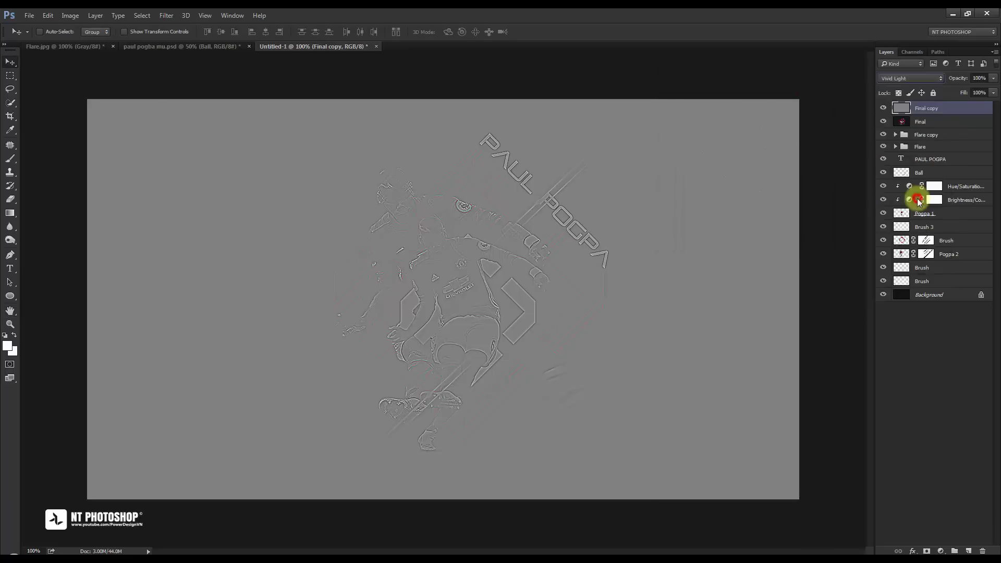
{"action": "left_click", "coordinate": [883, 109]}
{"action": "left_click", "coordinate": [883, 109]}
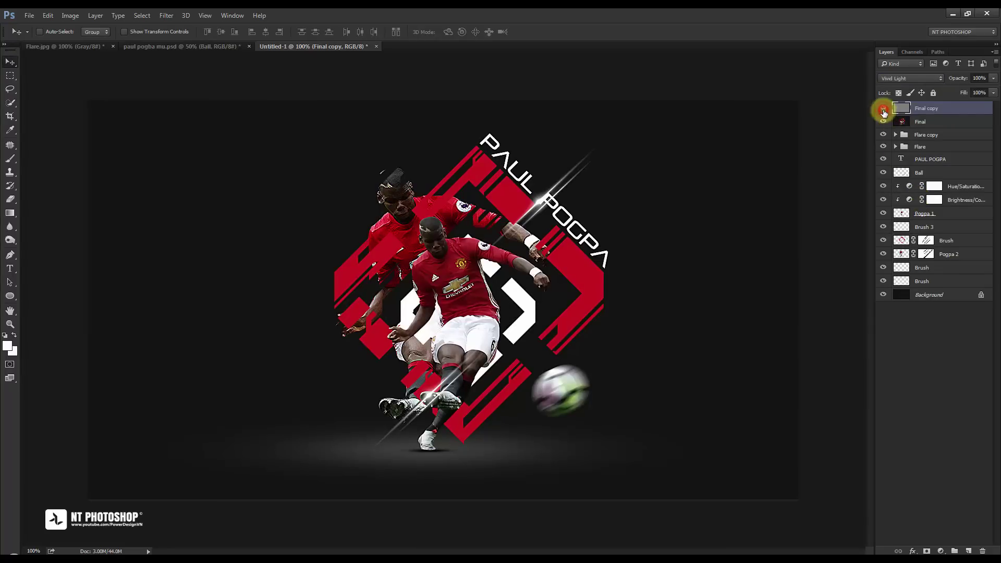
{"action": "left_click", "coordinate": [883, 109]}
{"action": "left_click", "coordinate": [993, 78]}
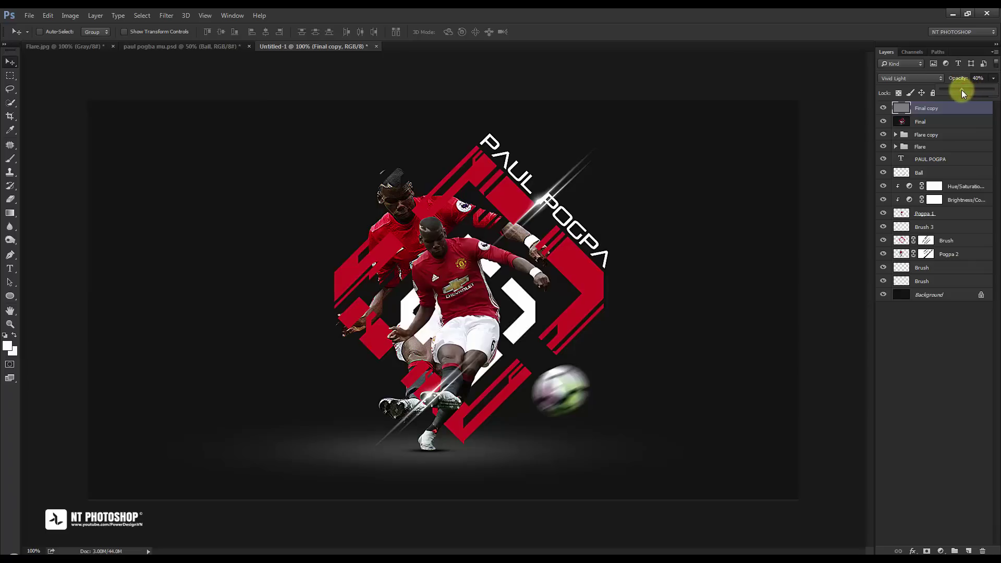
{"action": "left_click", "coordinate": [956, 318]}
{"action": "left_click", "coordinate": [956, 317]}
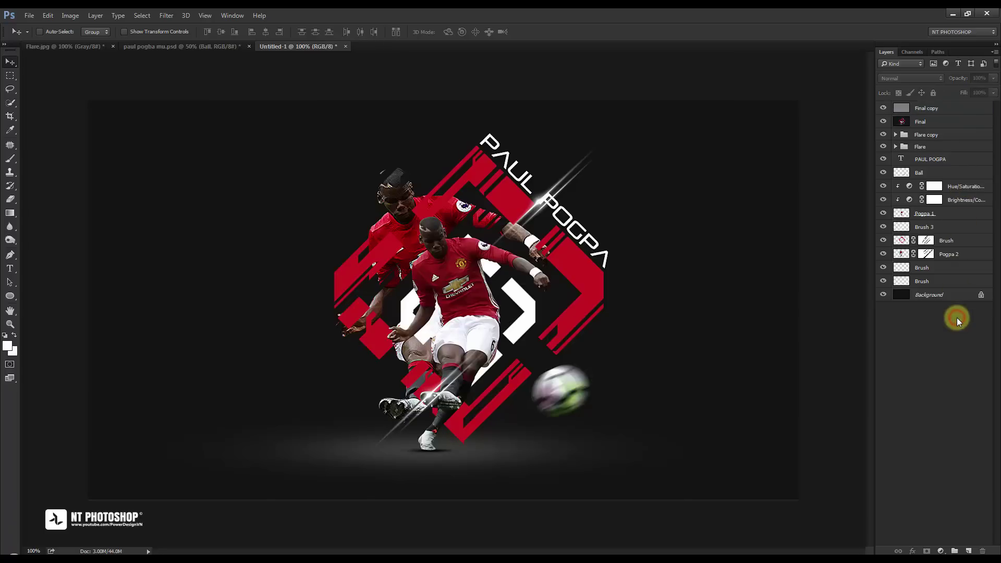